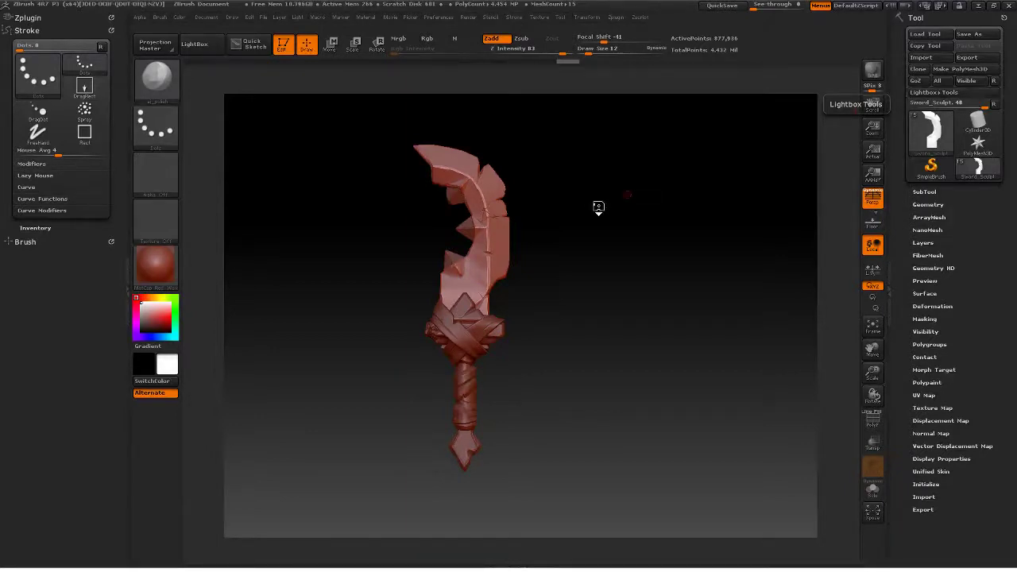
# Step: Polish away the upper end of the crack beside the blade's central ridge with the hPolish brush
pyautogui.moveTo(597, 207); pyautogui.dragTo(694, 189)
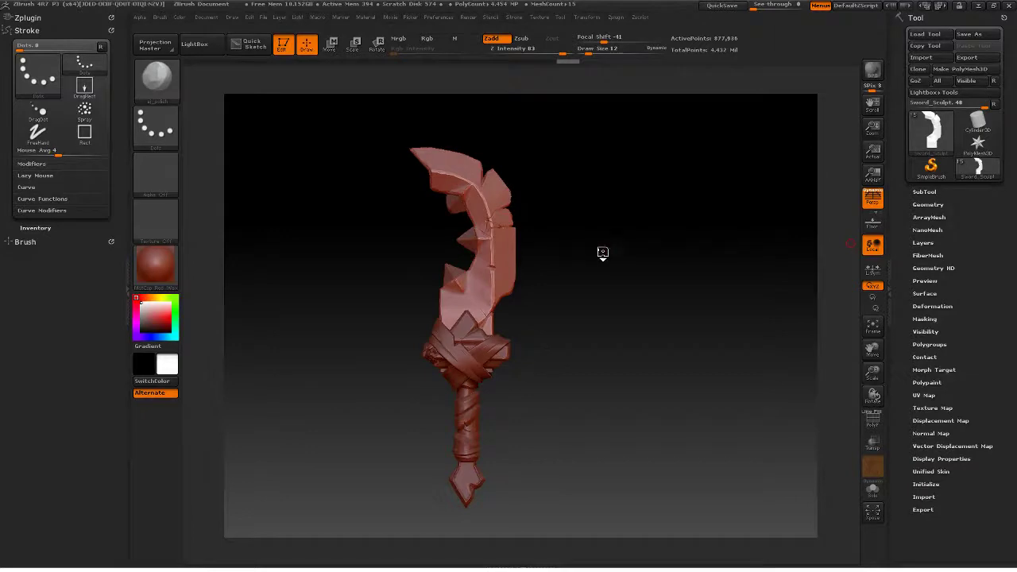
pyautogui.moveTo(593, 252); pyautogui.dragTo(592, 238)
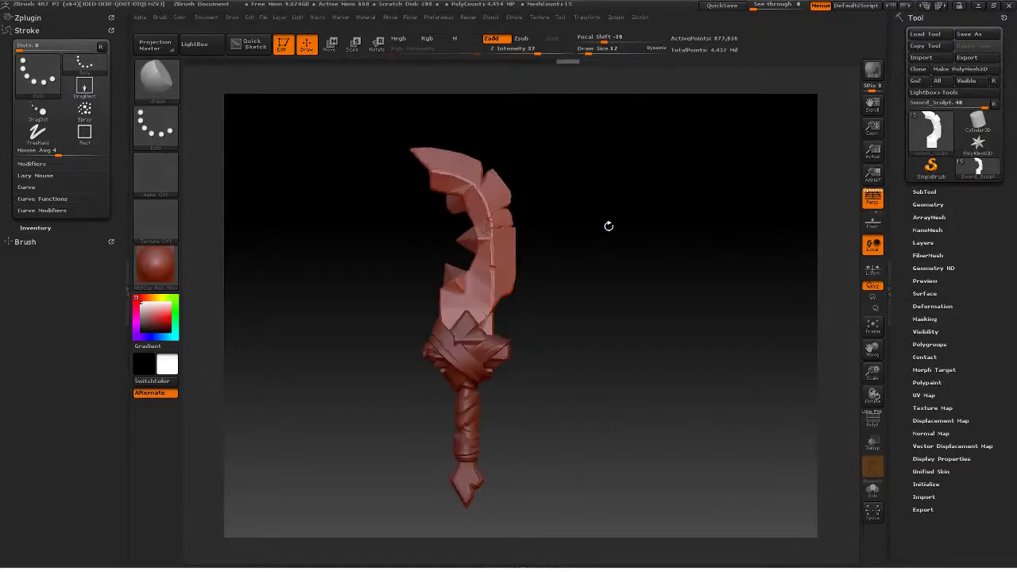
pyautogui.press('2')
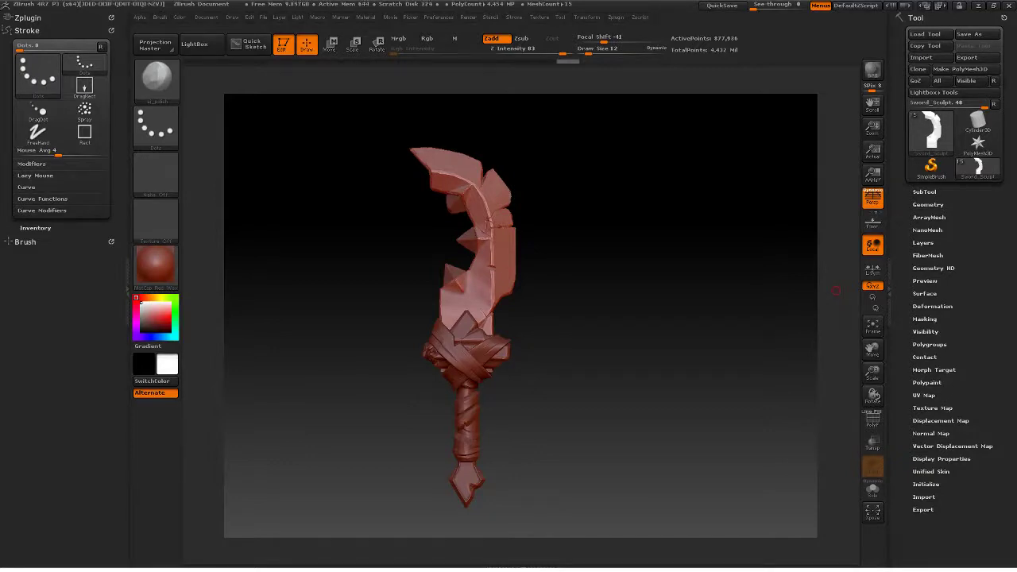
pyautogui.moveTo(611, 238); pyautogui.dragTo(665, 307)
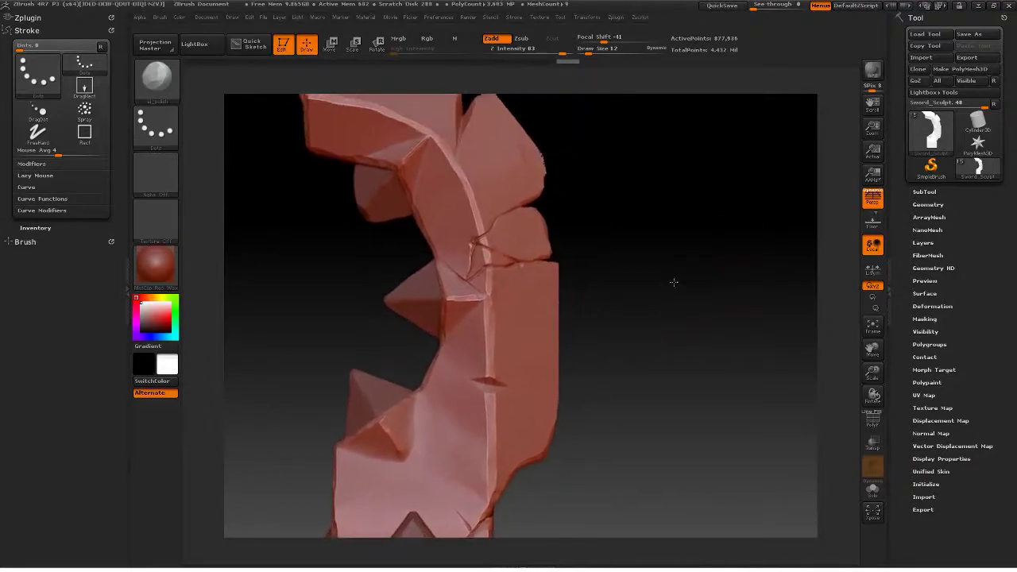
pyautogui.moveTo(674, 282)
pyautogui.keyDown('alt'); pyautogui.mouseDown()
pyautogui.moveTo(723, 226)
pyautogui.moveTo(685, 283)
pyautogui.moveTo(697, 293)
pyautogui.moveTo(675, 274)
pyautogui.mouseUp(); pyautogui.keyUp('alt')
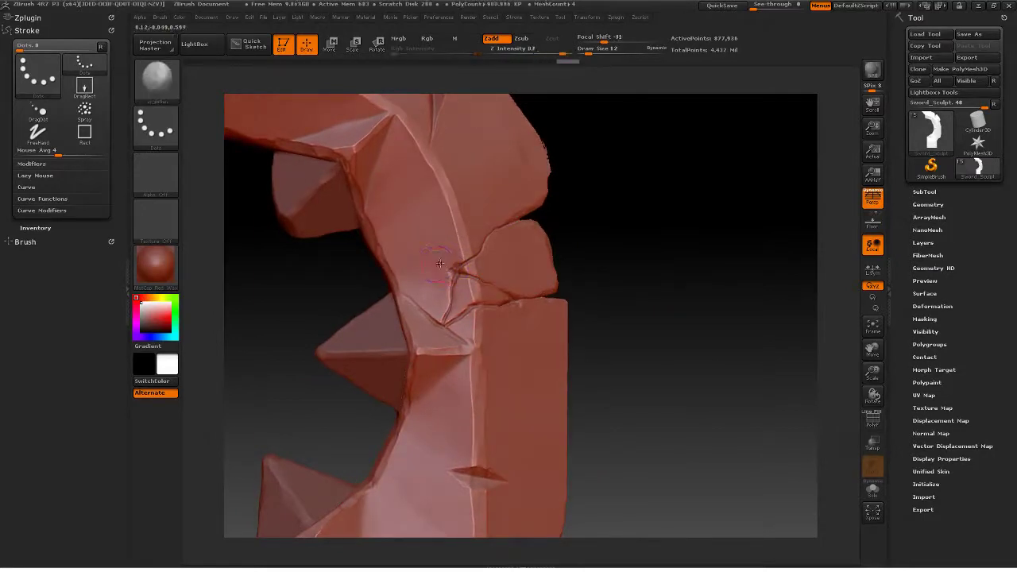
pyautogui.moveTo(456, 263); pyautogui.dragTo(458, 276)
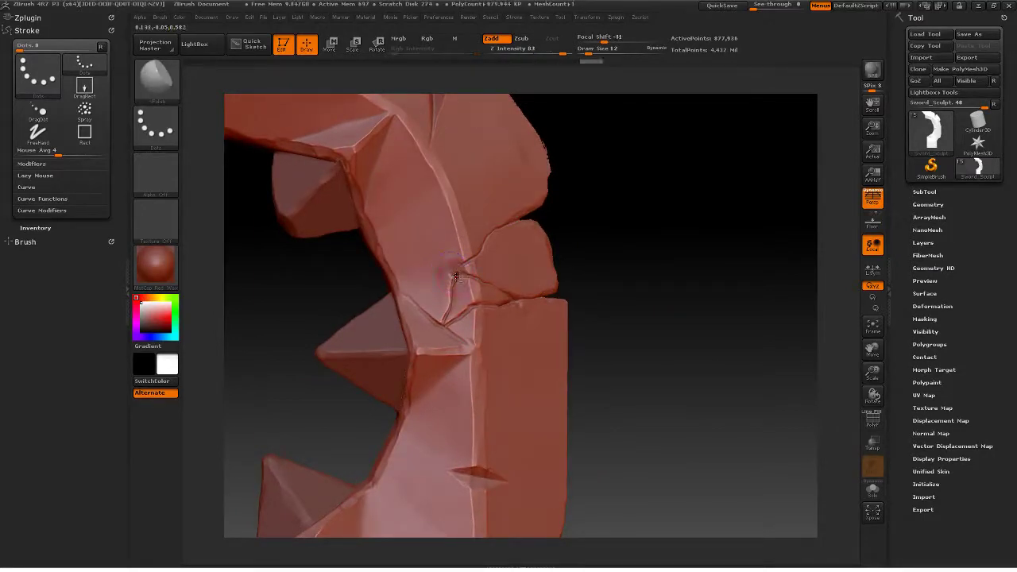
pyautogui.press('2')
pyautogui.hotkey('ctrl', 'z')
pyautogui.press('1')
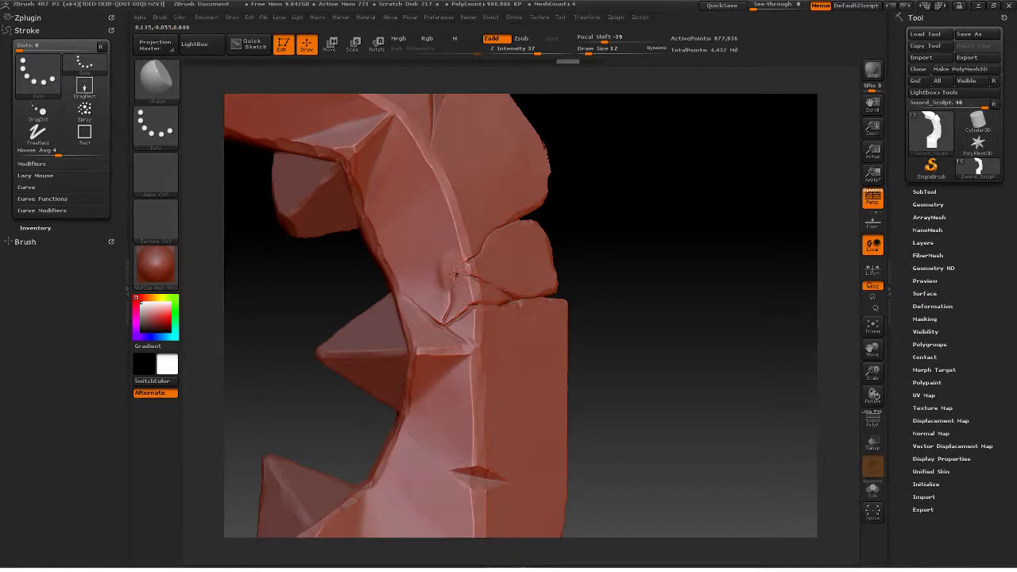
pyautogui.click(454, 275)
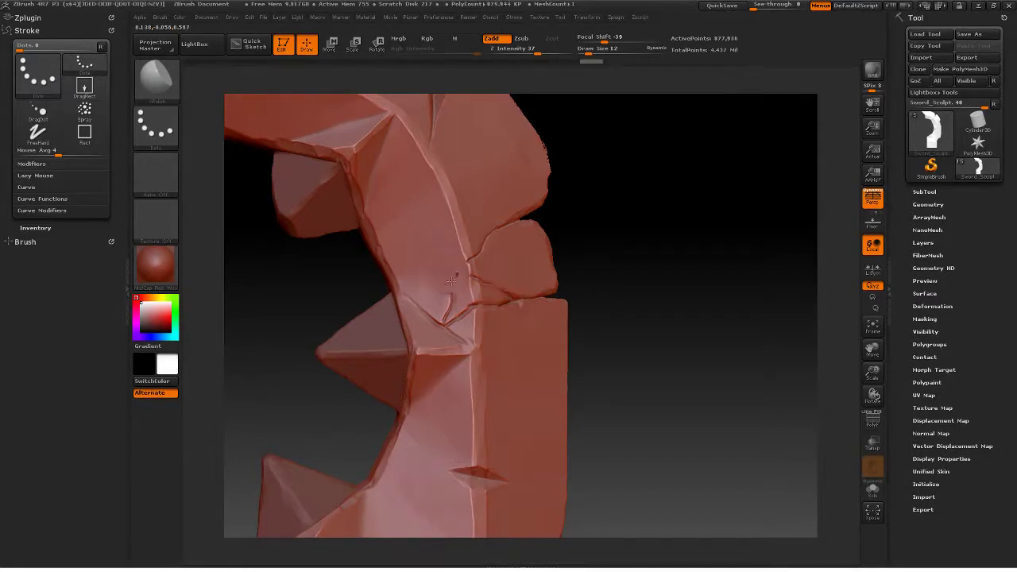
pyautogui.moveTo(450, 280)
pyautogui.mouseDown()
pyautogui.moveTo(456, 255)
pyautogui.moveTo(458, 276)
pyautogui.mouseUp()
pyautogui.press('2')
pyautogui.press('1')
# Step: Update the blade's DynaMesh to rebuild the geometry around the polished crack
pyautogui.press('f')
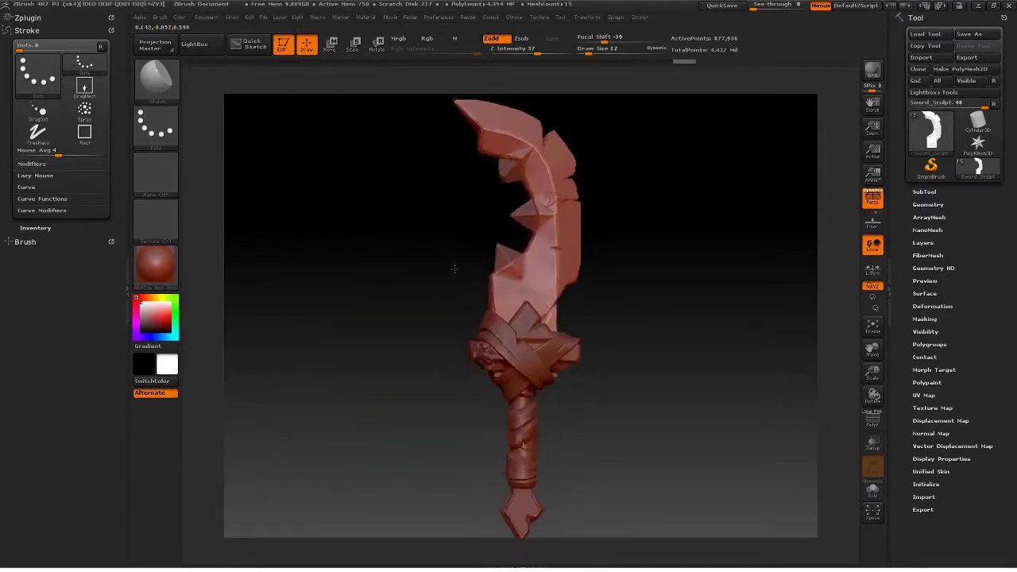
pyautogui.moveTo(680, 167)
pyautogui.mouseDown()
pyautogui.moveTo(574, 252)
pyautogui.moveTo(610, 281)
pyautogui.mouseUp()
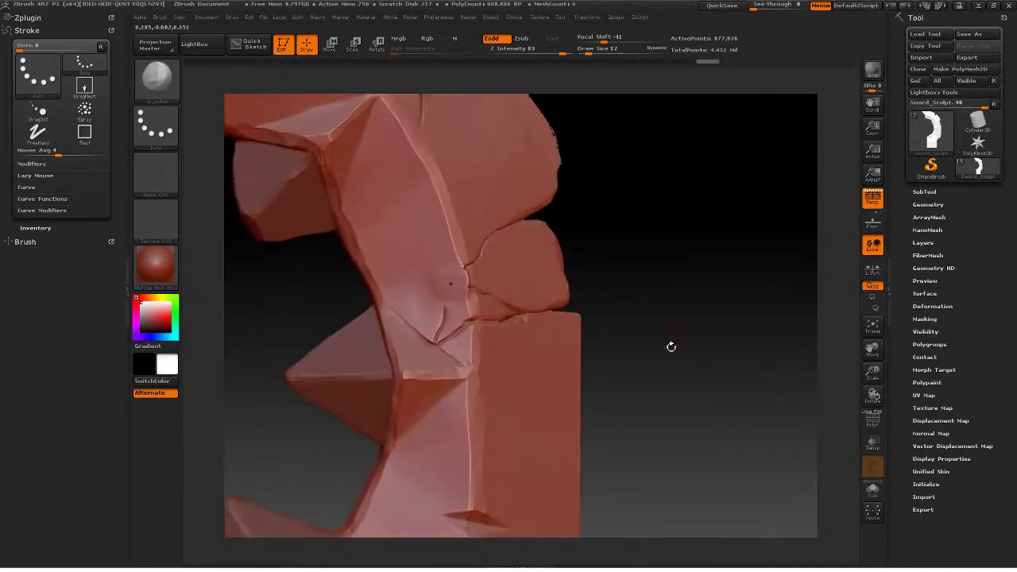
pyautogui.keyDown('alt'); pyautogui.moveTo(675, 245); pyautogui.dragTo(628, 259); pyautogui.keyUp('alt')
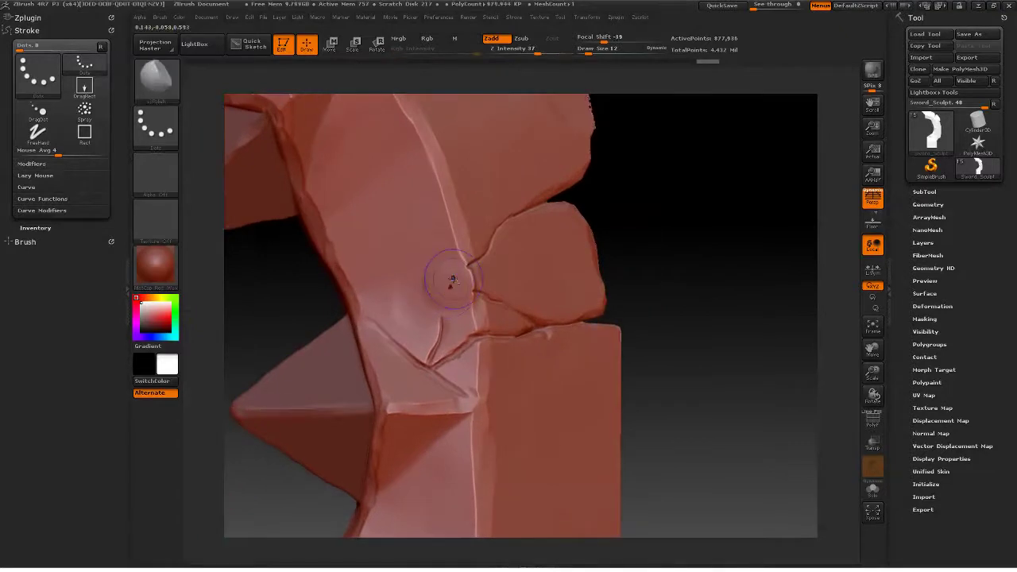
pyautogui.moveTo(660, 199); pyautogui.dragTo(683, 178)
pyautogui.press('ctrl')
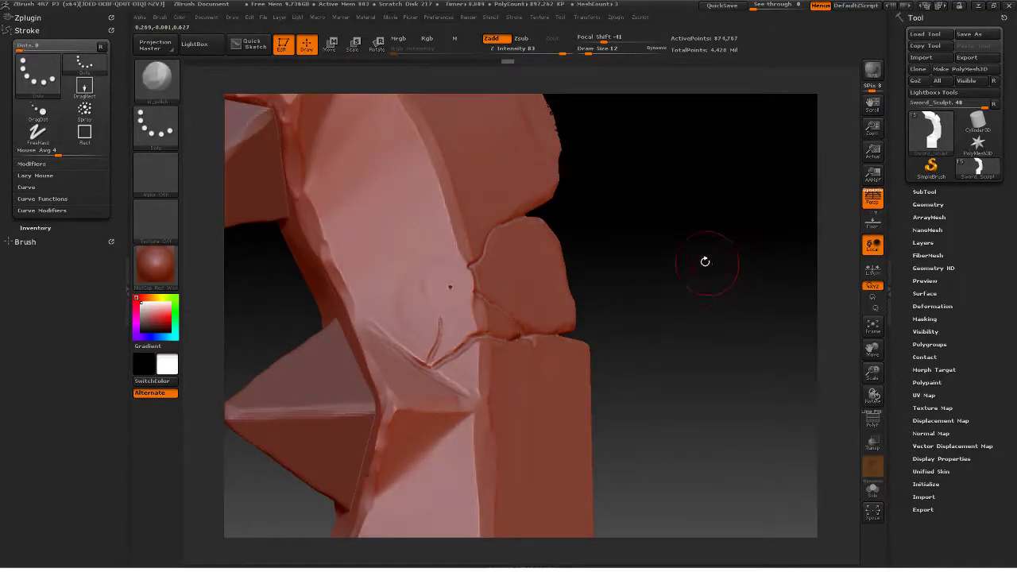
# Step: Flatten the small leftover pit beside the central ridge with the hPolish brush
pyautogui.moveTo(721, 211); pyautogui.dragTo(723, 214)
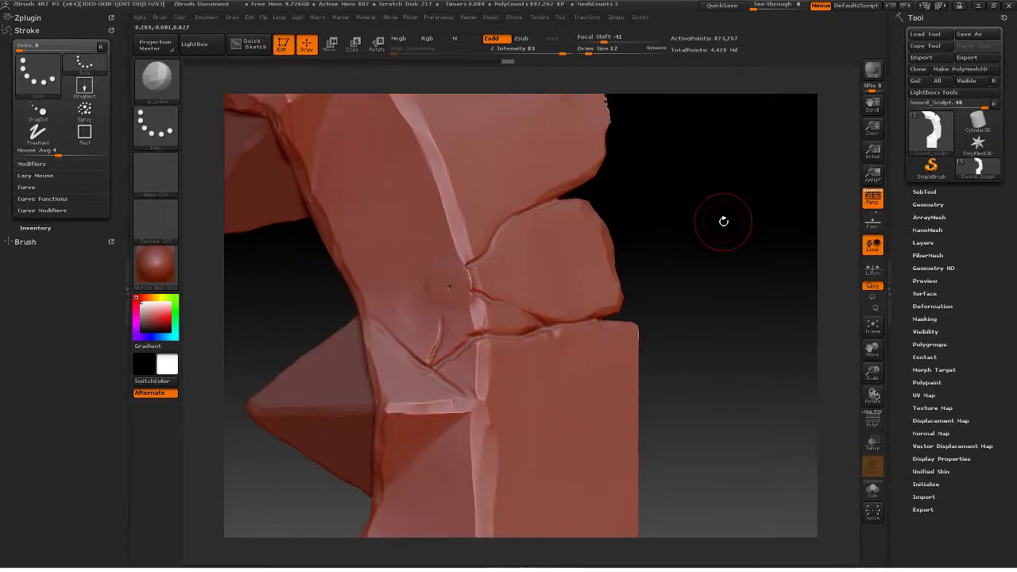
pyautogui.click(450, 286)
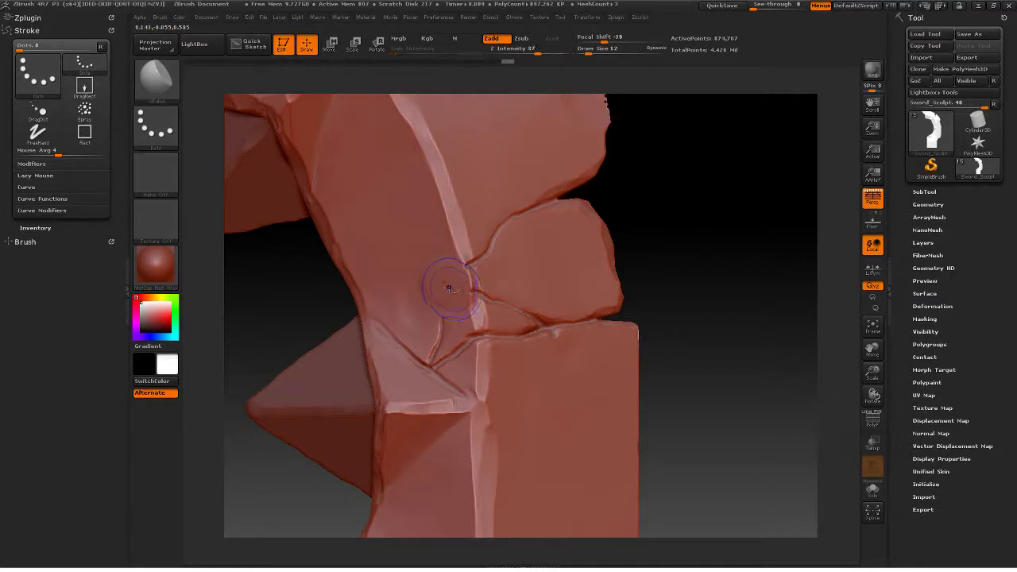
pyautogui.moveTo(692, 199)
pyautogui.mouseDown()
pyautogui.moveTo(697, 190)
pyautogui.moveTo(684, 200)
pyautogui.mouseUp()
pyautogui.press('b')
pyautogui.press('p')
pyautogui.press('o')
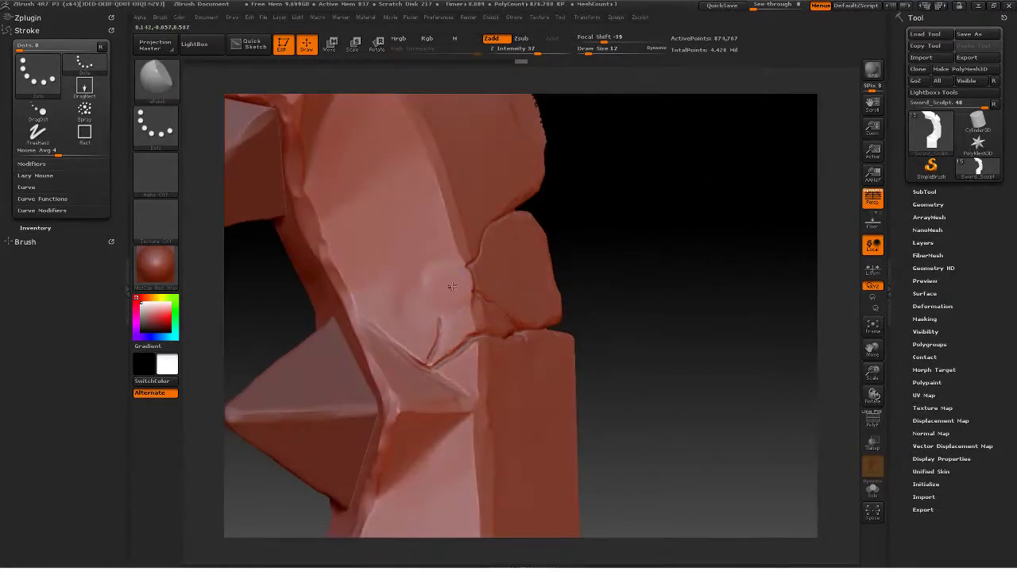
pyautogui.click(449, 286)
# Step: Polish out the short crack branch rising above the middle spike on the blade's inner face
pyautogui.moveTo(438, 312); pyautogui.dragTo(440, 326)
pyautogui.moveTo(634, 220); pyautogui.dragTo(646, 217)
pyautogui.moveTo(434, 345); pyautogui.dragTo(430, 361)
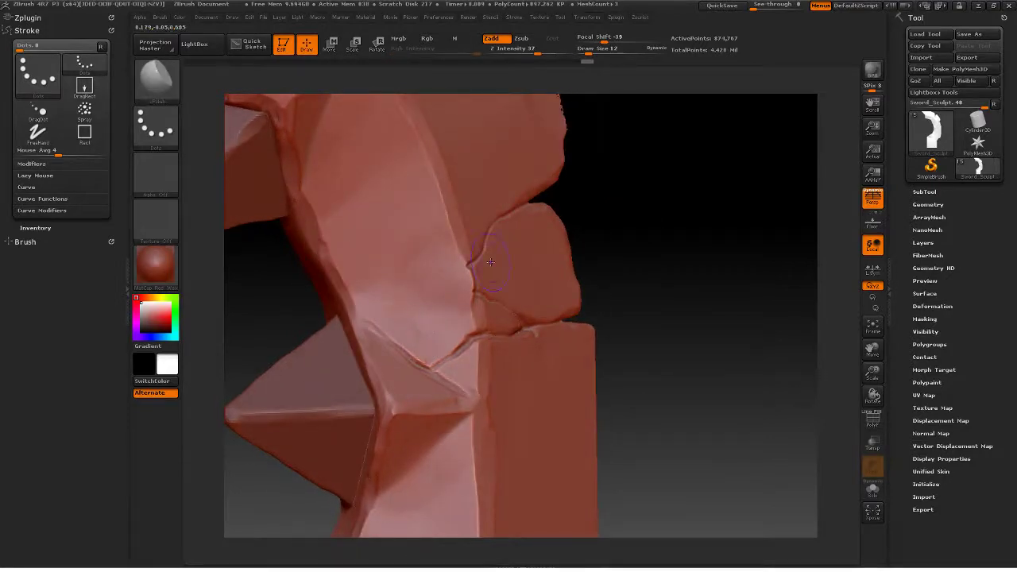
# Step: Polish away the cracks between the central ridge and the small outer chunk, restoring a continuous ridge bevel
pyautogui.moveTo(636, 191); pyautogui.dragTo(647, 186)
pyautogui.moveTo(469, 287); pyautogui.dragTo(475, 310)
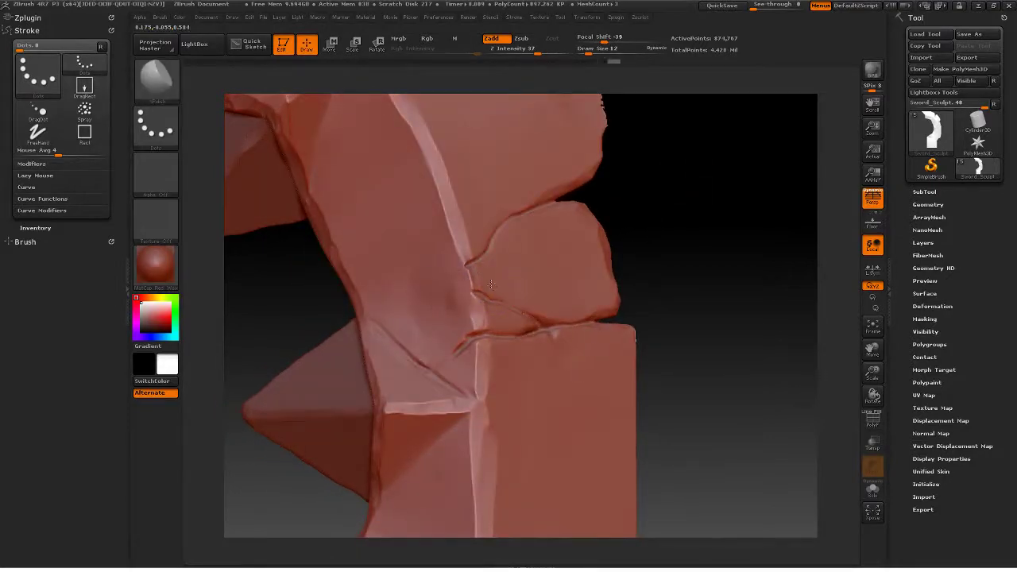
pyautogui.moveTo(494, 256)
pyautogui.mouseDown()
pyautogui.moveTo(478, 279)
pyautogui.moveTo(462, 256)
pyautogui.moveTo(466, 280)
pyautogui.mouseUp()
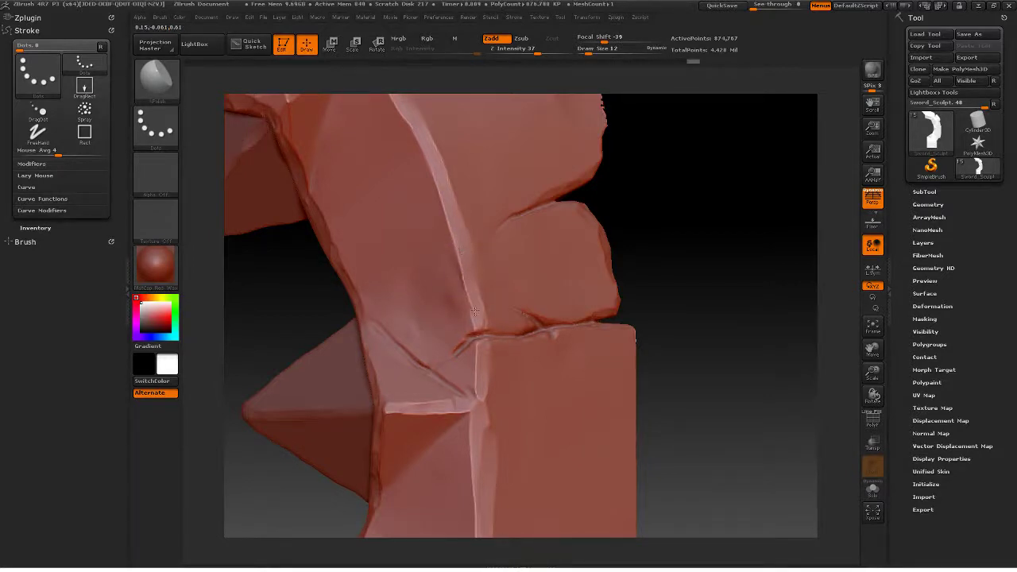
pyautogui.moveTo(681, 193); pyautogui.dragTo(715, 196)
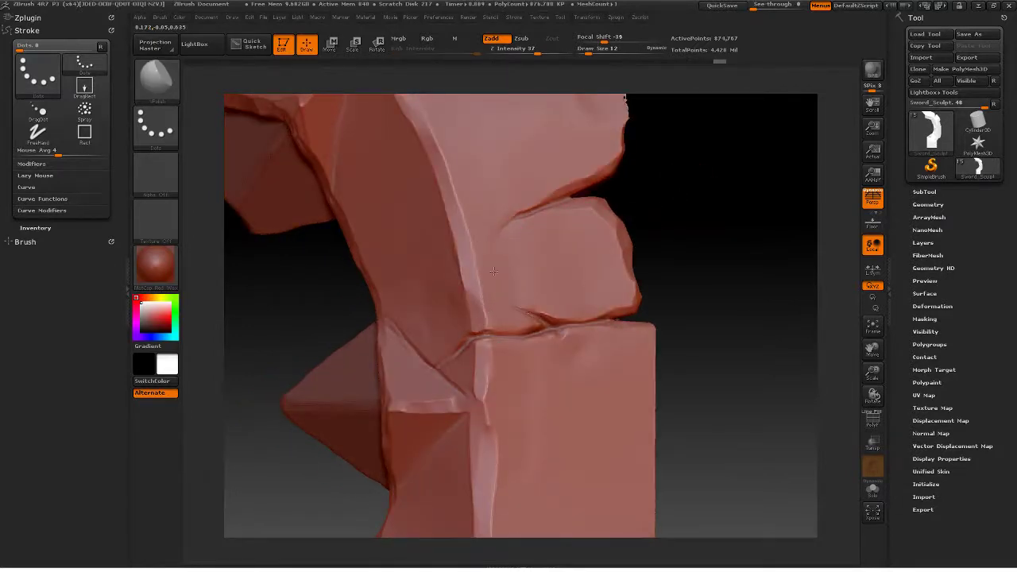
pyautogui.moveTo(730, 230)
pyautogui.mouseDown()
pyautogui.moveTo(681, 141)
pyautogui.moveTo(653, 191)
pyautogui.moveTo(676, 211)
pyautogui.moveTo(662, 177)
pyautogui.moveTo(660, 229)
pyautogui.moveTo(665, 202)
pyautogui.mouseUp()
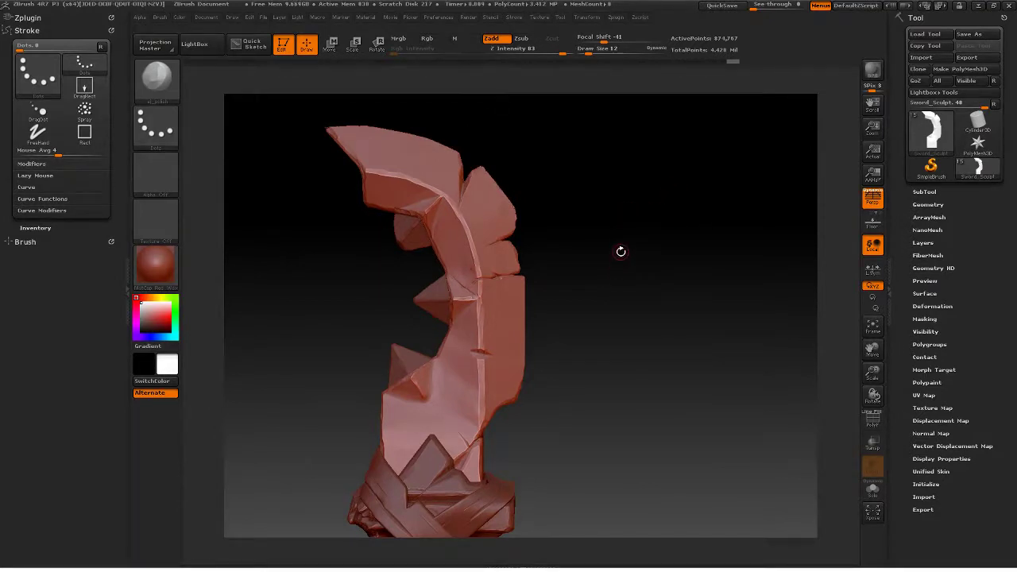
# Step: Switch to the Orb_Cracks brush and extend the short crack near the blade's base upward across its face
pyautogui.moveTo(619, 252)
pyautogui.mouseDown()
pyautogui.moveTo(614, 233)
pyautogui.moveTo(630, 255)
pyautogui.moveTo(627, 231)
pyautogui.moveTo(609, 234)
pyautogui.moveTo(632, 229)
pyautogui.moveTo(627, 270)
pyautogui.moveTo(642, 290)
pyautogui.moveTo(651, 236)
pyautogui.moveTo(638, 293)
pyautogui.moveTo(695, 367)
pyautogui.moveTo(672, 166)
pyautogui.moveTo(680, 230)
pyautogui.moveTo(692, 234)
pyautogui.moveTo(695, 213)
pyautogui.moveTo(715, 311)
pyautogui.moveTo(716, 223)
pyautogui.moveTo(710, 254)
pyautogui.mouseUp()
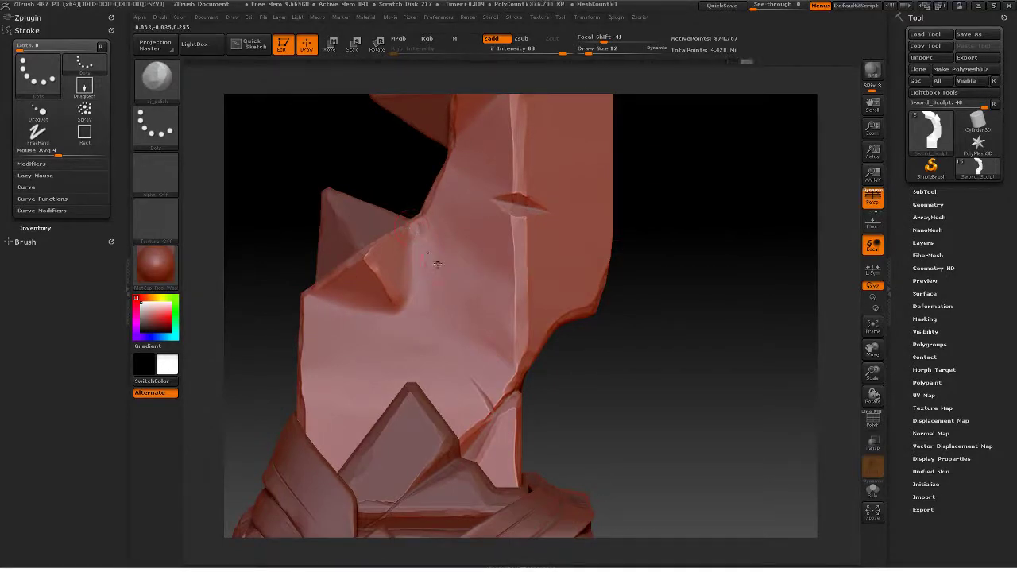
pyautogui.press('shift')
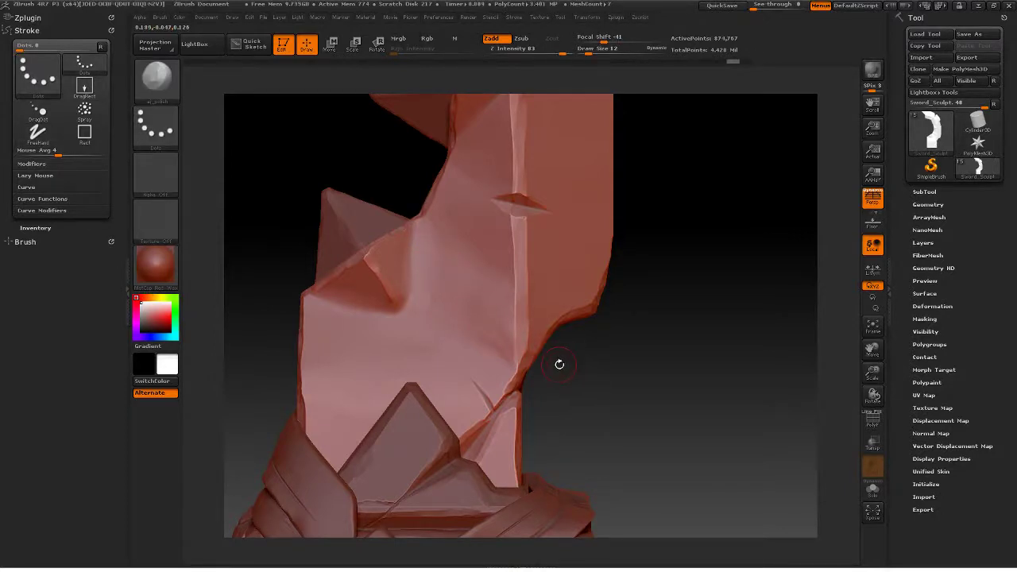
pyautogui.press('b')
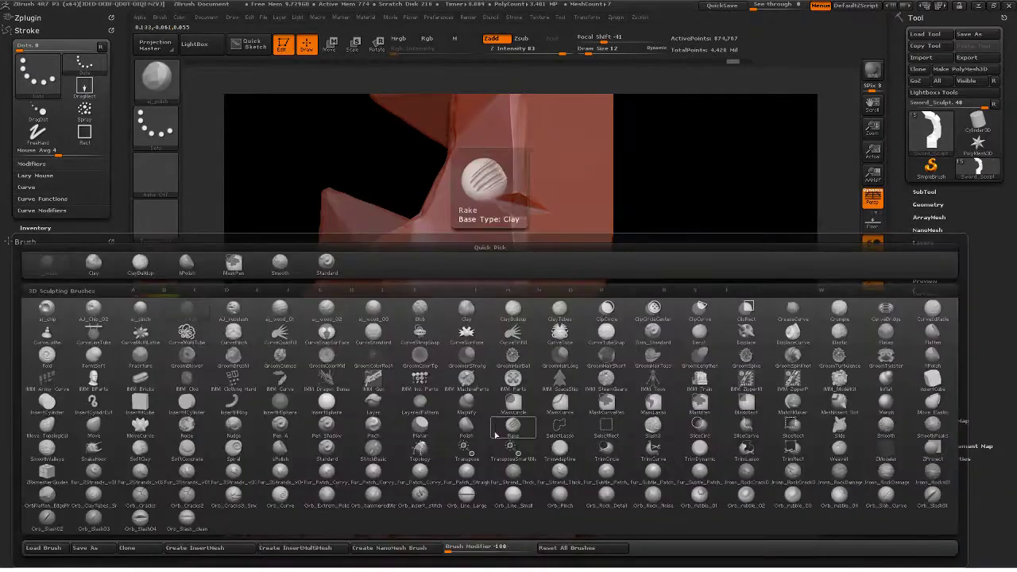
pyautogui.click(139, 495)
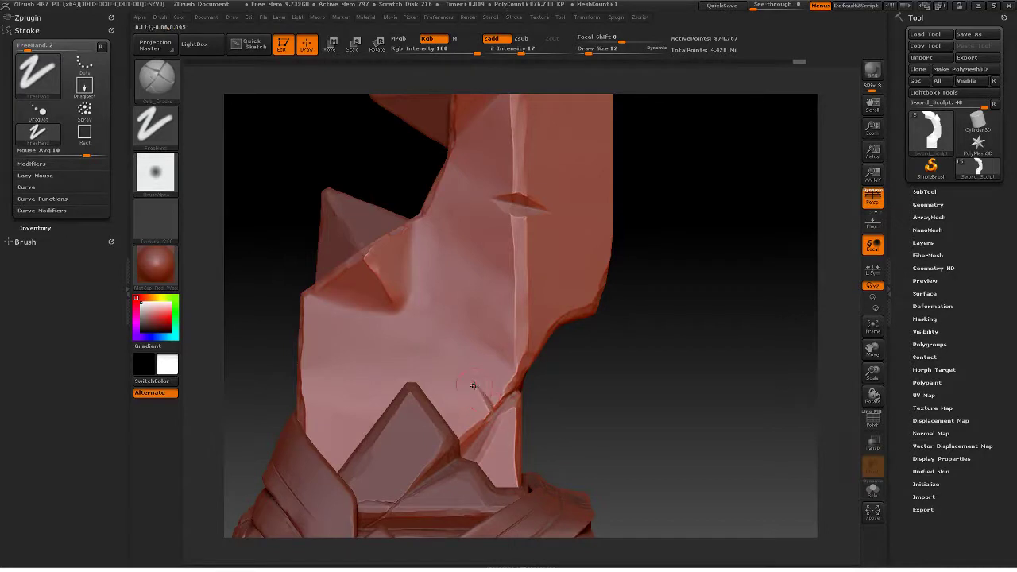
pyautogui.moveTo(465, 371); pyautogui.dragTo(458, 360)
pyautogui.hotkey('ctrl', 'z')
pyautogui.moveTo(640, 357); pyautogui.dragTo(610, 370)
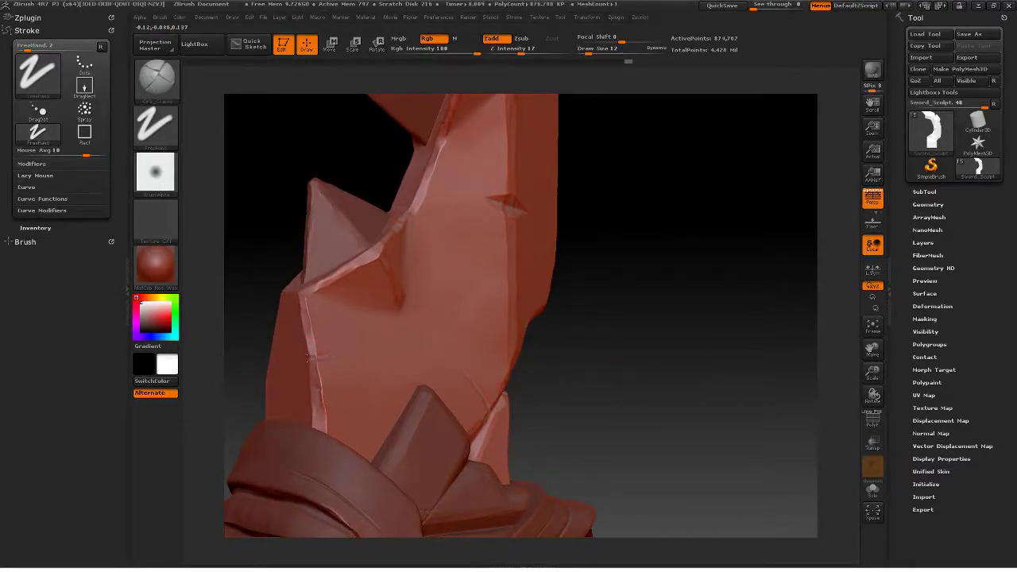
# Step: Try to carve a curved crack from the lower blade's inner edge to the guard stone, with a branch toward the lowest spike
pyautogui.moveTo(608, 309)
pyautogui.mouseDown()
pyautogui.moveTo(627, 313)
pyautogui.moveTo(657, 270)
pyautogui.moveTo(561, 273)
pyautogui.mouseUp()
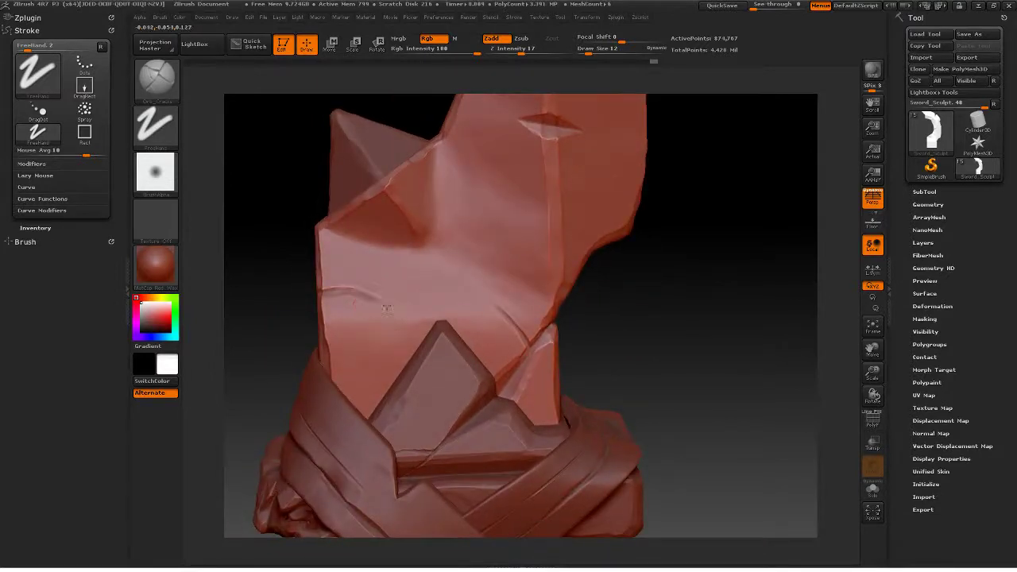
pyautogui.moveTo(389, 306); pyautogui.dragTo(411, 345)
pyautogui.moveTo(360, 286)
pyautogui.mouseDown()
pyautogui.moveTo(397, 248)
pyautogui.moveTo(415, 247)
pyautogui.mouseUp()
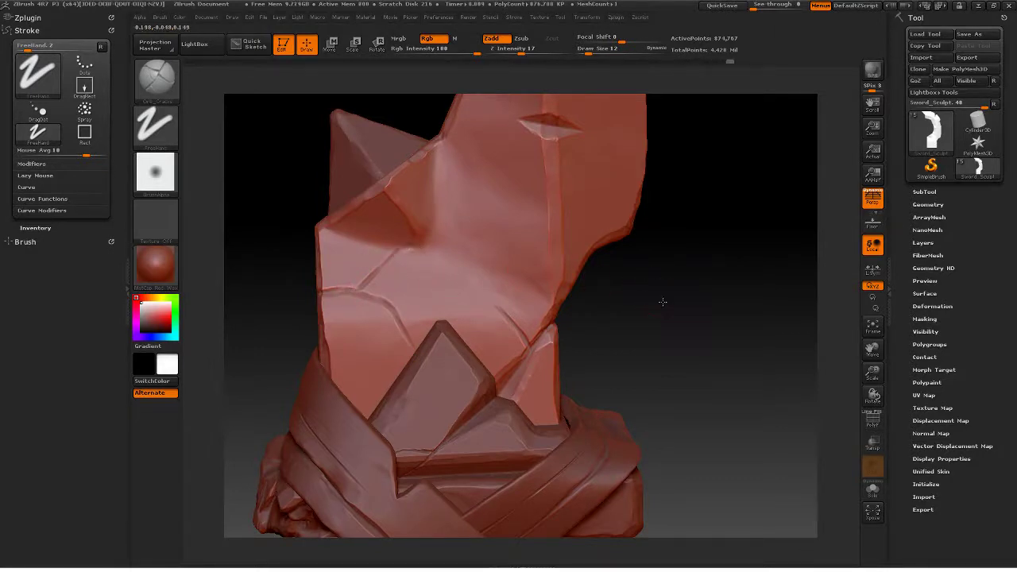
pyautogui.moveTo(662, 302)
pyautogui.keyDown('alt'); pyautogui.mouseDown()
pyautogui.moveTo(608, 156)
pyautogui.moveTo(643, 282)
pyautogui.moveTo(656, 252)
pyautogui.moveTo(669, 279)
pyautogui.moveTo(660, 291)
pyautogui.mouseUp(); pyautogui.keyUp('alt')
pyautogui.press('ctrl')
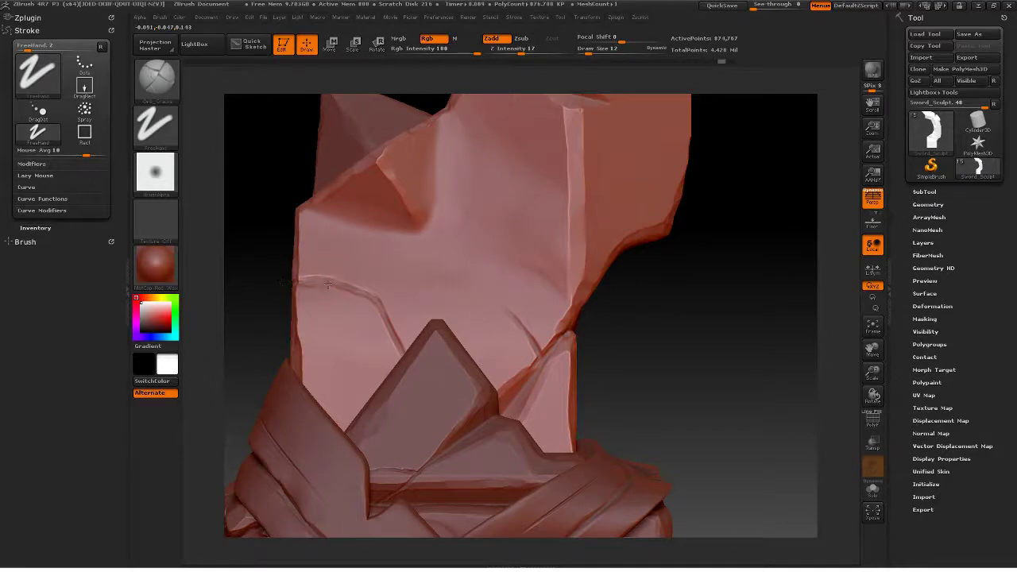
pyautogui.moveTo(700, 328); pyautogui.dragTo(634, 282)
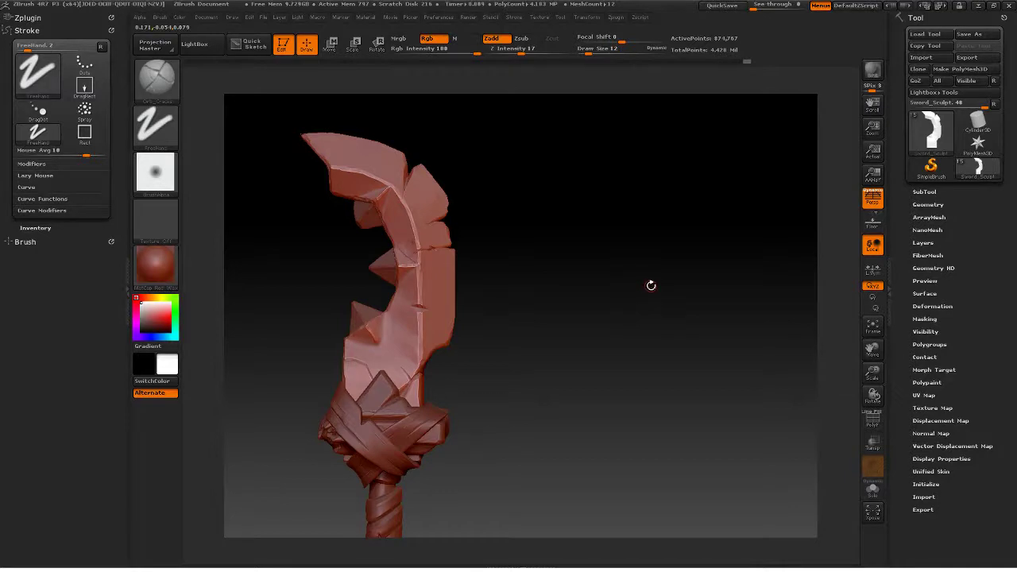
pyautogui.moveTo(638, 285); pyautogui.dragTo(640, 310)
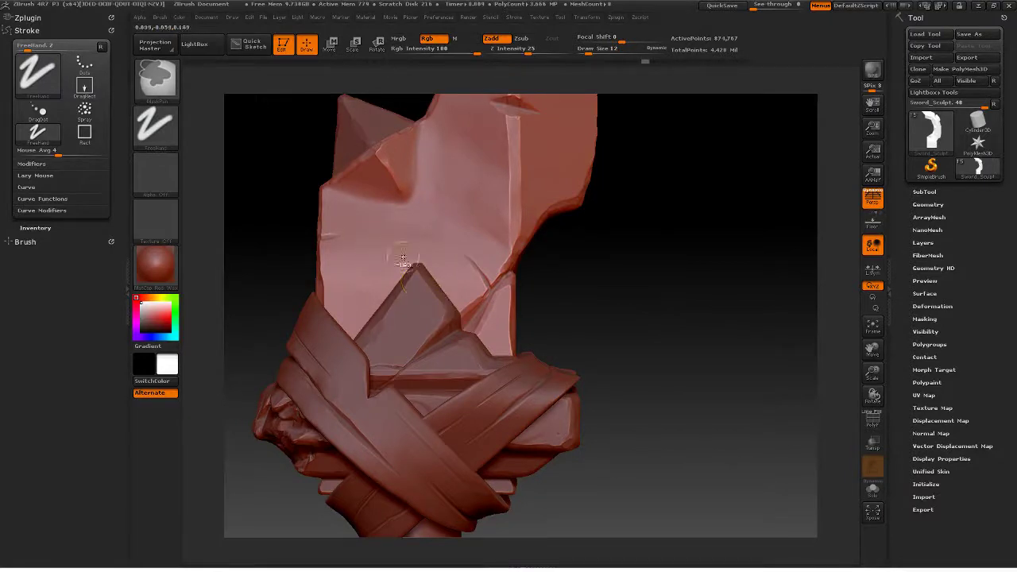
# Step: Choose the Smooth brush for smoothing and smooth the jagged outer edge of the blade's upper chunk
pyautogui.moveTo(617, 279)
pyautogui.mouseDown()
pyautogui.moveTo(646, 287)
pyautogui.moveTo(659, 268)
pyautogui.moveTo(688, 273)
pyautogui.moveTo(656, 236)
pyautogui.moveTo(631, 309)
pyautogui.moveTo(608, 277)
pyautogui.moveTo(592, 286)
pyautogui.moveTo(624, 288)
pyautogui.moveTo(675, 265)
pyautogui.moveTo(653, 317)
pyautogui.moveTo(656, 284)
pyautogui.mouseUp()
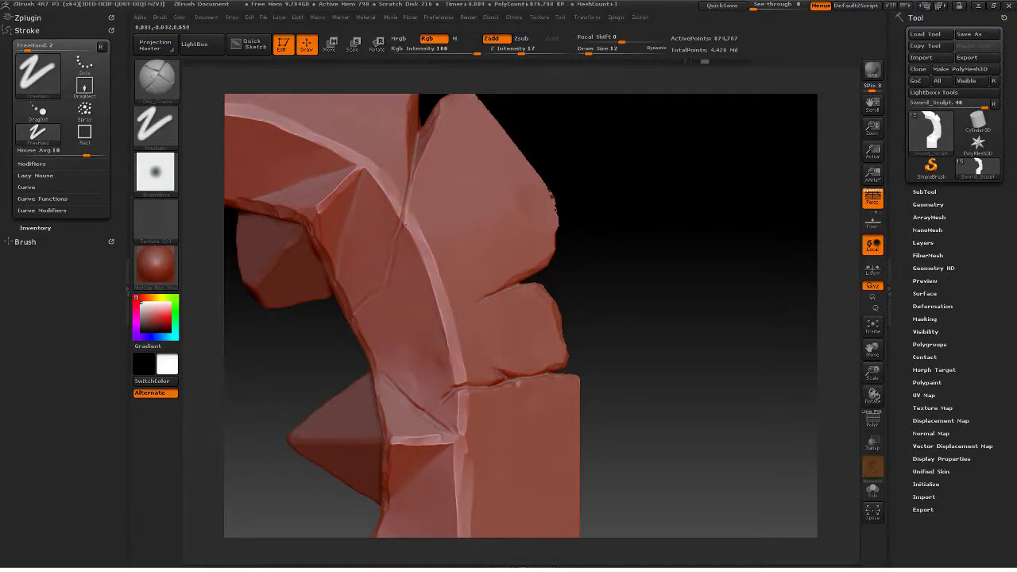
pyautogui.moveTo(635, 193)
pyautogui.mouseDown()
pyautogui.moveTo(620, 198)
pyautogui.moveTo(628, 249)
pyautogui.moveTo(692, 272)
pyautogui.moveTo(663, 283)
pyautogui.moveTo(642, 277)
pyautogui.moveTo(695, 263)
pyautogui.moveTo(634, 255)
pyautogui.mouseUp()
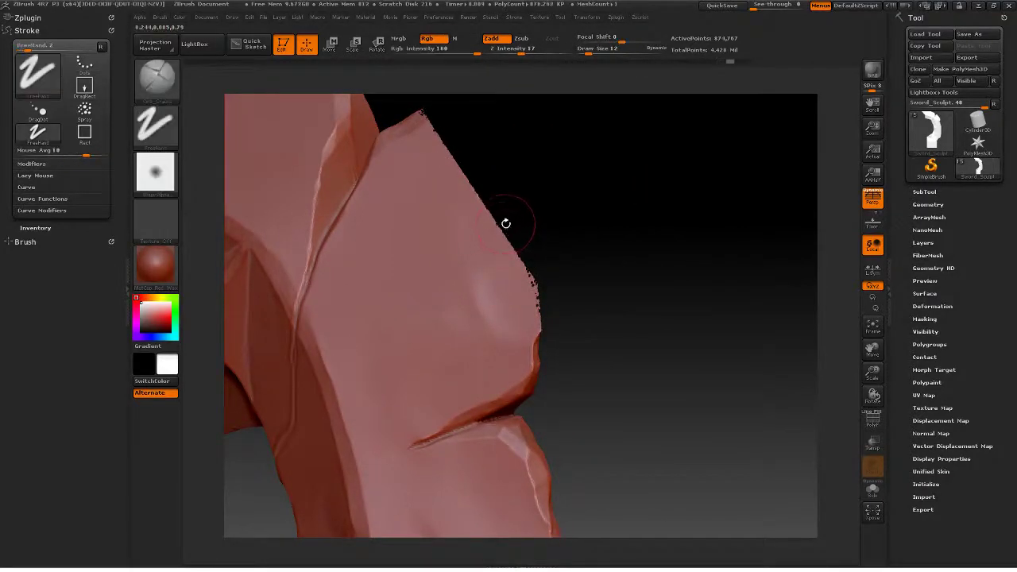
pyautogui.press('b')
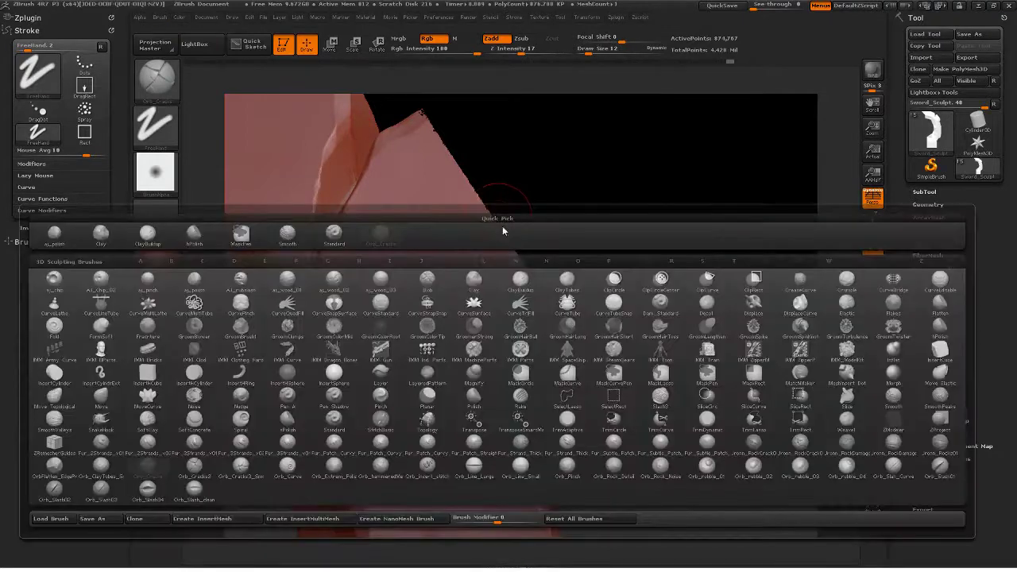
pyautogui.click(891, 394)
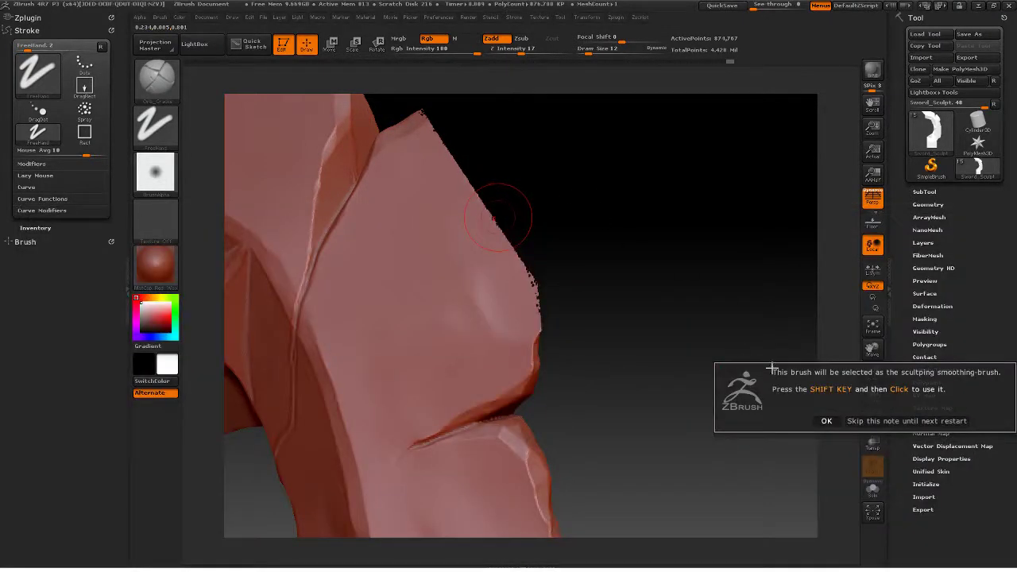
pyautogui.click(826, 420)
pyautogui.moveTo(427, 127)
pyautogui.keyDown('shift'); pyautogui.mouseDown()
pyautogui.moveTo(484, 206)
pyautogui.moveTo(534, 314)
pyautogui.moveTo(520, 266)
pyautogui.moveTo(524, 274)
pyautogui.mouseUp(); pyautogui.keyUp('shift')
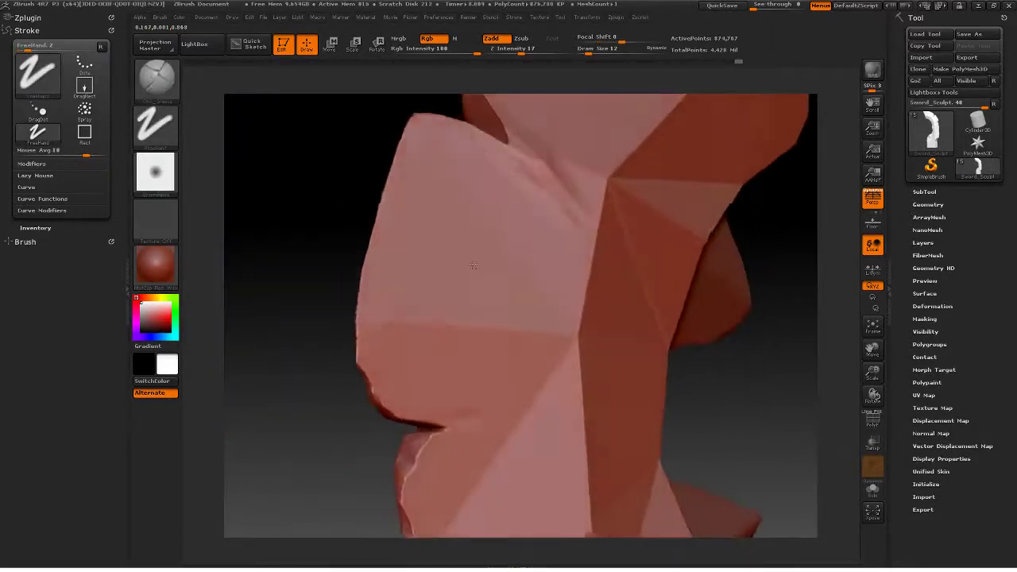
# Step: Smooth the remaining roughness along the outer edge of the blade's upper chunk
pyautogui.moveTo(344, 325)
pyautogui.keyDown('shift'); pyautogui.mouseDown()
pyautogui.moveTo(341, 350)
pyautogui.moveTo(354, 258)
pyautogui.moveTo(400, 121)
pyautogui.moveTo(429, 119)
pyautogui.moveTo(389, 171)
pyautogui.mouseUp(); pyautogui.keyUp('shift')
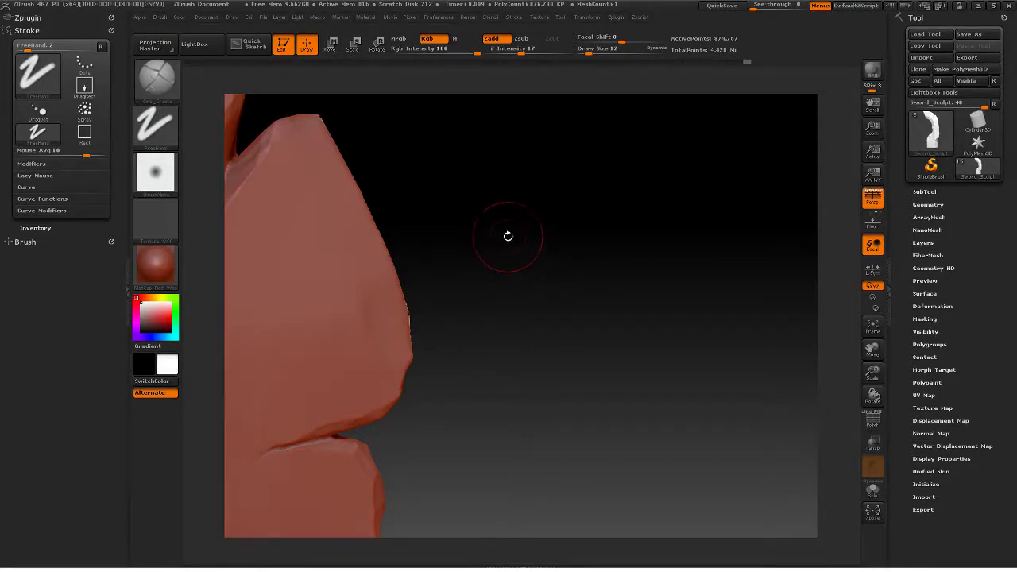
pyautogui.moveTo(508, 234)
pyautogui.mouseDown()
pyautogui.moveTo(493, 238)
pyautogui.moveTo(595, 250)
pyautogui.moveTo(566, 216)
pyautogui.moveTo(599, 257)
pyautogui.moveTo(580, 259)
pyautogui.moveTo(585, 278)
pyautogui.moveTo(599, 259)
pyautogui.moveTo(596, 267)
pyautogui.mouseUp()
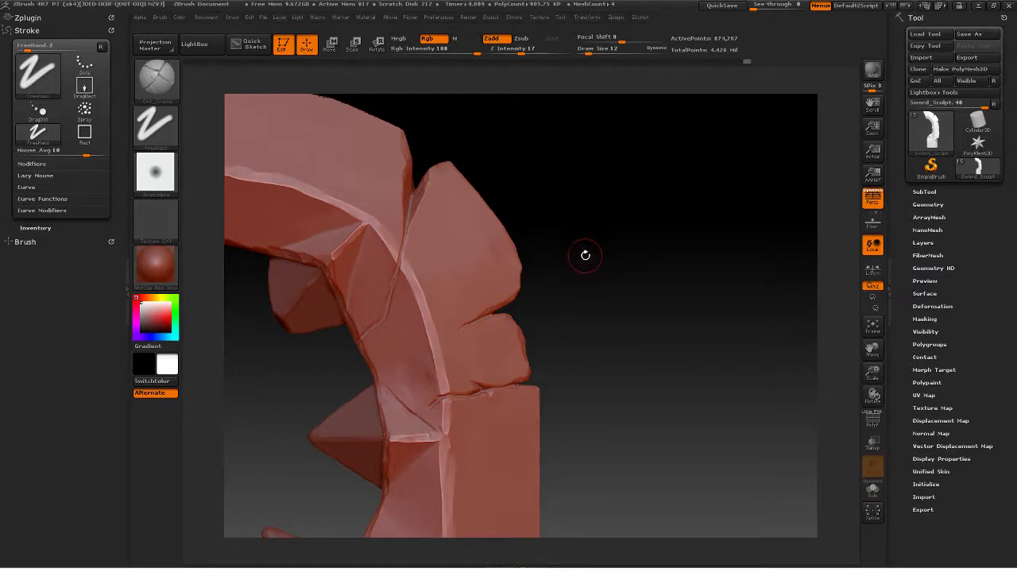
pyautogui.moveTo(651, 322)
pyautogui.mouseDown()
pyautogui.moveTo(636, 311)
pyautogui.moveTo(647, 304)
pyautogui.moveTo(638, 289)
pyautogui.moveTo(631, 302)
pyautogui.moveTo(638, 295)
pyautogui.moveTo(635, 312)
pyautogui.moveTo(646, 286)
pyautogui.moveTo(654, 350)
pyautogui.moveTo(637, 308)
pyautogui.moveTo(659, 338)
pyautogui.mouseUp()
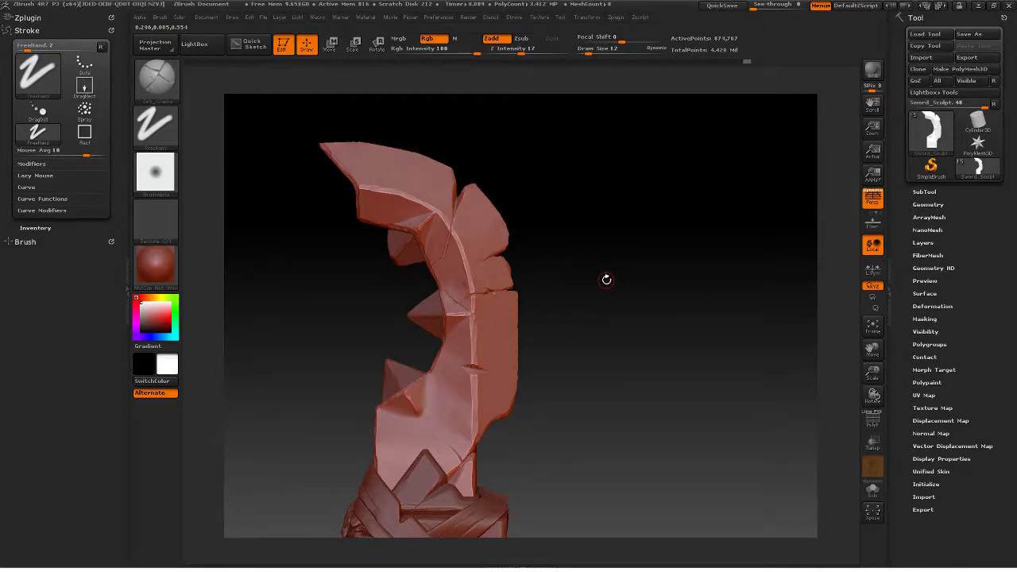
# Step: Examine the blade's cracks and silhouette both up close and with the whole sword in view
pyautogui.moveTo(590, 265)
pyautogui.keyDown('alt'); pyautogui.mouseDown()
pyautogui.moveTo(590, 295)
pyautogui.moveTo(673, 351)
pyautogui.moveTo(681, 323)
pyautogui.moveTo(713, 352)
pyautogui.moveTo(667, 341)
pyautogui.moveTo(699, 343)
pyautogui.moveTo(692, 318)
pyautogui.moveTo(696, 326)
pyautogui.mouseUp(); pyautogui.keyUp('alt')
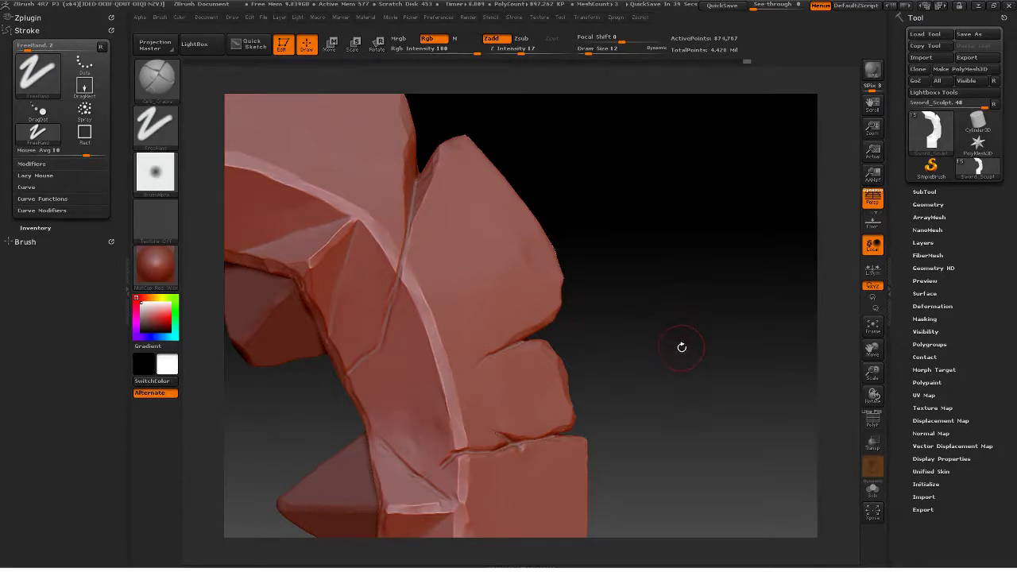
pyautogui.moveTo(688, 358); pyautogui.dragTo(763, 373)
pyautogui.moveTo(668, 325)
pyautogui.mouseDown()
pyautogui.moveTo(683, 342)
pyautogui.moveTo(659, 388)
pyautogui.moveTo(675, 364)
pyautogui.moveTo(658, 341)
pyautogui.moveTo(659, 386)
pyautogui.moveTo(650, 357)
pyautogui.mouseUp()
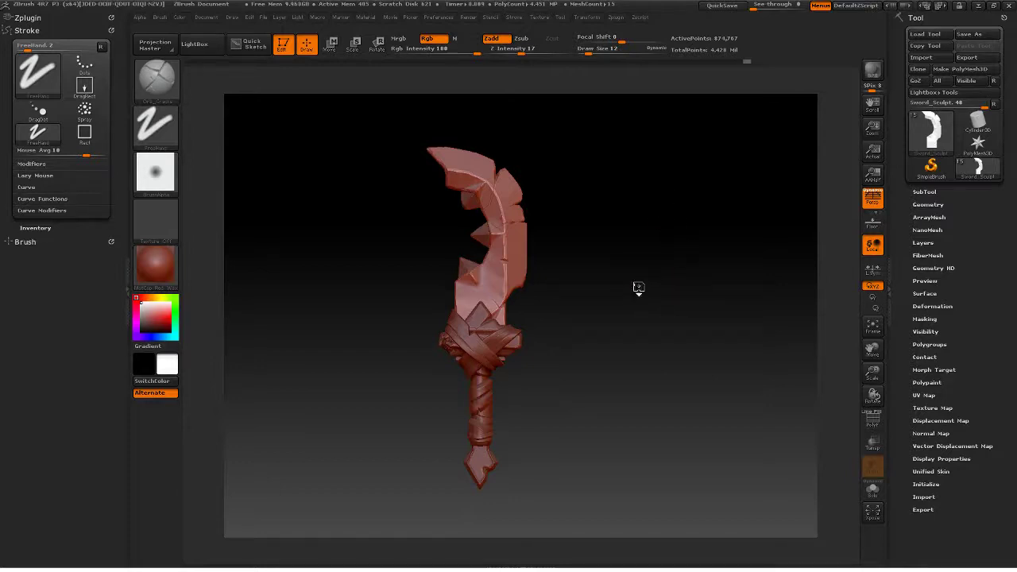
pyautogui.keyDown('alt'); pyautogui.moveTo(638, 288); pyautogui.dragTo(699, 308); pyautogui.keyUp('alt')
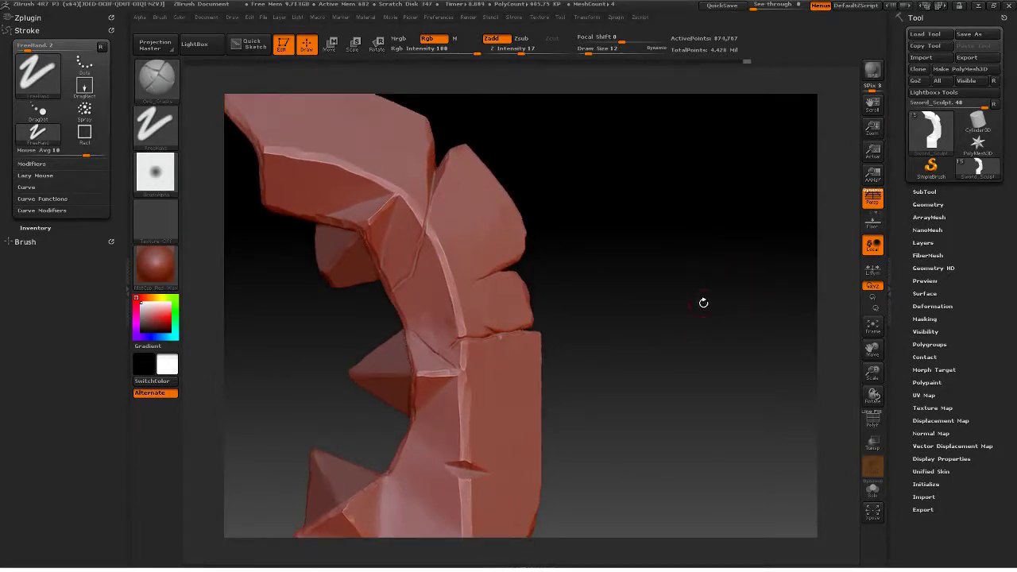
pyautogui.moveTo(678, 306); pyautogui.dragTo(644, 256)
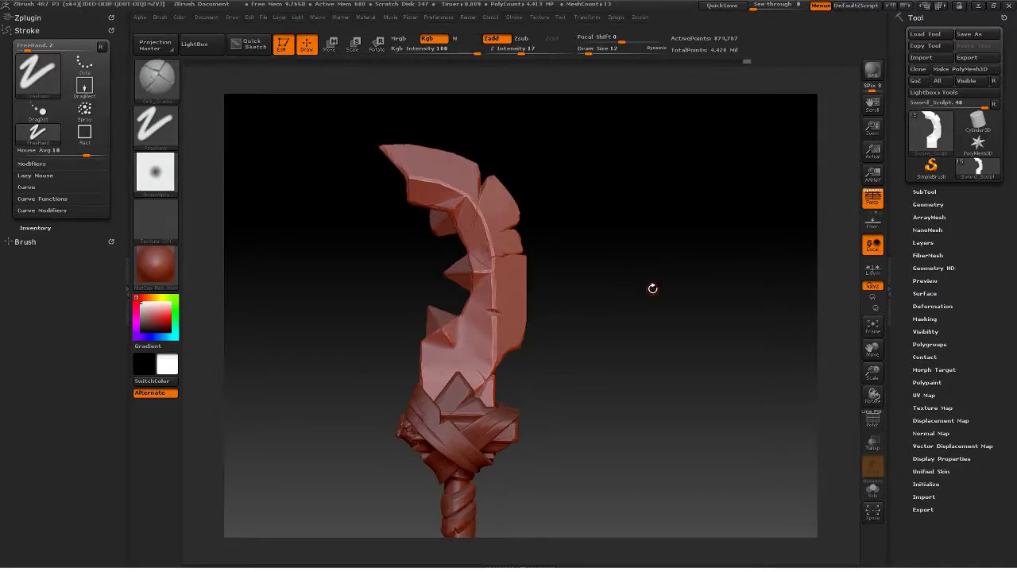
pyautogui.moveTo(654, 299)
pyautogui.mouseDown()
pyautogui.moveTo(651, 317)
pyautogui.moveTo(654, 302)
pyautogui.moveTo(688, 351)
pyautogui.moveTo(692, 329)
pyautogui.moveTo(711, 354)
pyautogui.moveTo(726, 318)
pyautogui.moveTo(733, 325)
pyautogui.moveTo(726, 261)
pyautogui.moveTo(733, 307)
pyautogui.moveTo(741, 287)
pyautogui.moveTo(752, 309)
pyautogui.moveTo(713, 286)
pyautogui.moveTo(723, 317)
pyautogui.moveTo(685, 289)
pyautogui.moveTo(656, 317)
pyautogui.moveTo(693, 353)
pyautogui.moveTo(702, 334)
pyautogui.moveTo(708, 340)
pyautogui.moveTo(711, 311)
pyautogui.moveTo(709, 326)
pyautogui.moveTo(726, 310)
pyautogui.mouseUp()
pyautogui.press('shift')
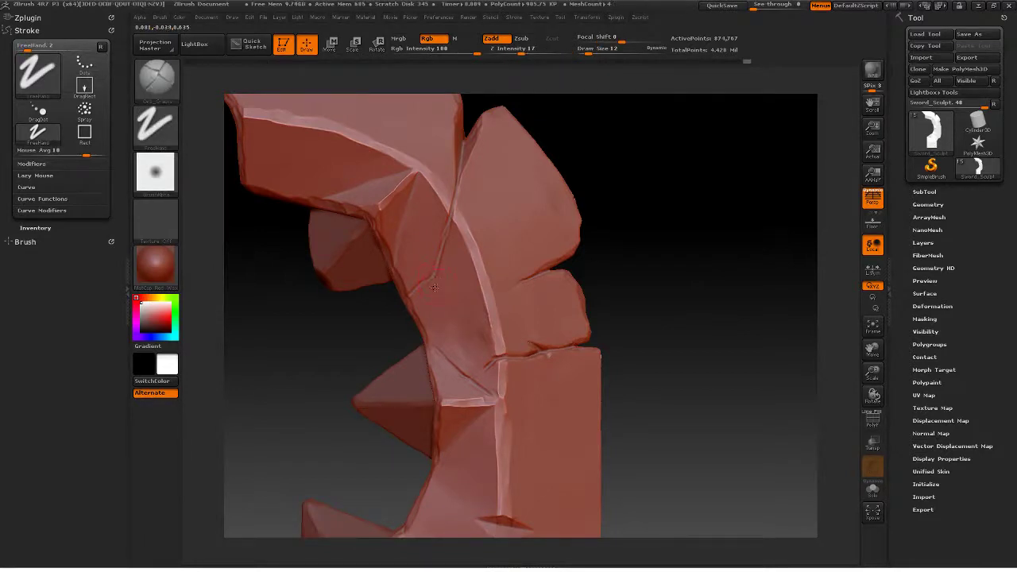
pyautogui.press('v')
pyautogui.press('v')
pyautogui.press('b')
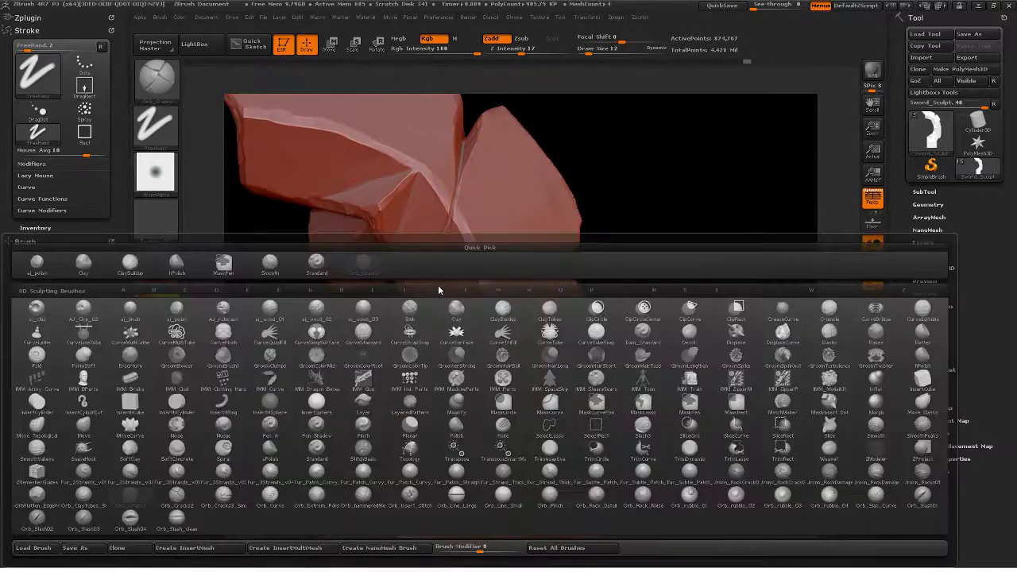
pyautogui.click(923, 356)
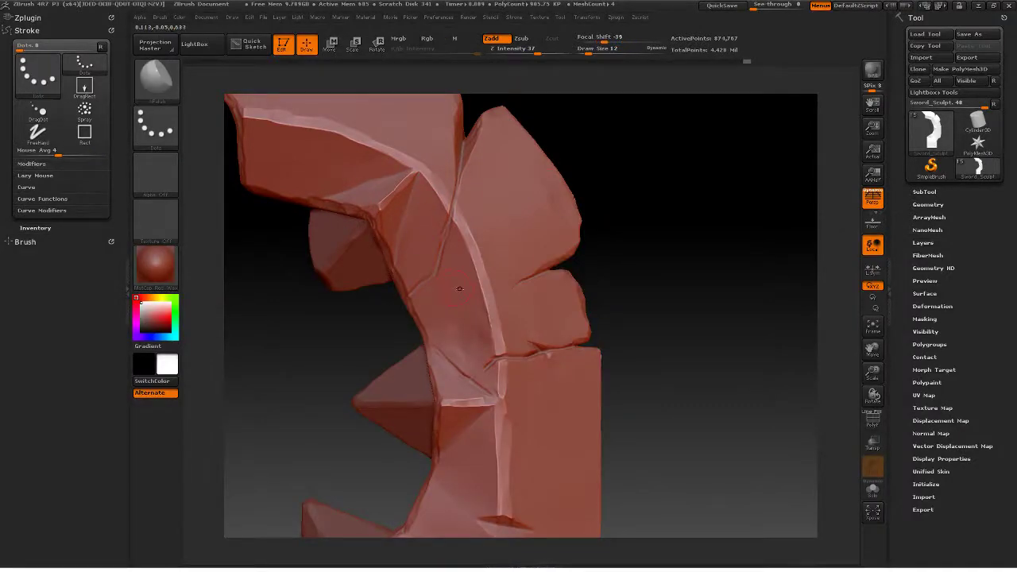
pyautogui.press('b')
pyautogui.click(454, 291)
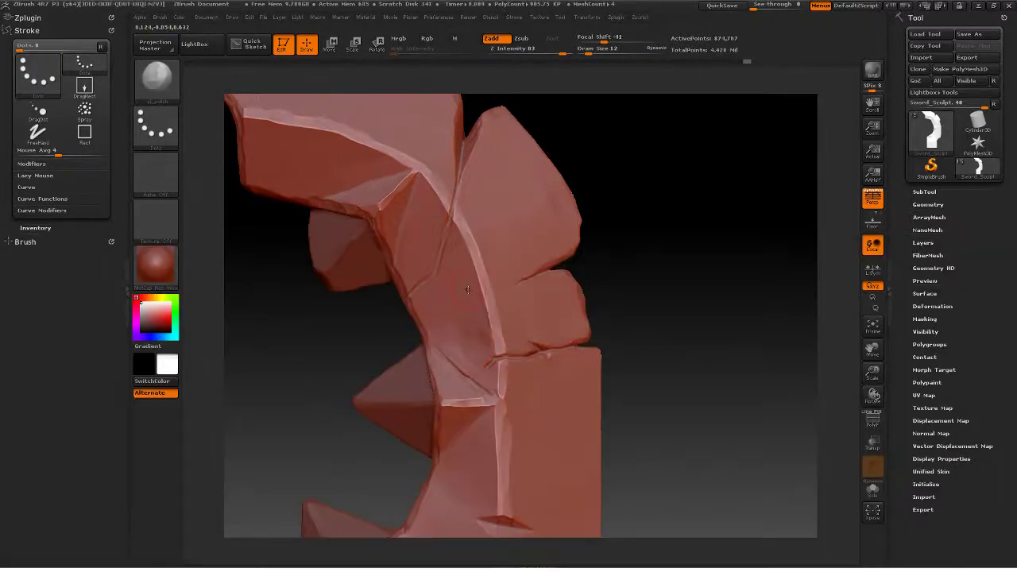
pyautogui.press('b')
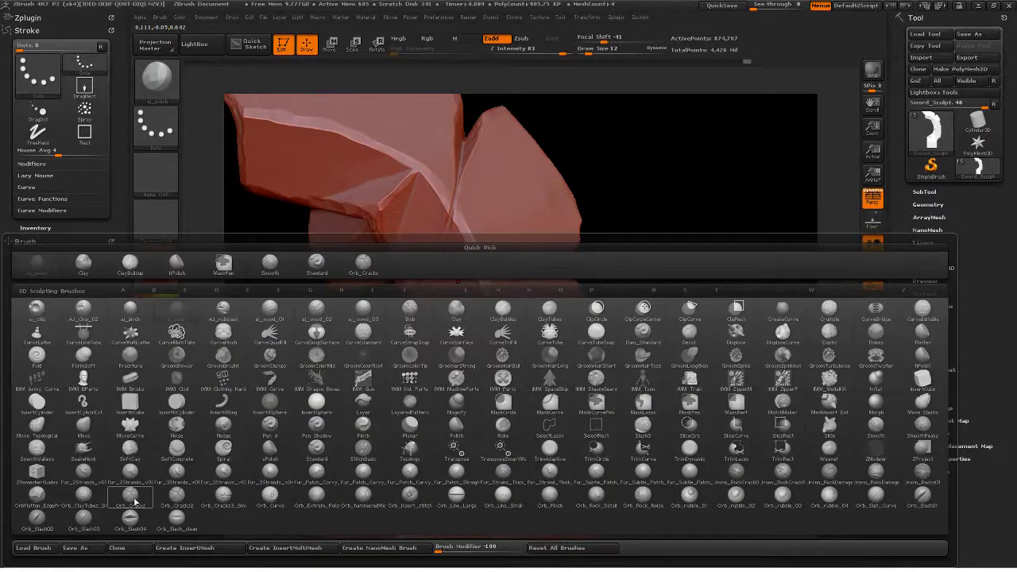
pyautogui.click(176, 497)
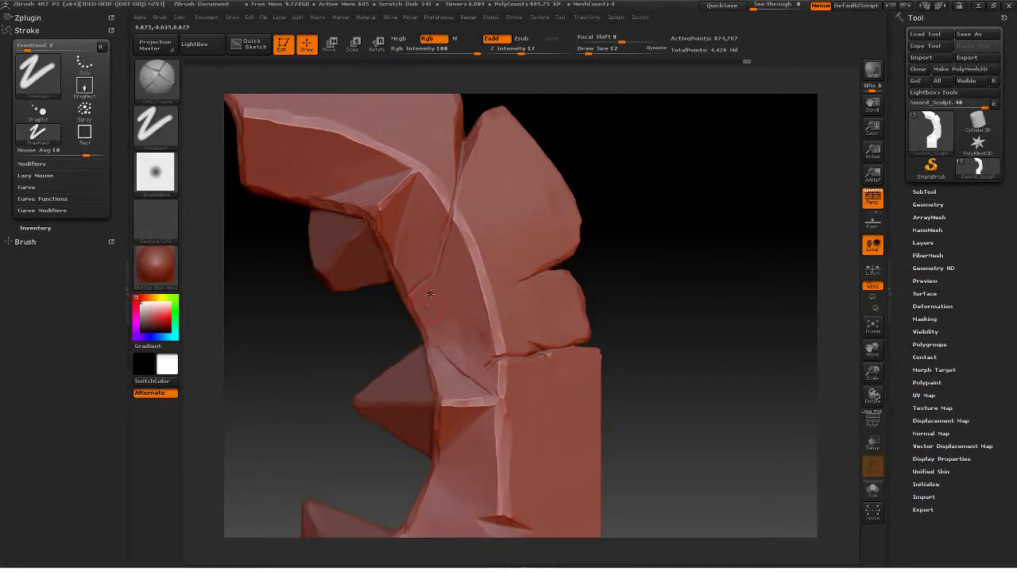
# Step: Polish away the crack running from the central ridge across the inner facet above the middle spike with the hPolish brush
pyautogui.hotkey('shift', 'b')
pyautogui.click(921, 360)
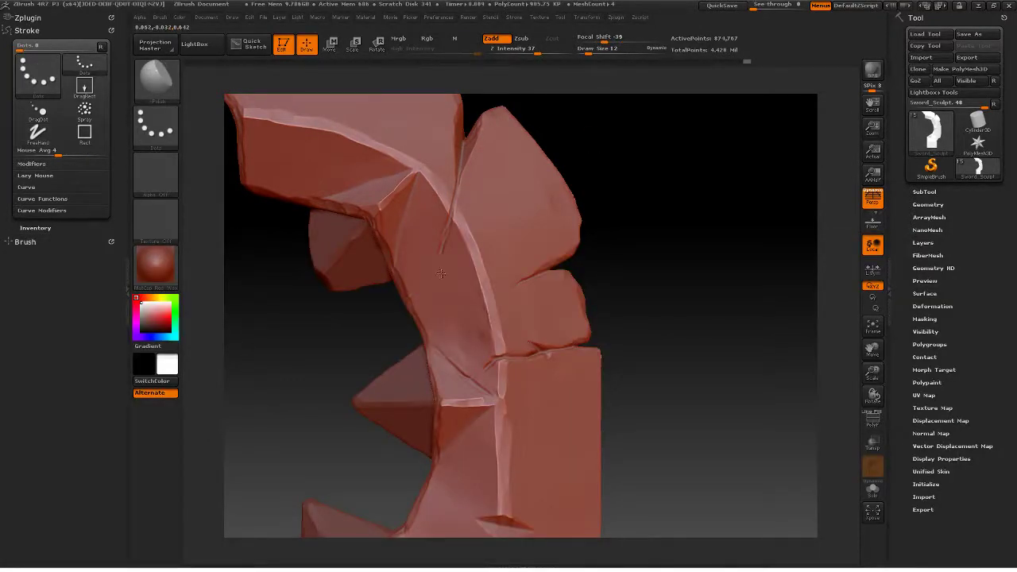
pyautogui.moveTo(442, 273); pyautogui.dragTo(445, 245)
# Step: Polish the inner facet and the central ridge beside the small outer chunk with the hPolish brush
pyautogui.press('b')
pyautogui.press('s')
pyautogui.press('t')
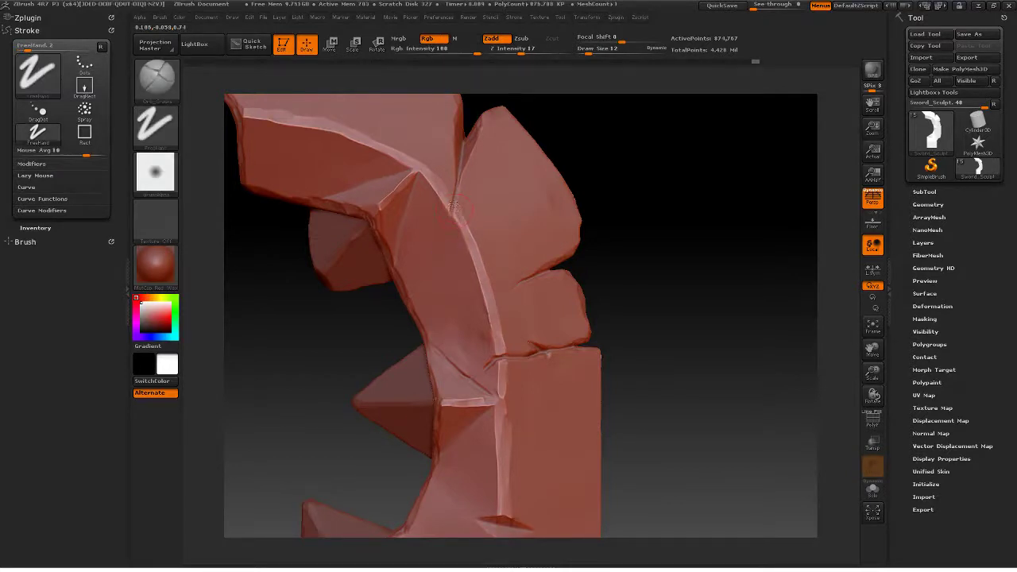
pyautogui.moveTo(682, 261)
pyautogui.mouseDown()
pyautogui.moveTo(672, 281)
pyautogui.moveTo(658, 265)
pyautogui.moveTo(690, 290)
pyautogui.moveTo(620, 198)
pyautogui.moveTo(676, 287)
pyautogui.moveTo(654, 228)
pyautogui.moveTo(667, 228)
pyautogui.moveTo(654, 225)
pyautogui.moveTo(664, 233)
pyautogui.mouseUp()
pyautogui.press('b')
pyautogui.press('p')
pyautogui.press('i')
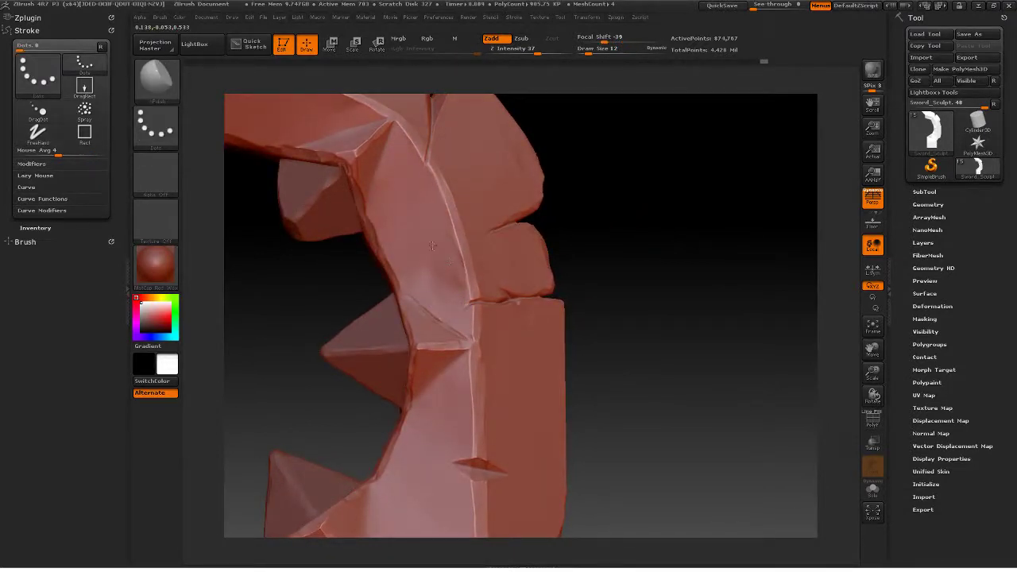
# Step: Carve a diagonal branch crack across the small outer chunk's lower inner corner with Orb_Cracks and refine the inner end of the crack above it
pyautogui.press('b')
pyautogui.press('s')
pyautogui.press('t')
pyautogui.moveTo(599, 193)
pyautogui.mouseDown()
pyautogui.moveTo(640, 172)
pyautogui.moveTo(605, 200)
pyautogui.mouseUp()
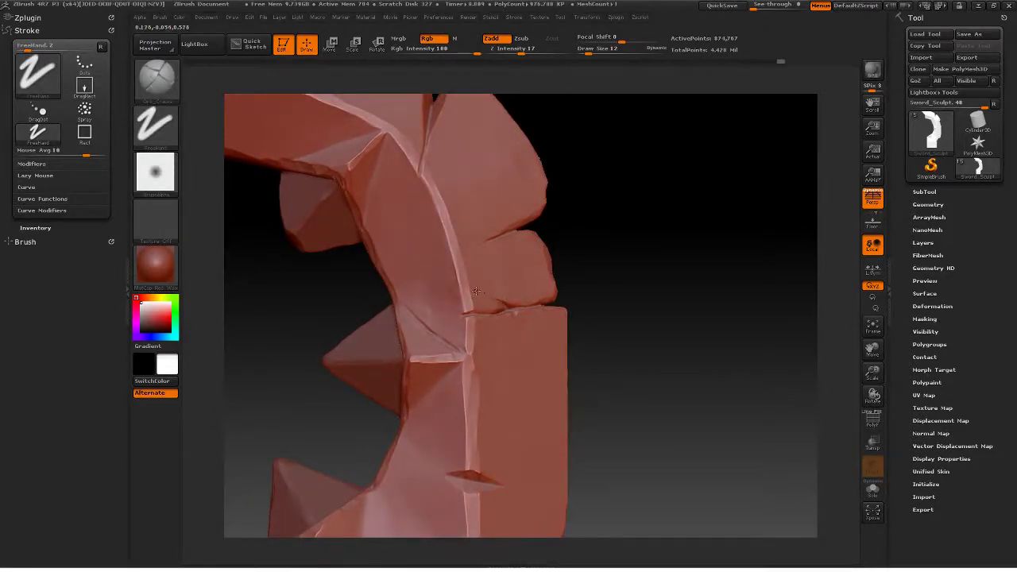
pyautogui.moveTo(471, 292); pyautogui.dragTo(507, 305)
pyautogui.moveTo(576, 285)
pyautogui.mouseDown()
pyautogui.moveTo(618, 230)
pyautogui.moveTo(648, 220)
pyautogui.mouseUp()
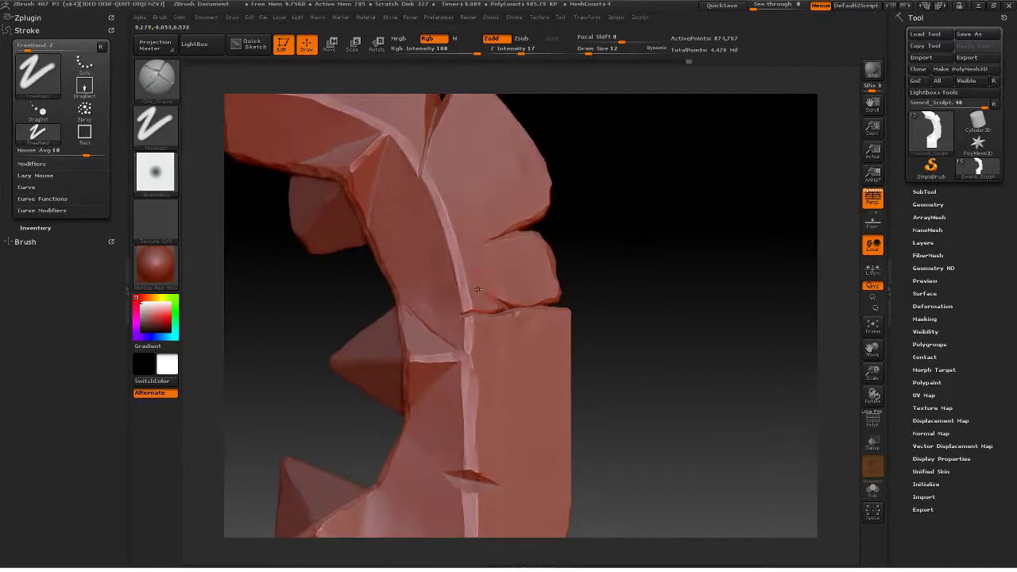
pyautogui.moveTo(490, 239); pyautogui.dragTo(485, 241)
# Step: Extend the horizontal crack below the small outer chunk across the central ridge with the Orb_Cracks brush
pyautogui.moveTo(658, 211)
pyautogui.mouseDown()
pyautogui.moveTo(643, 220)
pyautogui.moveTo(660, 228)
pyautogui.moveTo(612, 198)
pyautogui.moveTo(636, 236)
pyautogui.moveTo(564, 256)
pyautogui.mouseUp()
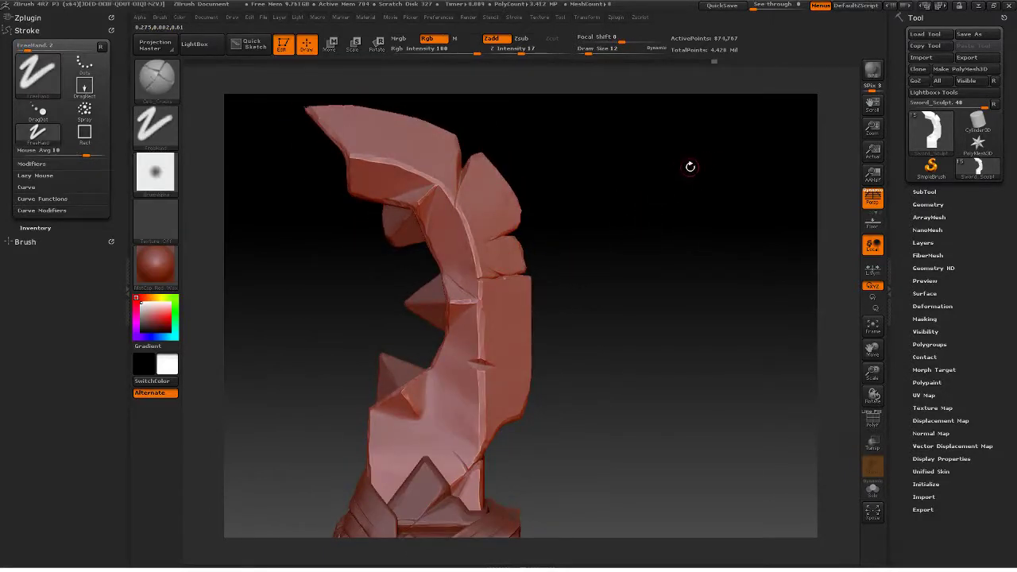
pyautogui.moveTo(595, 239)
pyautogui.mouseDown()
pyautogui.moveTo(595, 281)
pyautogui.moveTo(598, 249)
pyautogui.moveTo(631, 297)
pyautogui.moveTo(651, 255)
pyautogui.moveTo(636, 261)
pyautogui.moveTo(587, 246)
pyautogui.mouseUp()
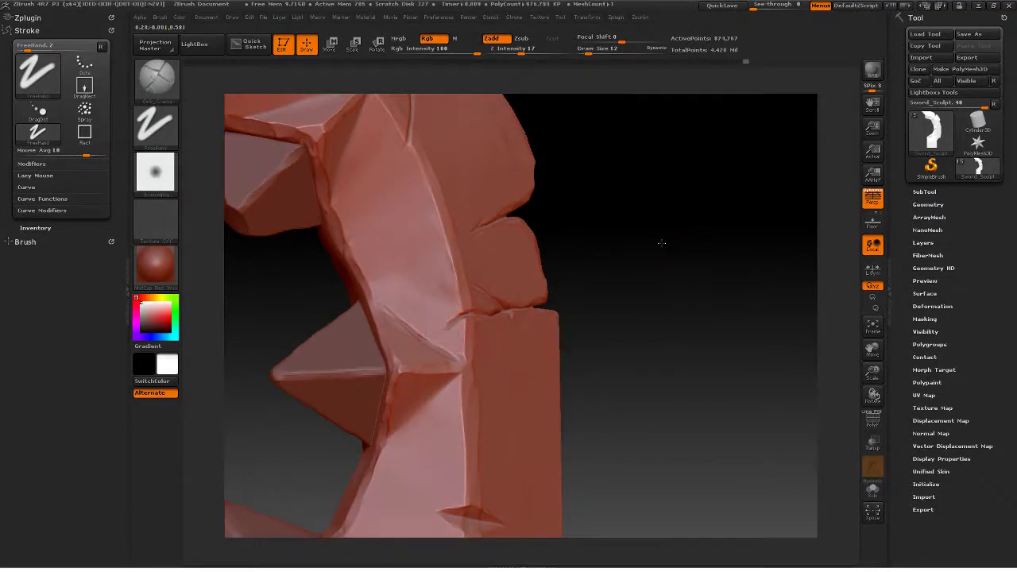
pyautogui.press('b')
pyautogui.press('s')
pyautogui.press('t')
pyautogui.moveTo(659, 243)
pyautogui.mouseDown()
pyautogui.moveTo(670, 250)
pyautogui.moveTo(636, 205)
pyautogui.moveTo(666, 234)
pyautogui.mouseUp()
pyautogui.press('b')
pyautogui.press('c')
pyautogui.press('b')
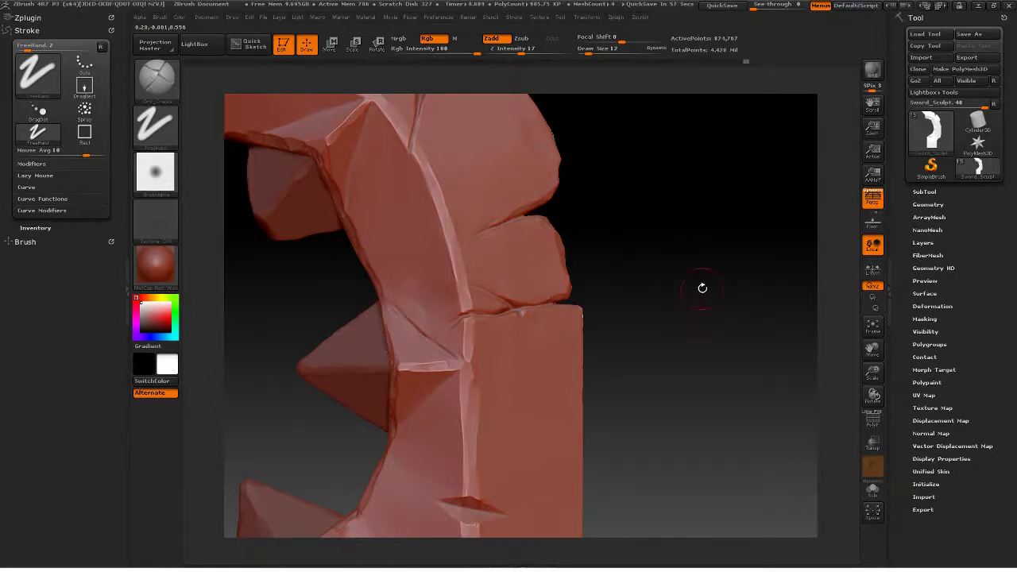
# Step: Chip the outer corner of the long blade section just below the small outer chunk with the hPolish brush
pyautogui.moveTo(701, 288)
pyautogui.mouseDown()
pyautogui.moveTo(668, 279)
pyautogui.moveTo(605, 319)
pyautogui.moveTo(641, 306)
pyautogui.moveTo(652, 268)
pyautogui.moveTo(698, 286)
pyautogui.moveTo(653, 291)
pyautogui.mouseUp()
pyautogui.press('b')
pyautogui.press('h')
pyautogui.press('p')
pyautogui.moveTo(587, 281)
pyautogui.mouseDown()
pyautogui.moveTo(601, 294)
pyautogui.moveTo(518, 308)
pyautogui.mouseUp()
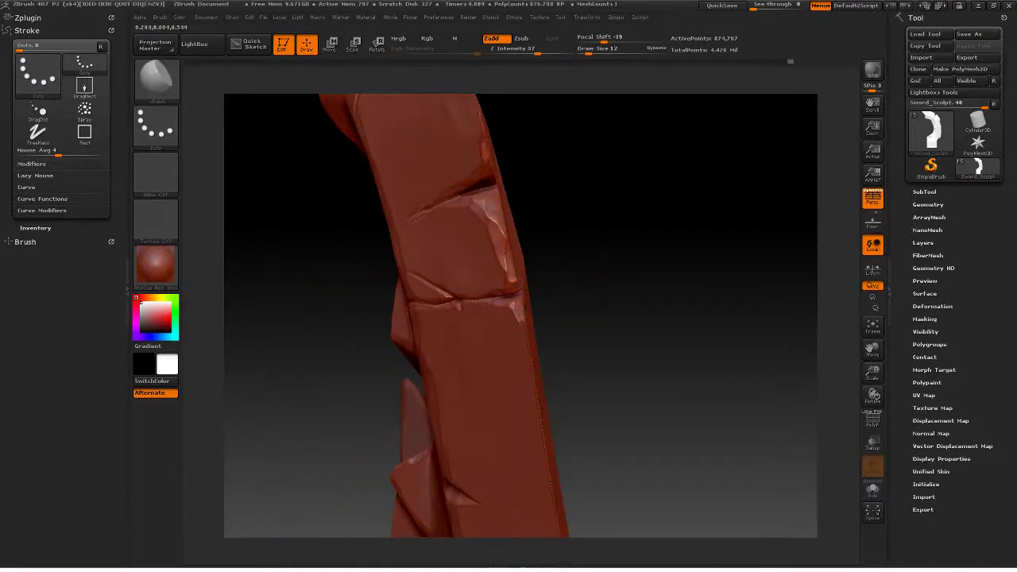
pyautogui.moveTo(594, 274)
pyautogui.mouseDown()
pyautogui.moveTo(622, 230)
pyautogui.moveTo(619, 253)
pyautogui.moveTo(521, 325)
pyautogui.mouseUp()
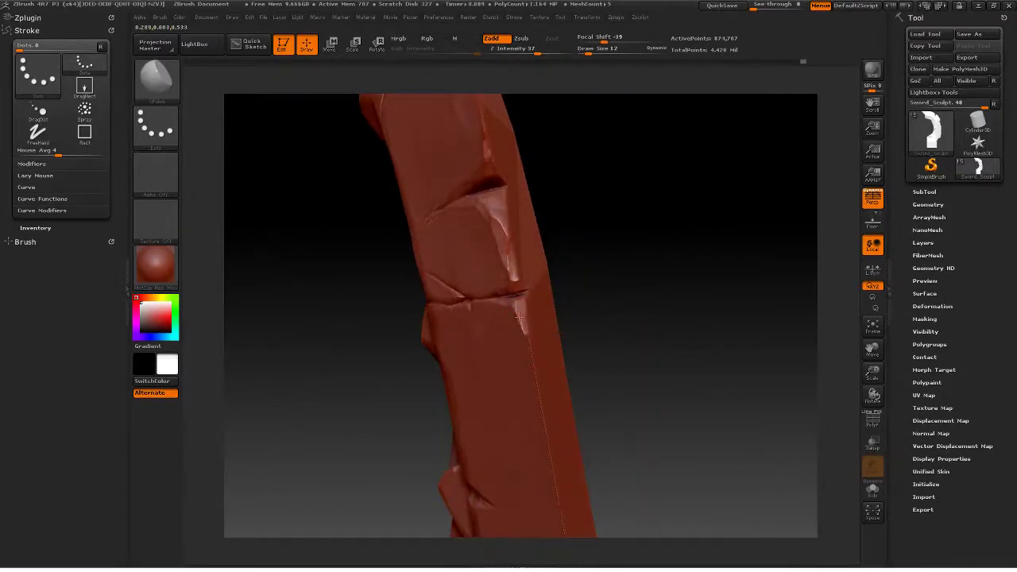
pyautogui.moveTo(654, 279); pyautogui.dragTo(672, 273)
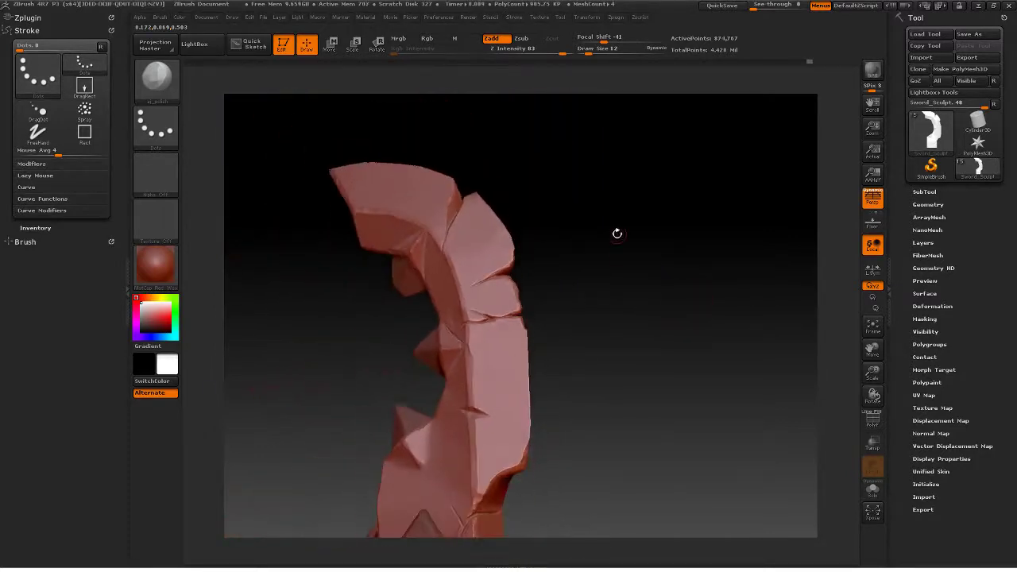
pyautogui.moveTo(615, 232); pyautogui.dragTo(652, 273)
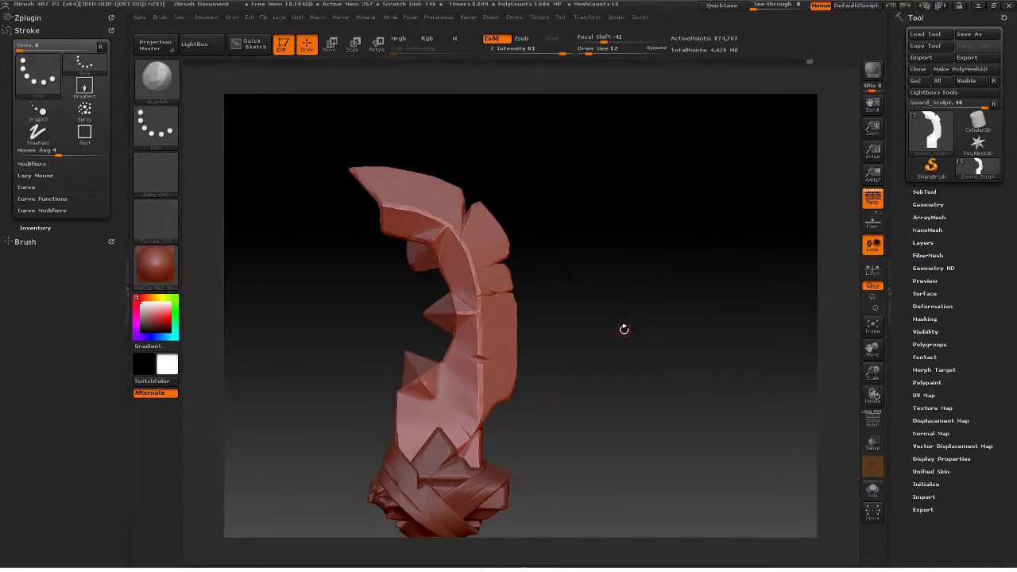
pyautogui.moveTo(625, 332); pyautogui.dragTo(699, 209)
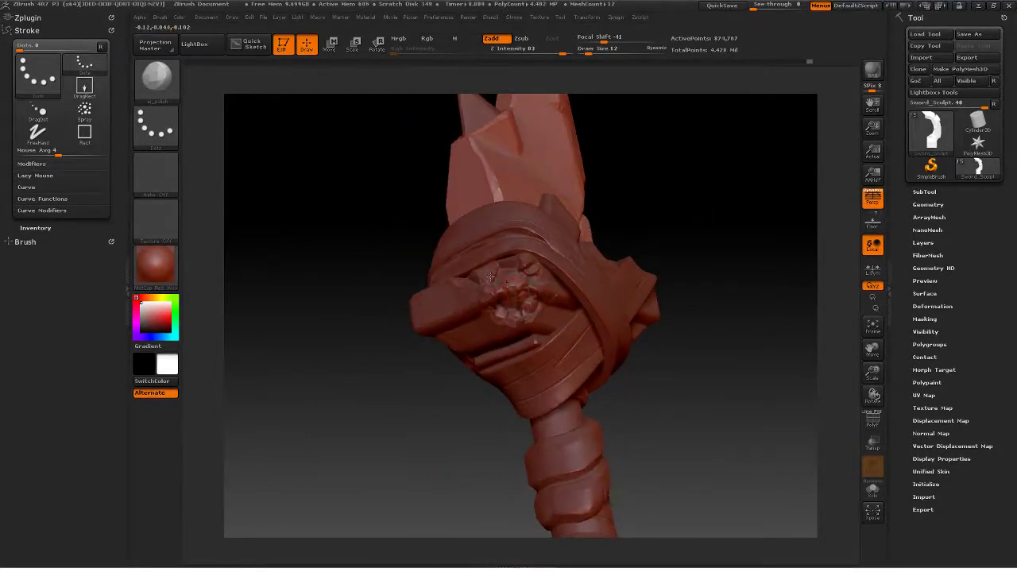
pyautogui.moveTo(715, 166); pyautogui.dragTo(701, 320)
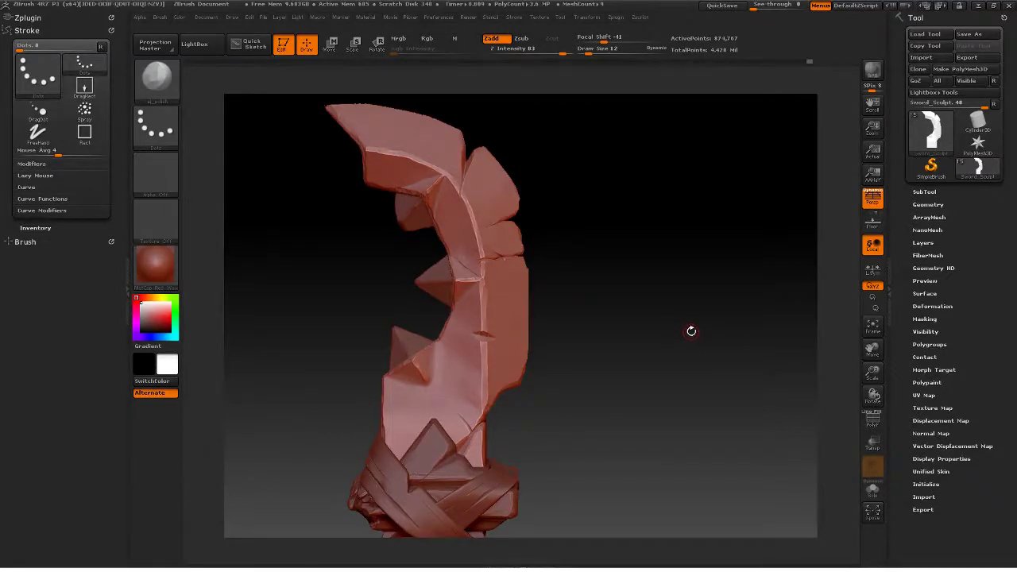
# Step: Polish back both pointed ends of the notch in the lower central ridge to make it shorter and blunter
pyautogui.keyDown('alt'); pyautogui.moveTo(691, 331); pyautogui.dragTo(545, 300); pyautogui.keyUp('alt')
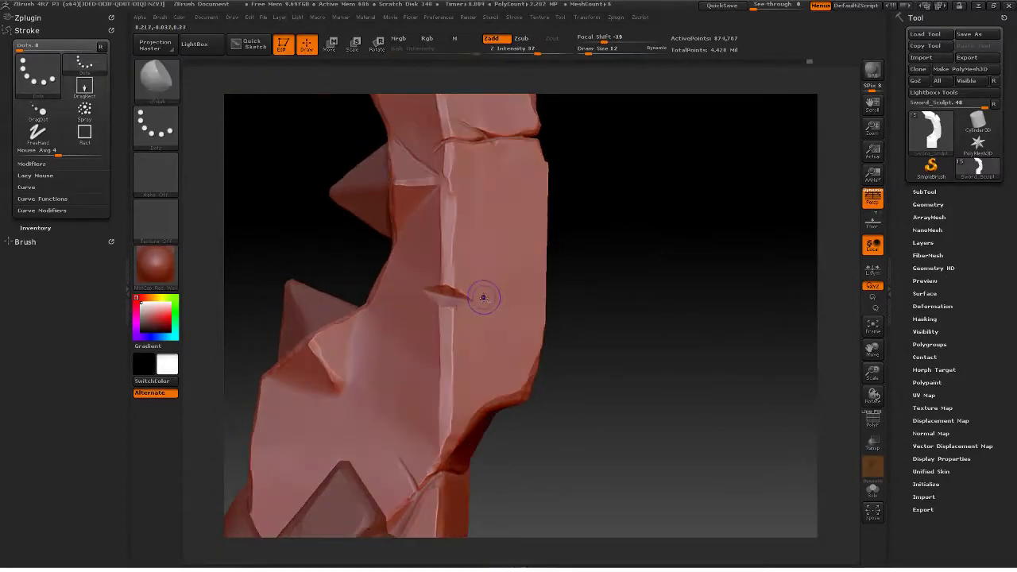
pyautogui.moveTo(483, 298); pyautogui.dragTo(471, 303)
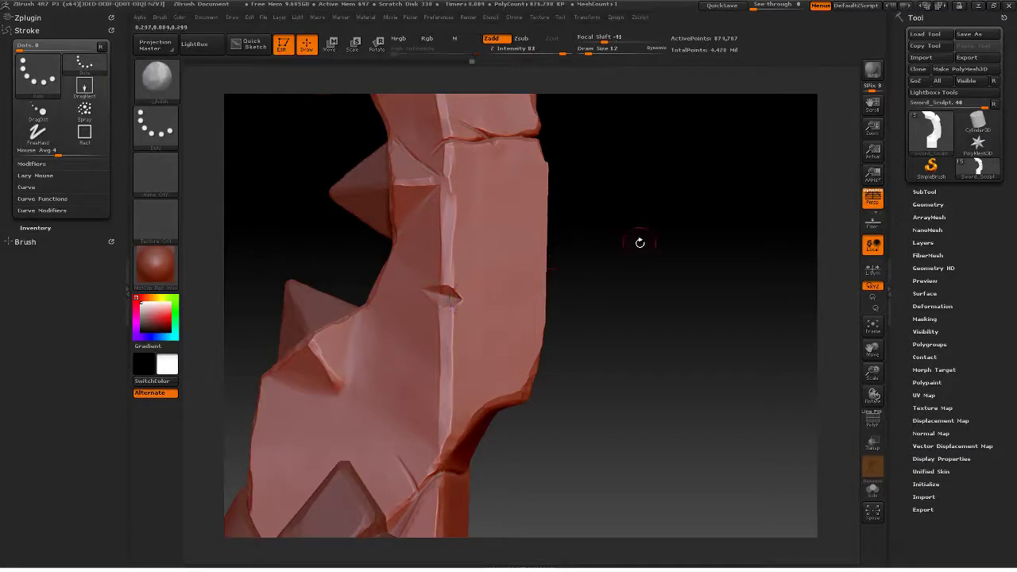
pyautogui.moveTo(638, 241); pyautogui.dragTo(419, 283)
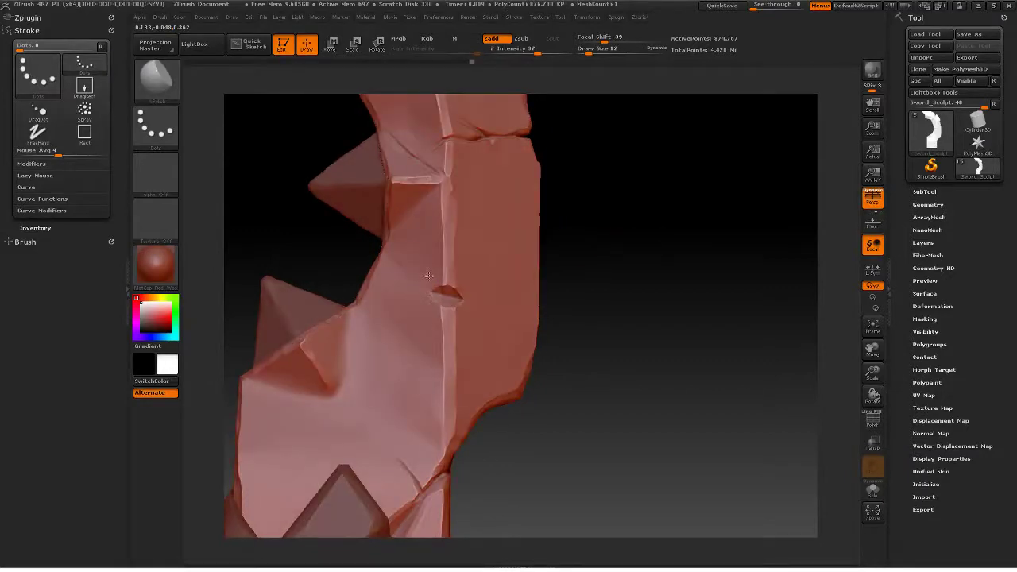
pyautogui.moveTo(619, 254); pyautogui.dragTo(649, 264)
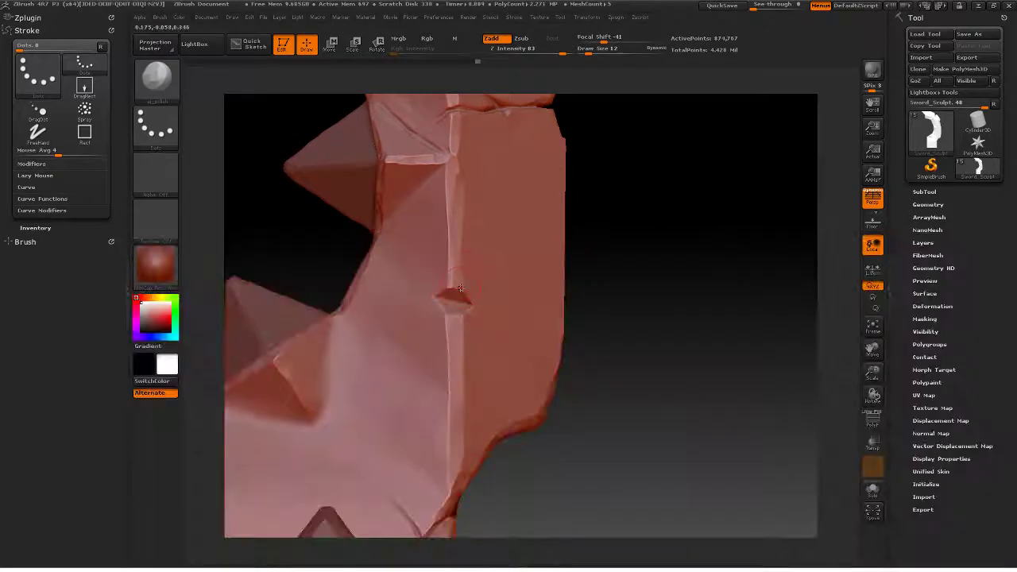
# Step: Reduce the draw size to 6 and polish the edges of the ridge notch with the aj_polish brush
pyautogui.press('[')
pyautogui.moveTo(449, 285)
pyautogui.mouseDown()
pyautogui.moveTo(438, 303)
pyautogui.moveTo(450, 310)
pyautogui.mouseUp()
pyautogui.moveTo(461, 289)
pyautogui.mouseDown()
pyautogui.moveTo(449, 283)
pyautogui.moveTo(453, 317)
pyautogui.mouseUp()
pyautogui.moveTo(650, 259)
pyautogui.mouseDown()
pyautogui.moveTo(704, 273)
pyautogui.moveTo(637, 180)
pyautogui.moveTo(617, 245)
pyautogui.moveTo(643, 243)
pyautogui.moveTo(631, 282)
pyautogui.moveTo(642, 253)
pyautogui.moveTo(627, 236)
pyautogui.mouseUp()
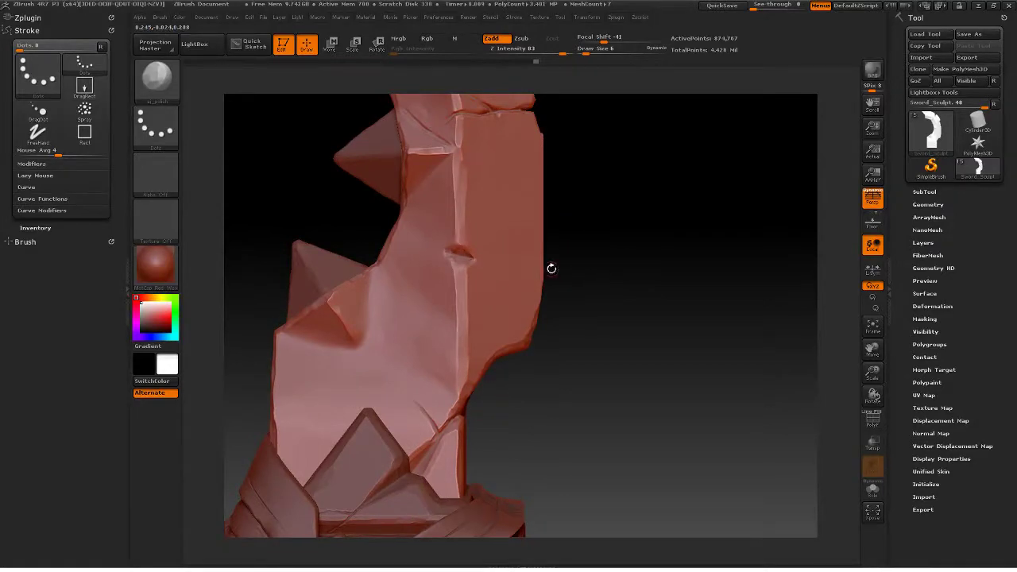
# Step: Carve a curved crack around the lower end of the central ridge with the Orb_Cracks brush, closing it into a small rounded chunk
pyautogui.press('b')
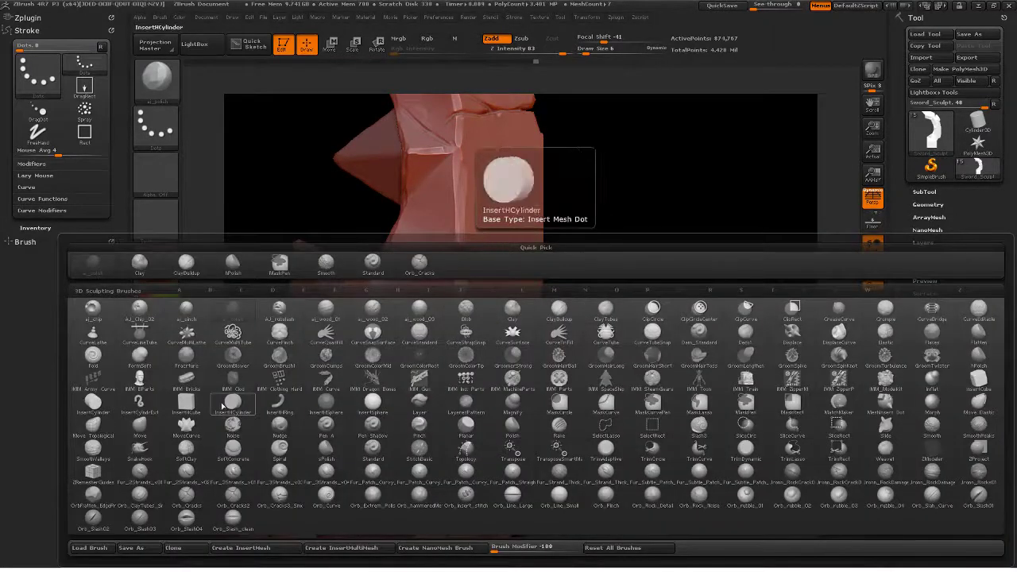
pyautogui.click(233, 404)
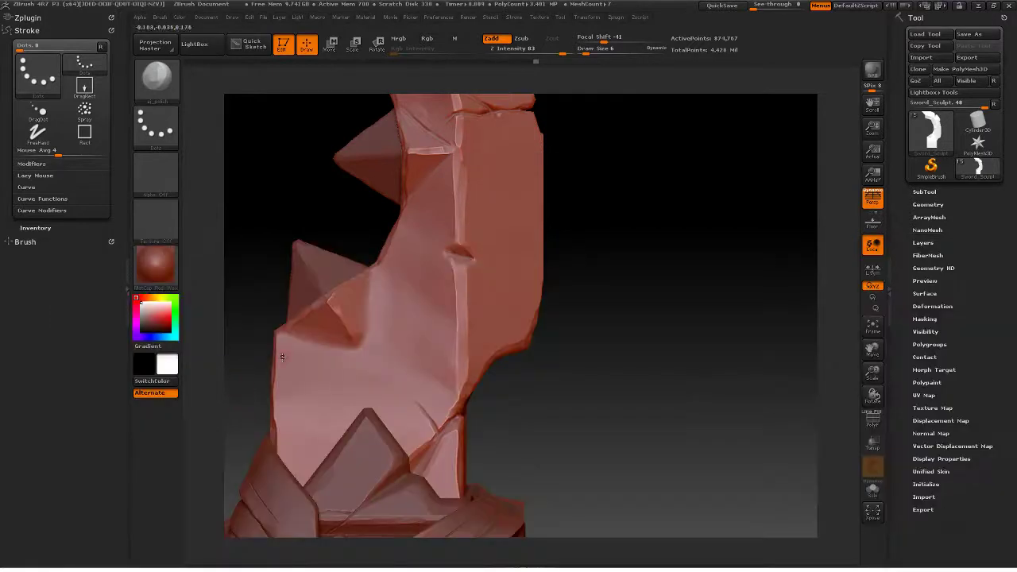
pyautogui.press('b')
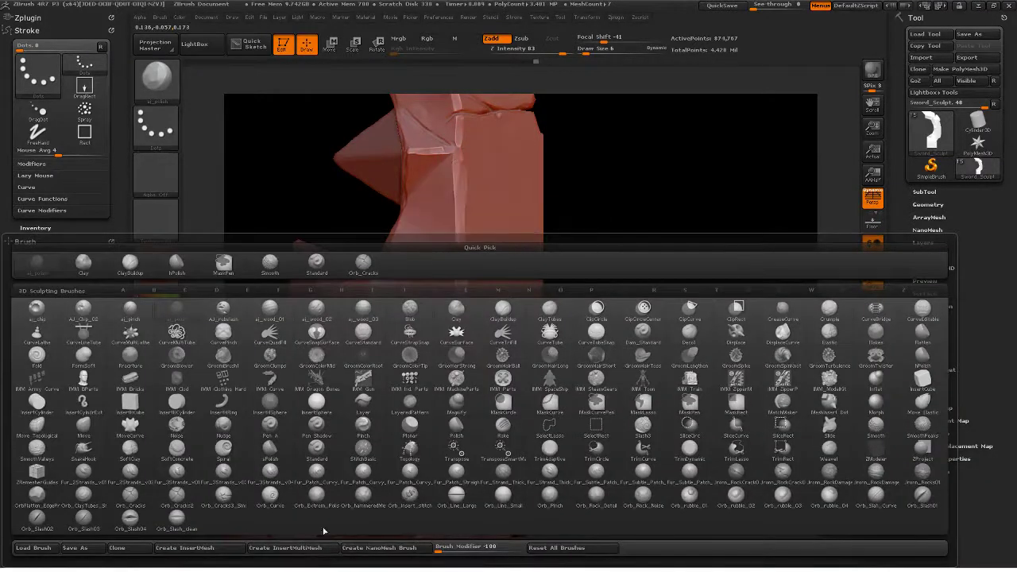
pyautogui.click(134, 500)
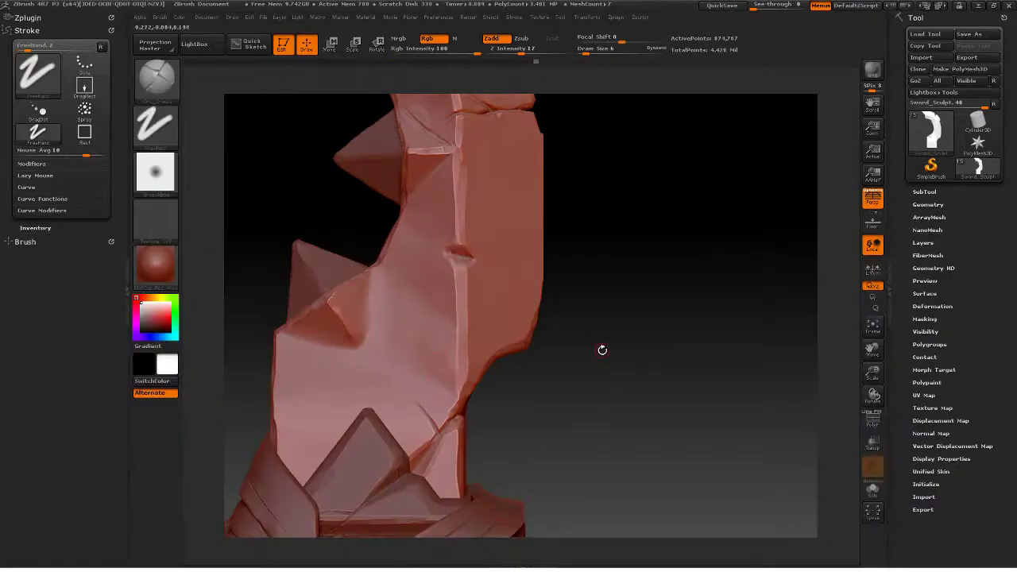
pyautogui.moveTo(602, 347)
pyautogui.mouseDown()
pyautogui.moveTo(625, 341)
pyautogui.moveTo(608, 376)
pyautogui.moveTo(637, 354)
pyautogui.mouseUp()
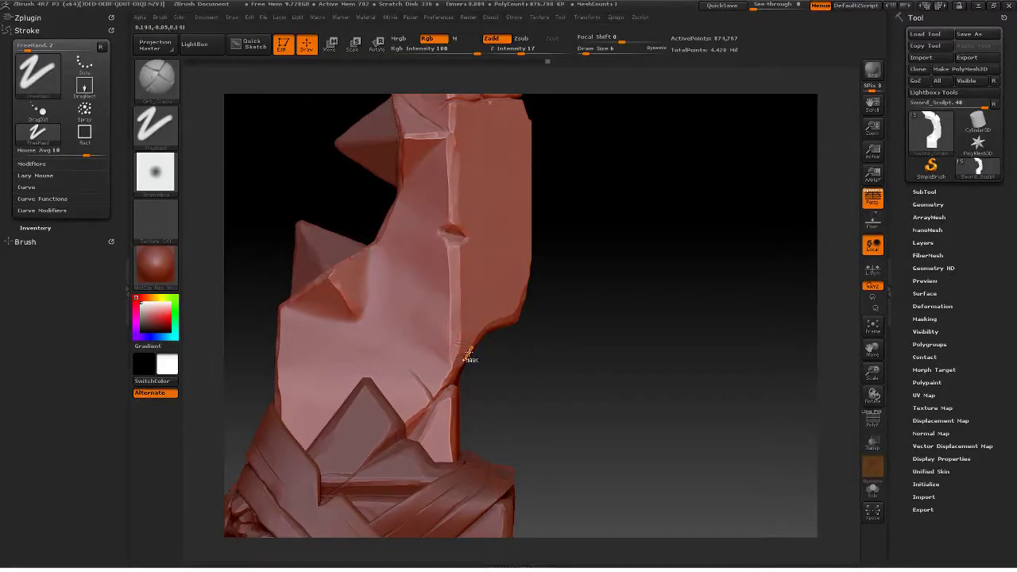
pyautogui.press('ctrl')
pyautogui.moveTo(456, 336)
pyautogui.mouseDown()
pyautogui.moveTo(431, 338)
pyautogui.moveTo(404, 377)
pyautogui.moveTo(424, 350)
pyautogui.mouseUp()
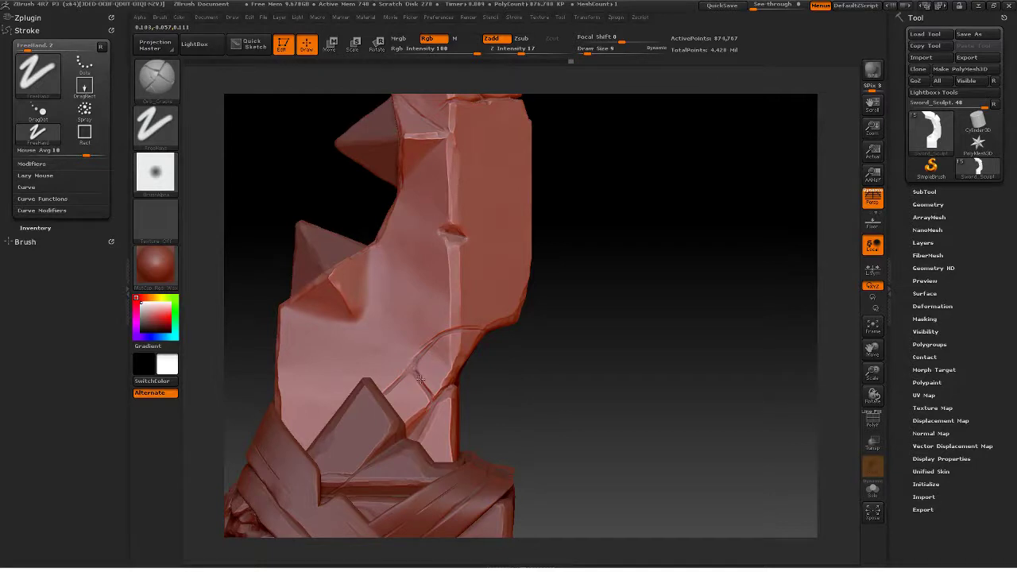
pyautogui.moveTo(419, 379)
pyautogui.mouseDown()
pyautogui.moveTo(424, 352)
pyautogui.moveTo(446, 334)
pyautogui.mouseUp()
pyautogui.moveTo(435, 396); pyautogui.dragTo(426, 390)
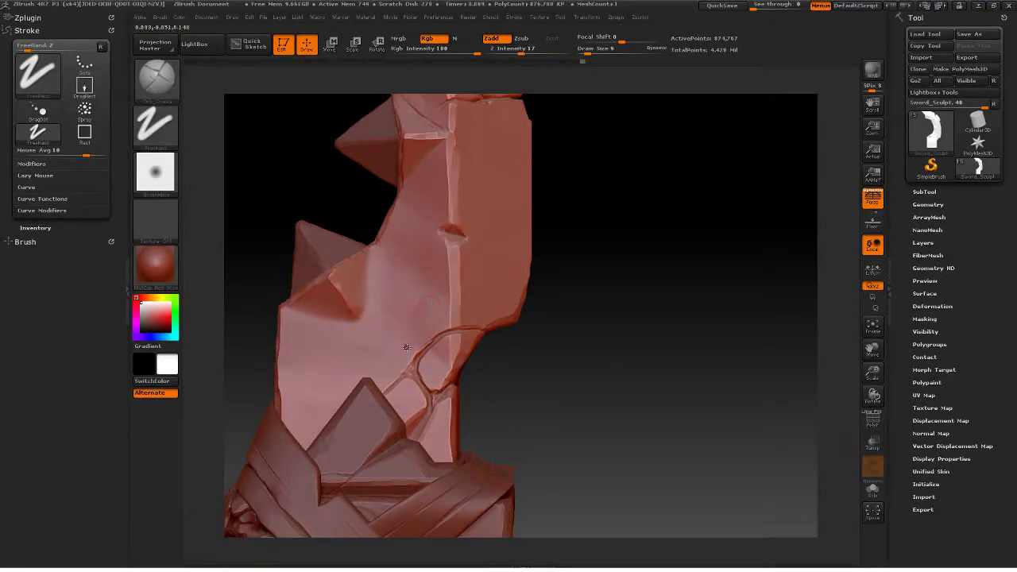
# Step: Polish out the crack branch running from the rounded chunk toward the pointed guard plate with the hPolish brush
pyautogui.press('b')
pyautogui.press('h')
pyautogui.press('p')
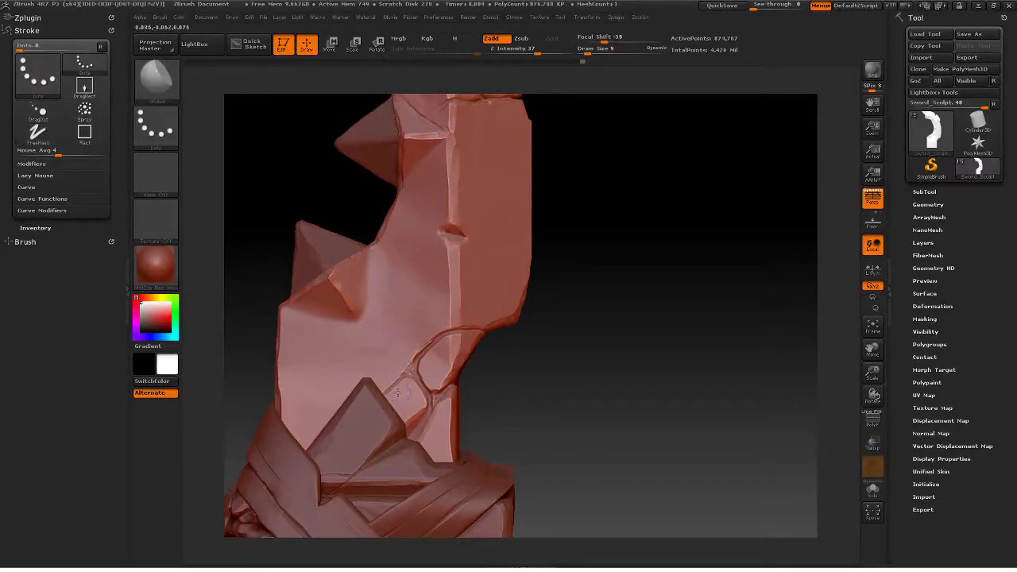
pyautogui.press('b')
pyautogui.press('o')
pyautogui.press('c')
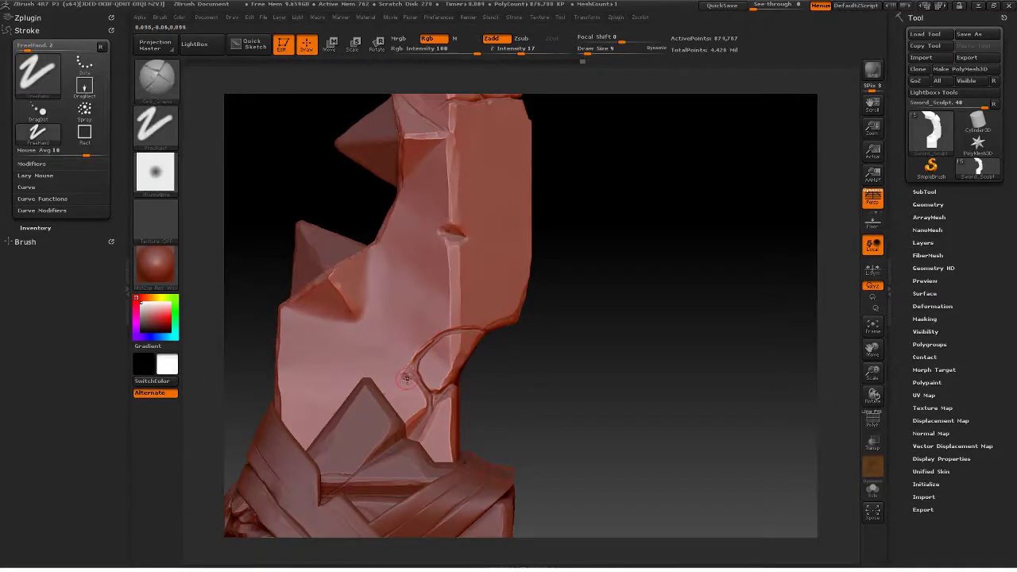
pyautogui.press('b')
pyautogui.press('h')
pyautogui.press('p')
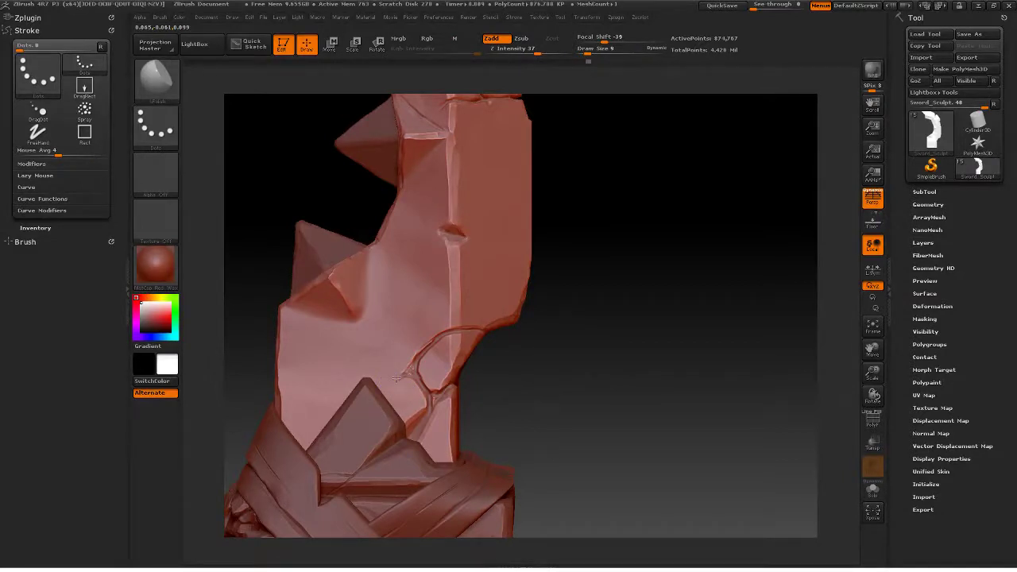
# Step: Carve a short spur off the inner side of the rounded chunk's crack and deepen its upper and lower parts with Orb_Cracks
pyautogui.press('b')
pyautogui.press('o')
pyautogui.press('c')
pyautogui.press('b')
pyautogui.press('h')
pyautogui.press('p')
pyautogui.press('b')
pyautogui.press('o')
pyautogui.press('c')
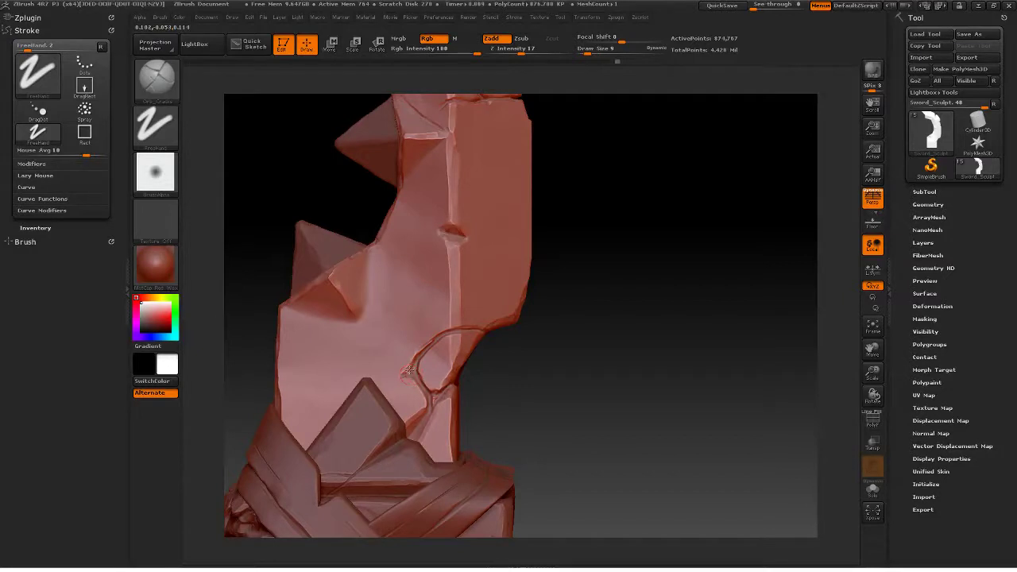
pyautogui.moveTo(409, 372); pyautogui.dragTo(398, 375)
pyautogui.moveTo(428, 418); pyautogui.dragTo(433, 404)
pyautogui.moveTo(480, 332); pyautogui.dragTo(429, 348)
pyautogui.moveTo(563, 357)
pyautogui.mouseDown()
pyautogui.moveTo(539, 347)
pyautogui.moveTo(575, 344)
pyautogui.moveTo(564, 339)
pyautogui.mouseUp()
# Step: Cut slashes with the Orb_Slash01 brush into the crack above the rounded chunk, at the blade's outer edge and the central ridge
pyautogui.press('b')
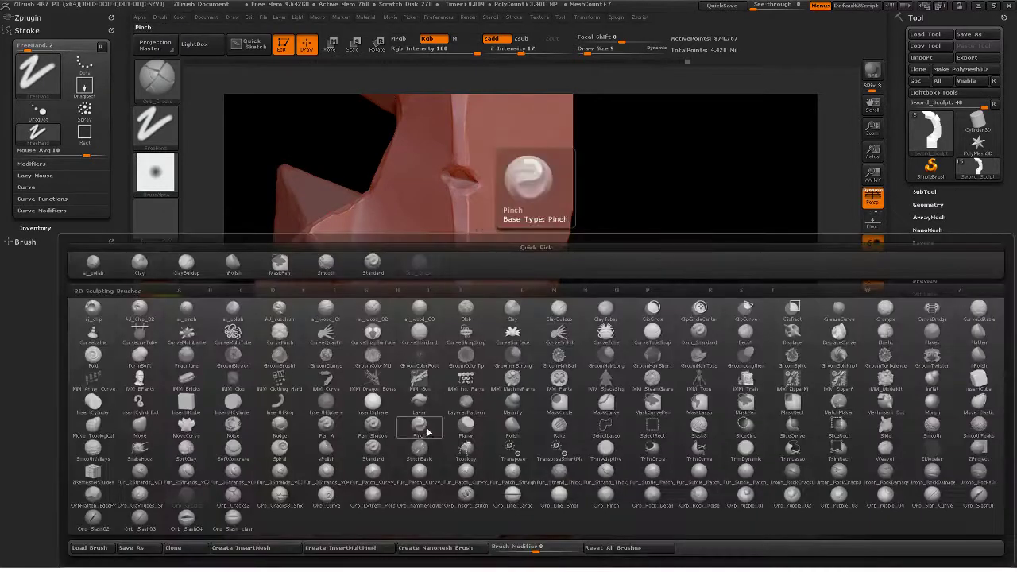
pyautogui.click(966, 501)
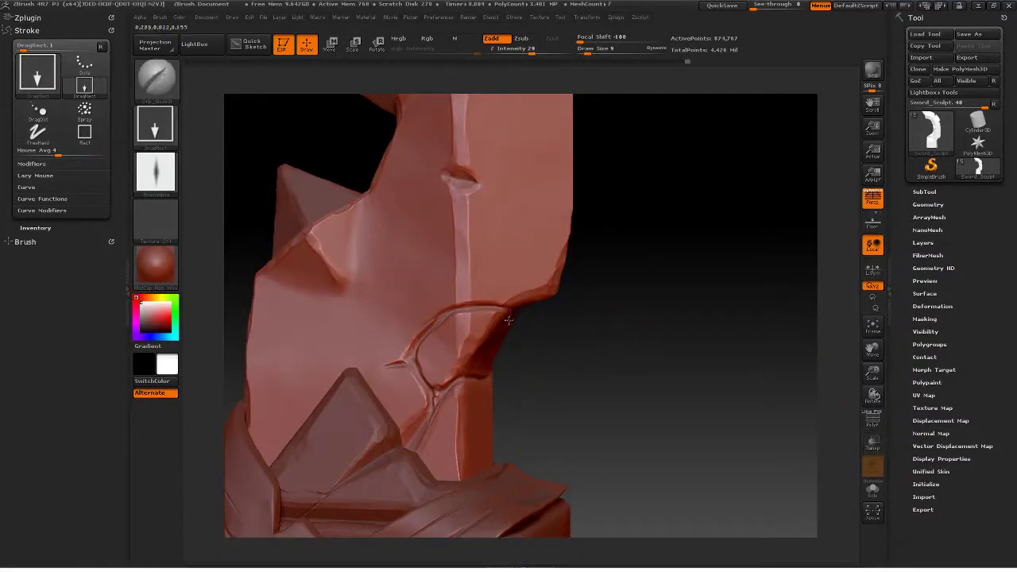
pyautogui.moveTo(508, 320); pyautogui.dragTo(624, 295)
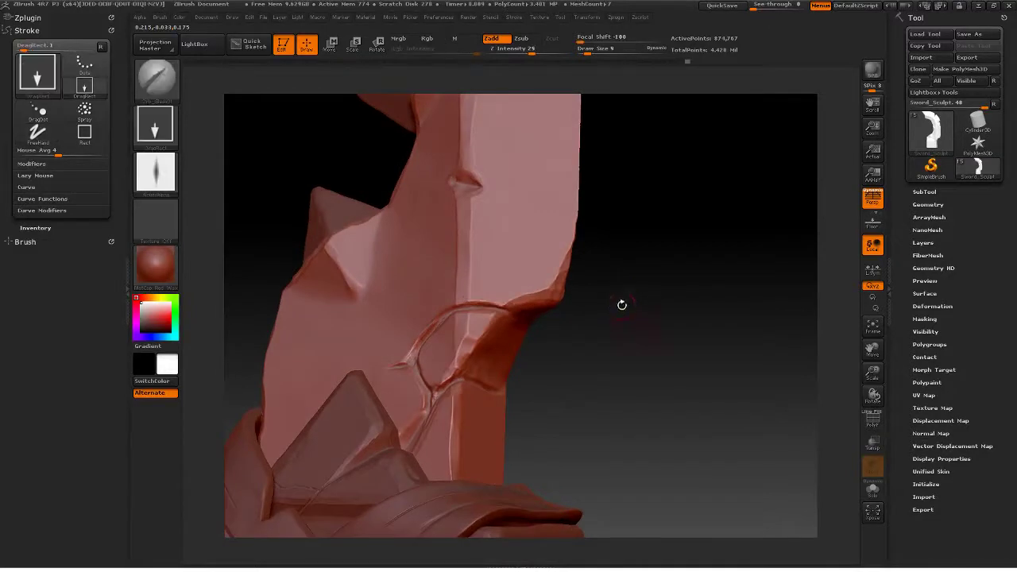
pyautogui.moveTo(619, 332)
pyautogui.mouseDown()
pyautogui.moveTo(638, 352)
pyautogui.moveTo(516, 322)
pyautogui.mouseUp()
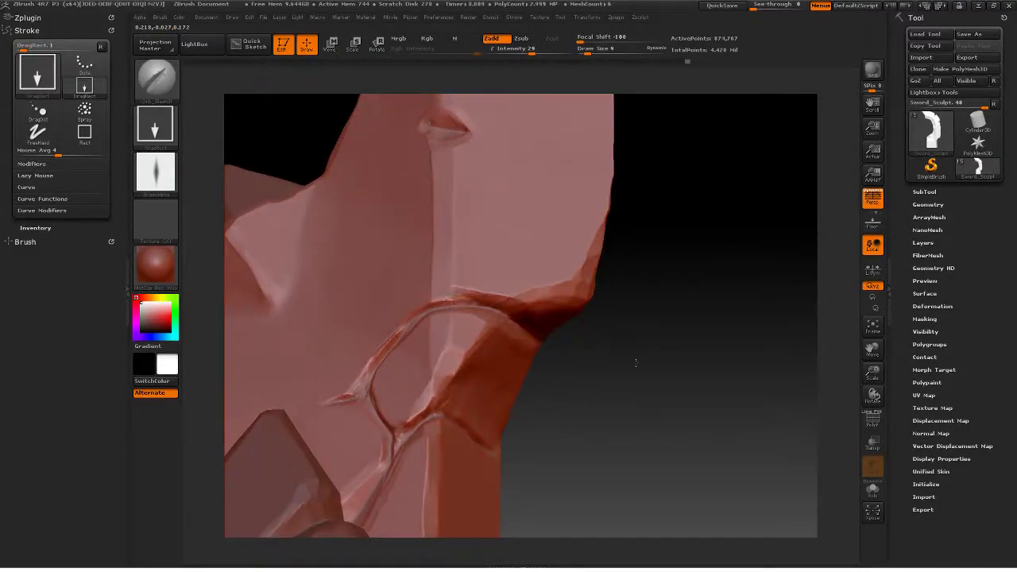
pyautogui.moveTo(701, 320)
pyautogui.mouseDown()
pyautogui.moveTo(691, 334)
pyautogui.moveTo(722, 313)
pyautogui.moveTo(712, 320)
pyautogui.mouseUp()
pyautogui.press('2')
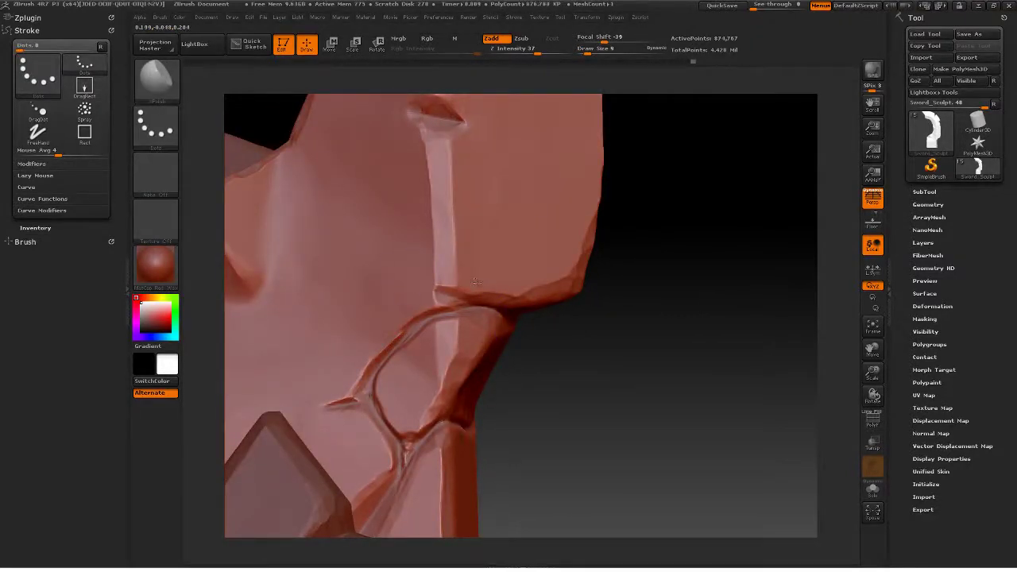
pyautogui.press('3')
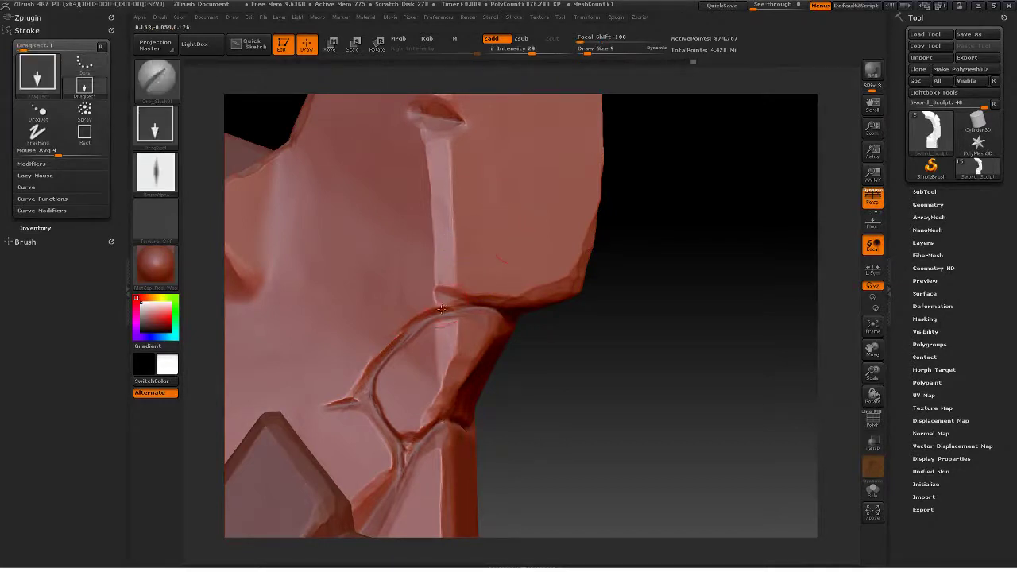
# Step: Polish the crack edges above and along the inner side of the rounded chunk with the aj_polish brush
pyautogui.press('b')
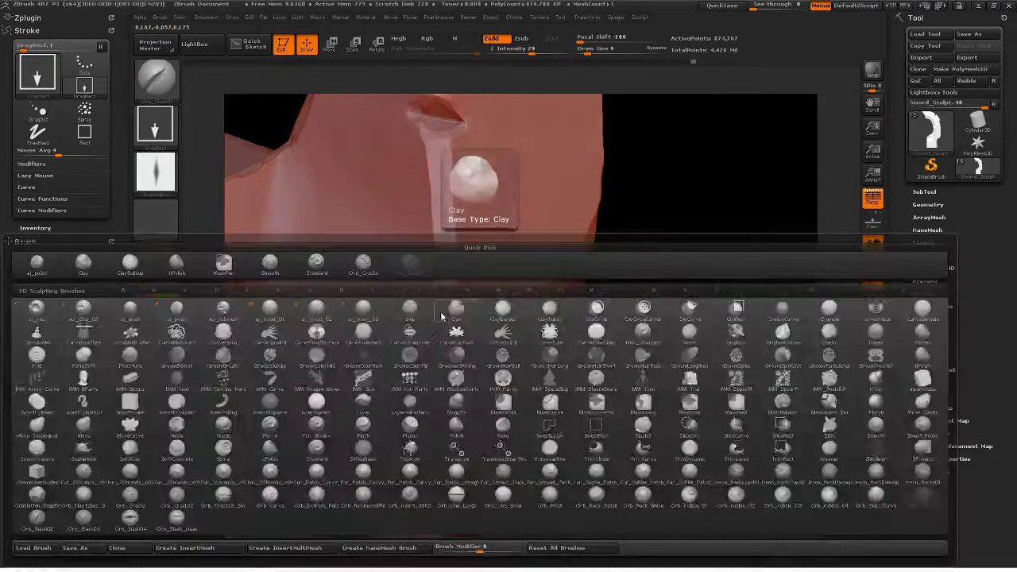
pyautogui.press('h')
pyautogui.press('p')
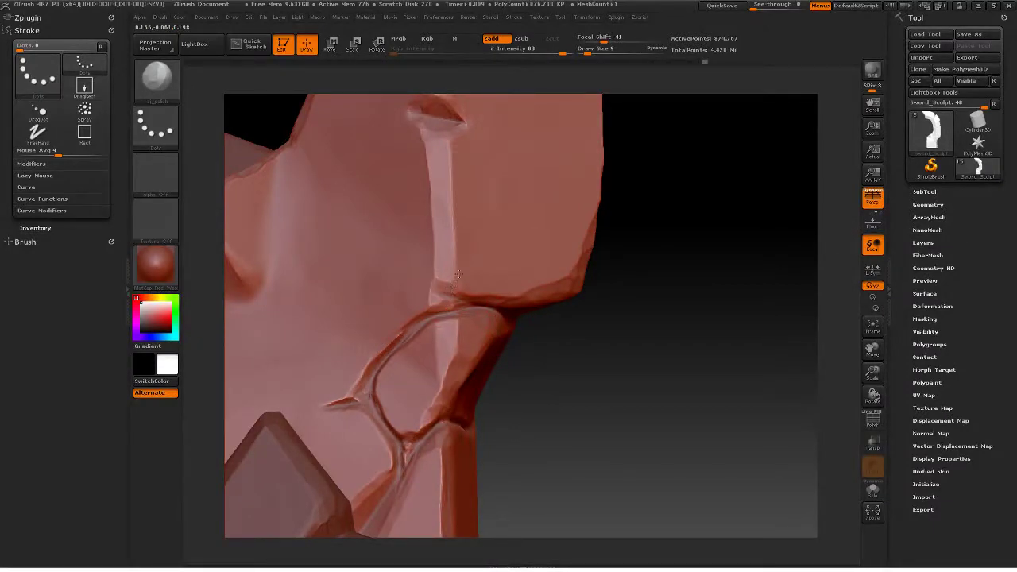
pyautogui.moveTo(439, 278)
pyautogui.mouseDown()
pyautogui.moveTo(334, 401)
pyautogui.moveTo(354, 395)
pyautogui.mouseUp()
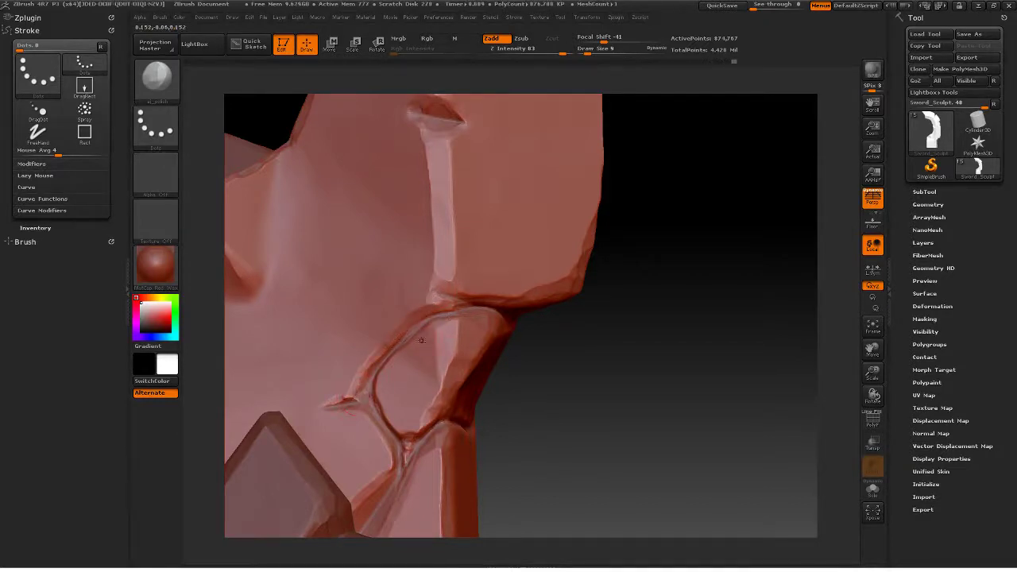
pyautogui.moveTo(596, 337)
pyautogui.mouseDown()
pyautogui.moveTo(609, 358)
pyautogui.moveTo(631, 329)
pyautogui.moveTo(596, 343)
pyautogui.moveTo(587, 339)
pyautogui.moveTo(612, 320)
pyautogui.moveTo(514, 310)
pyautogui.mouseUp()
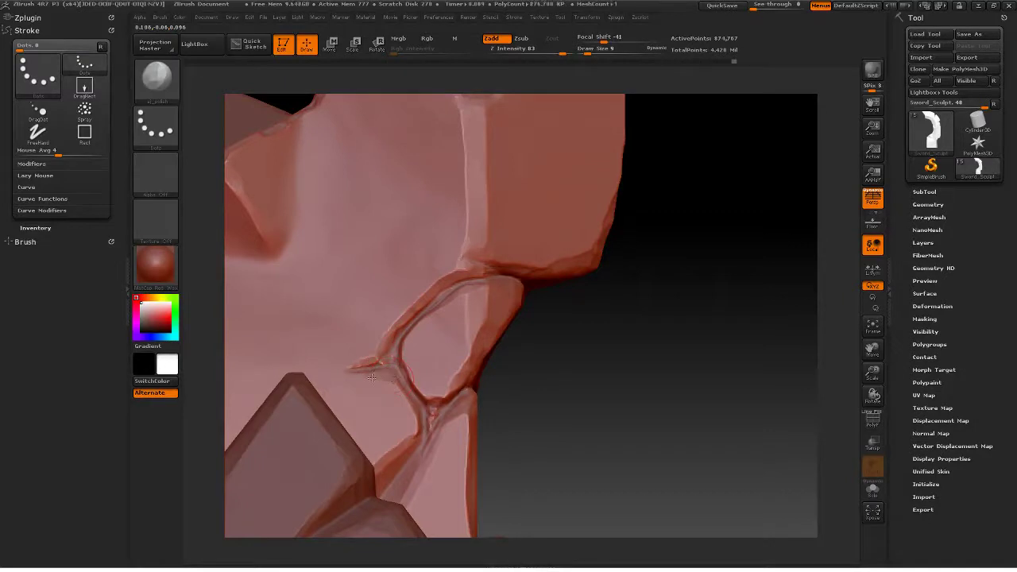
pyautogui.moveTo(422, 420)
pyautogui.mouseDown()
pyautogui.moveTo(419, 427)
pyautogui.moveTo(403, 332)
pyautogui.mouseUp()
# Step: Smooth the crack junction below the rounded chunk and polish the surrounding edges at draw size 5
pyautogui.moveTo(603, 281); pyautogui.dragTo(507, 302)
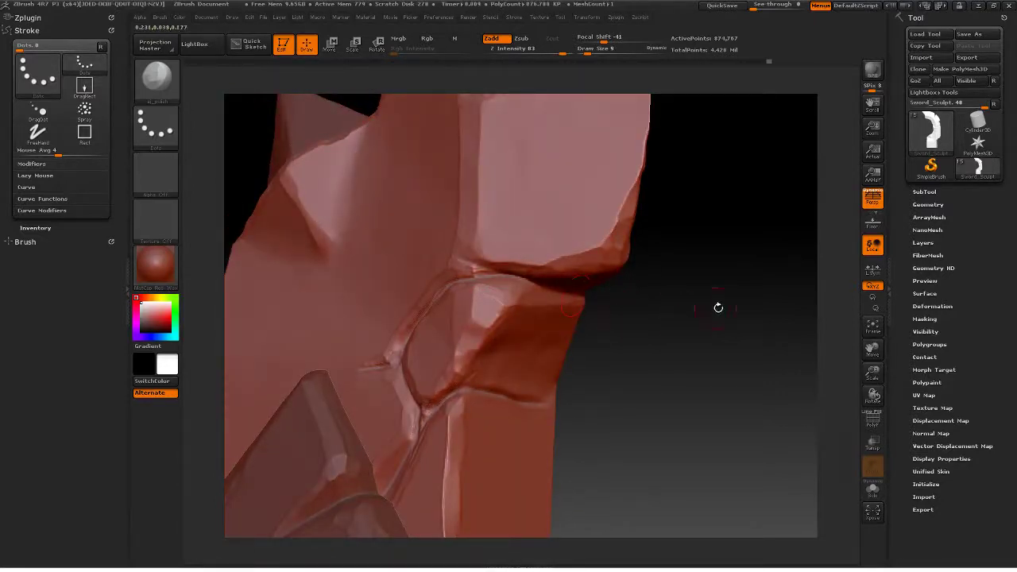
pyautogui.moveTo(713, 329)
pyautogui.mouseDown()
pyautogui.moveTo(668, 341)
pyautogui.moveTo(631, 320)
pyautogui.moveTo(640, 350)
pyautogui.moveTo(665, 295)
pyautogui.moveTo(512, 354)
pyautogui.mouseUp()
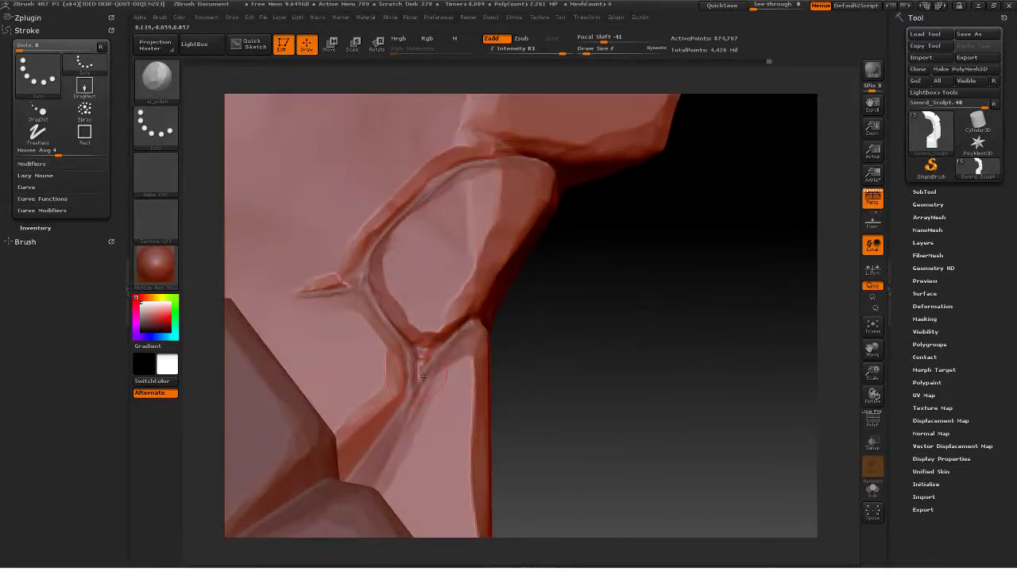
pyautogui.moveTo(419, 371)
pyautogui.keyDown('shift'); pyautogui.mouseDown()
pyautogui.moveTo(418, 353)
pyautogui.moveTo(410, 382)
pyautogui.moveTo(424, 349)
pyautogui.mouseUp(); pyautogui.keyUp('shift')
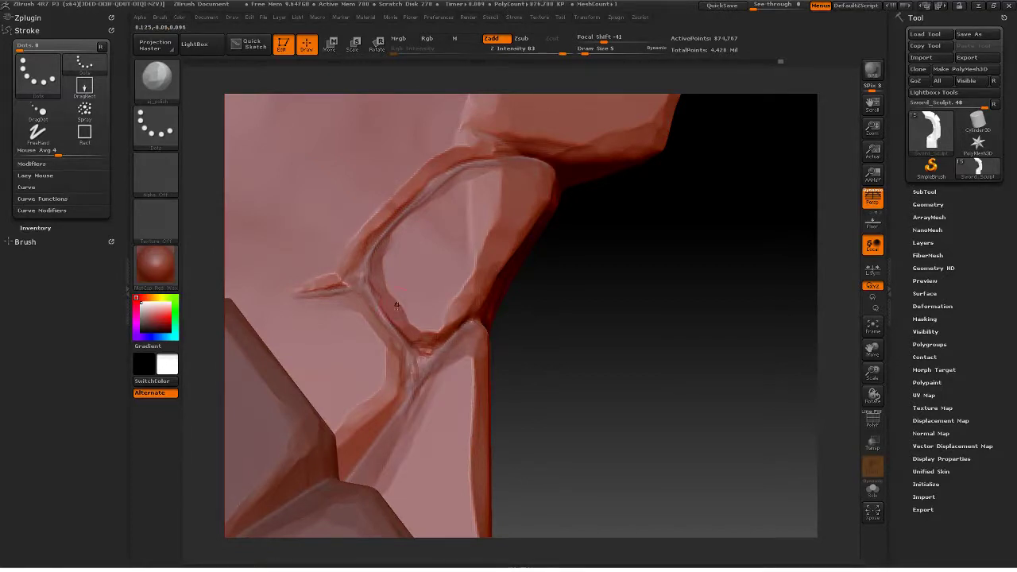
pyautogui.moveTo(608, 287); pyautogui.dragTo(538, 286)
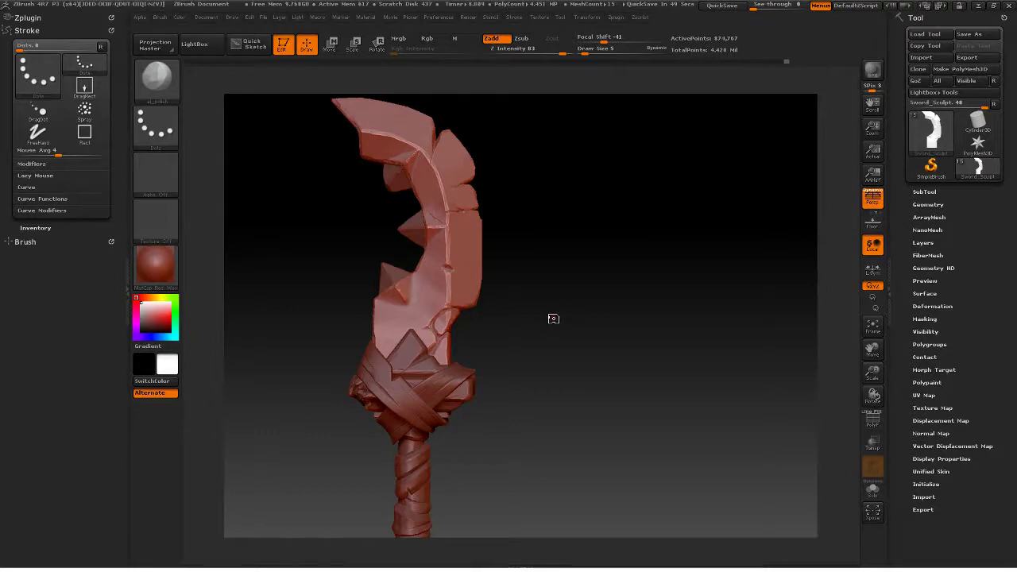
pyautogui.moveTo(526, 323)
pyautogui.mouseDown()
pyautogui.moveTo(522, 333)
pyautogui.moveTo(532, 325)
pyautogui.moveTo(656, 359)
pyautogui.moveTo(637, 319)
pyautogui.moveTo(651, 325)
pyautogui.moveTo(627, 356)
pyautogui.moveTo(592, 350)
pyautogui.mouseUp()
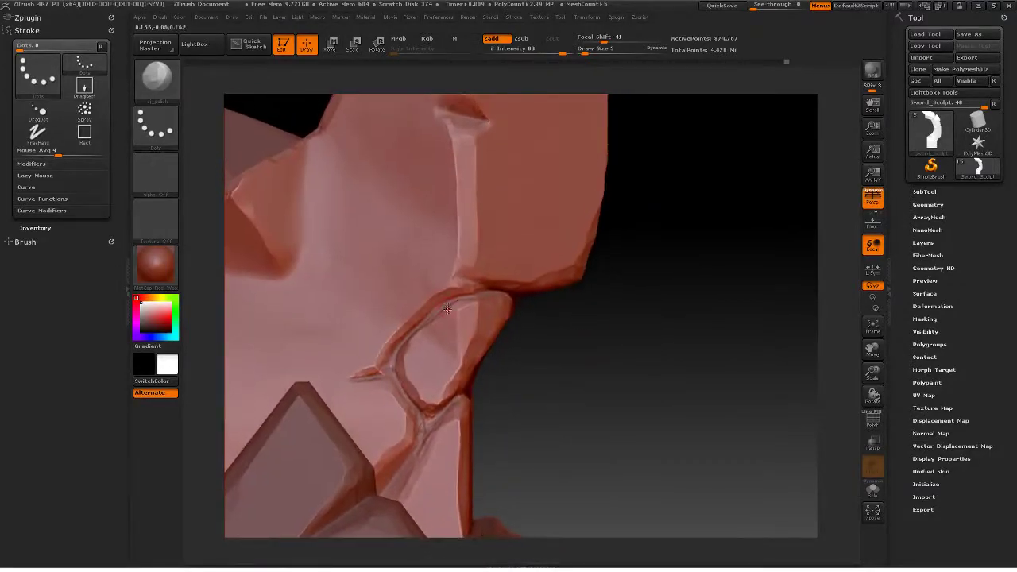
# Step: Sharpen the cracks around the rounded chunk and lengthen the inner spur to a fine point with Orb_Cracks at draw size 5
pyautogui.press('b')
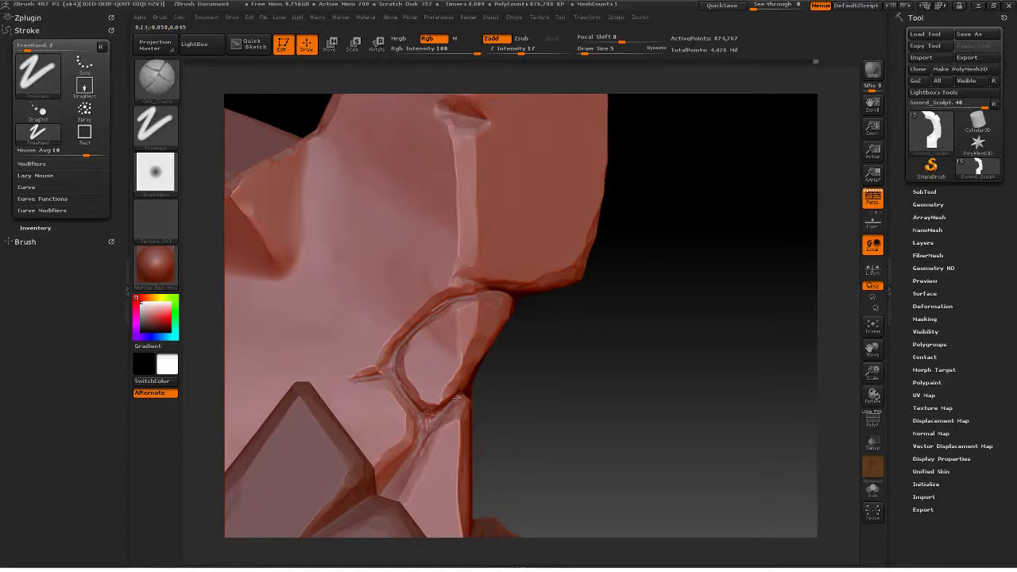
pyautogui.moveTo(556, 368); pyautogui.dragTo(474, 401)
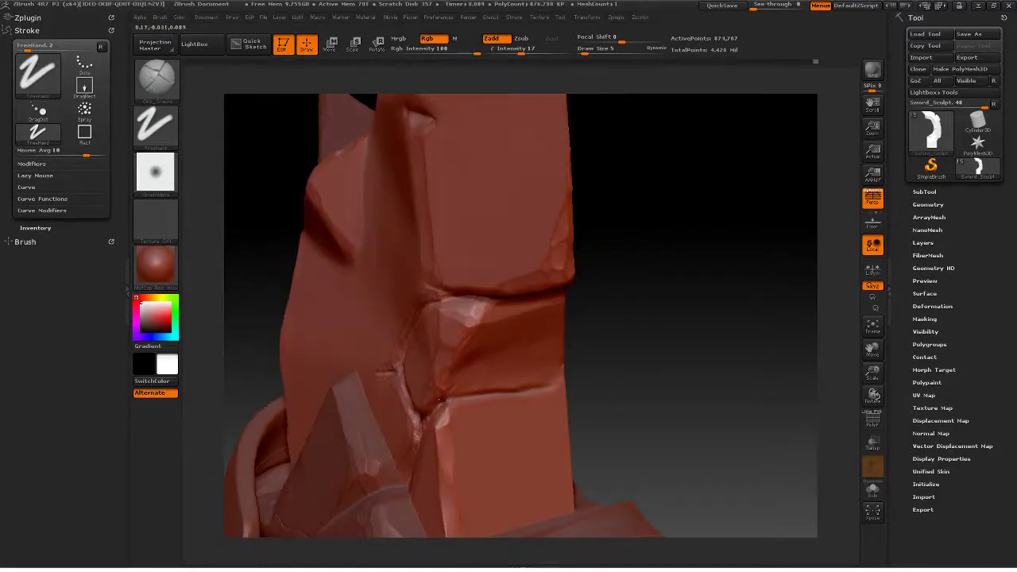
pyautogui.moveTo(633, 325)
pyautogui.mouseDown()
pyautogui.moveTo(656, 304)
pyautogui.moveTo(638, 325)
pyautogui.mouseUp()
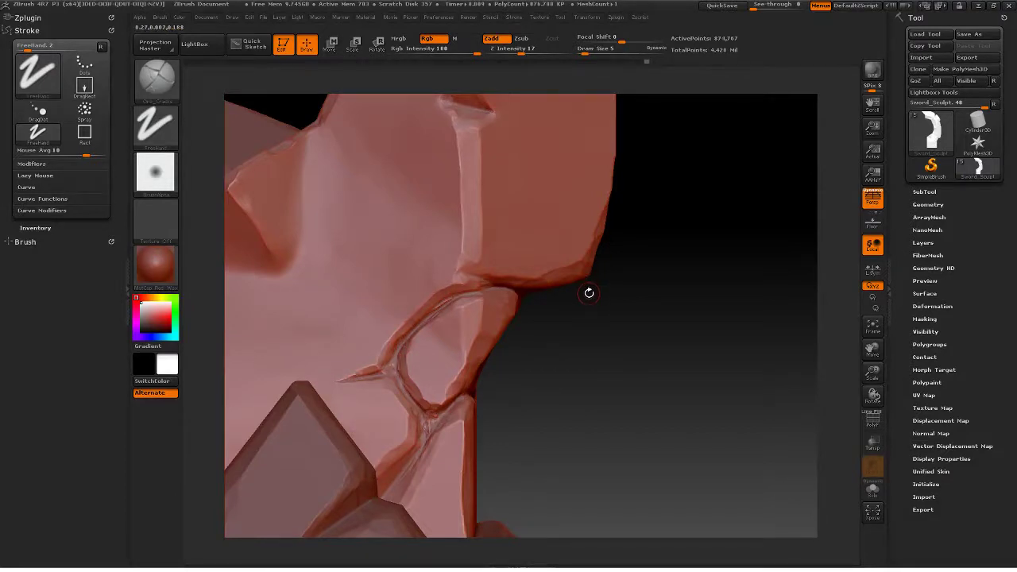
pyautogui.moveTo(638, 363); pyautogui.dragTo(611, 382)
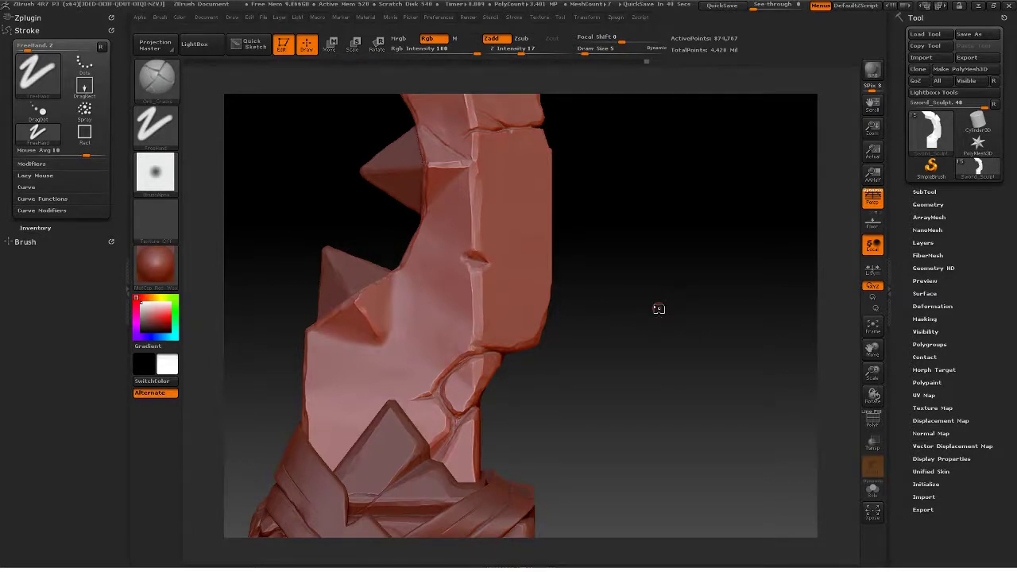
pyautogui.moveTo(565, 359)
pyautogui.keyDown('alt'); pyautogui.mouseDown()
pyautogui.moveTo(605, 366)
pyautogui.moveTo(606, 345)
pyautogui.moveTo(625, 371)
pyautogui.moveTo(597, 332)
pyautogui.moveTo(640, 373)
pyautogui.moveTo(673, 356)
pyautogui.moveTo(622, 354)
pyautogui.mouseUp(); pyautogui.keyUp('alt')
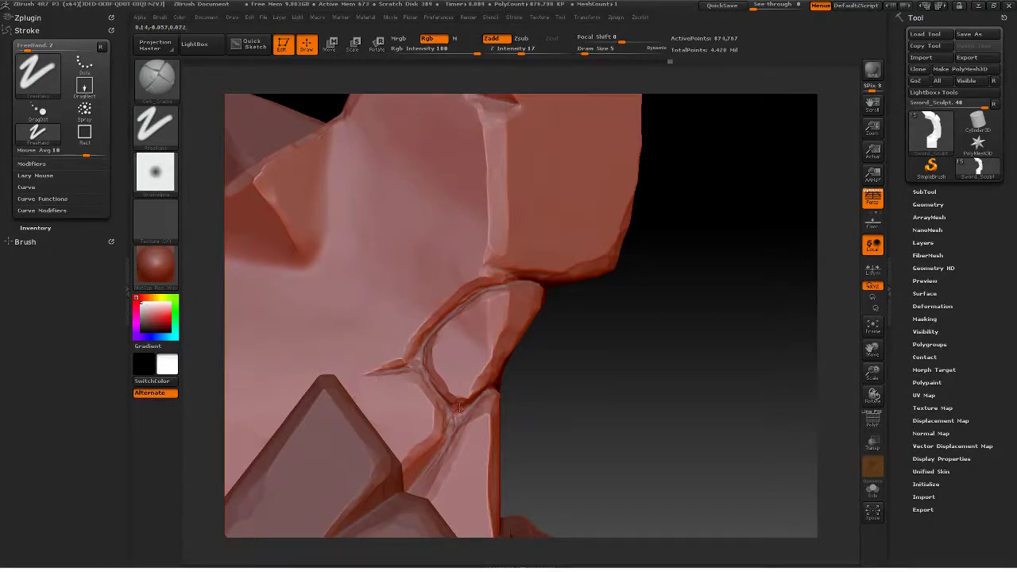
pyautogui.moveTo(649, 350)
pyautogui.mouseDown()
pyautogui.moveTo(651, 369)
pyautogui.moveTo(651, 336)
pyautogui.mouseUp()
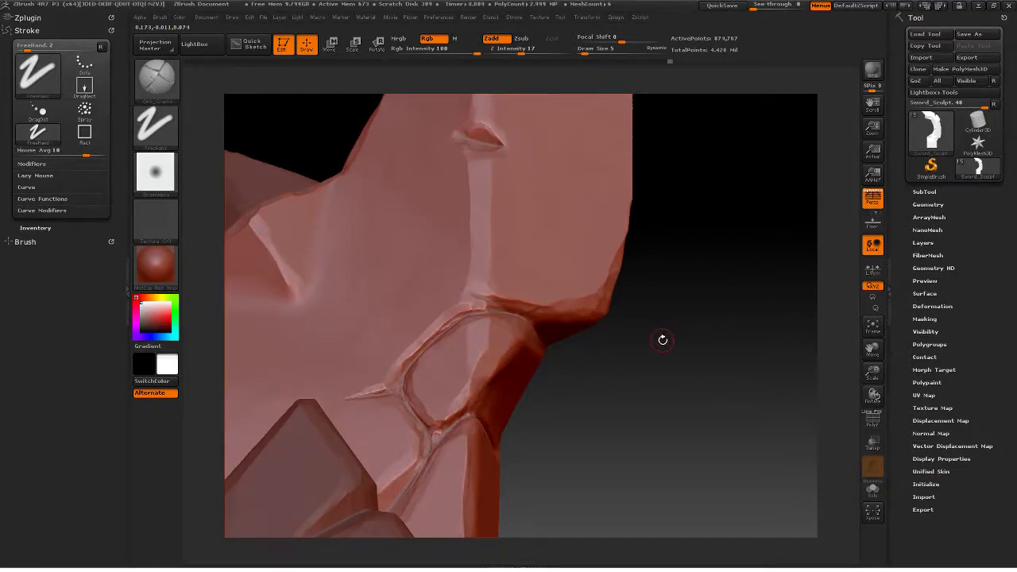
pyautogui.moveTo(642, 377)
pyautogui.mouseDown()
pyautogui.moveTo(656, 402)
pyautogui.moveTo(638, 350)
pyautogui.moveTo(639, 359)
pyautogui.mouseUp()
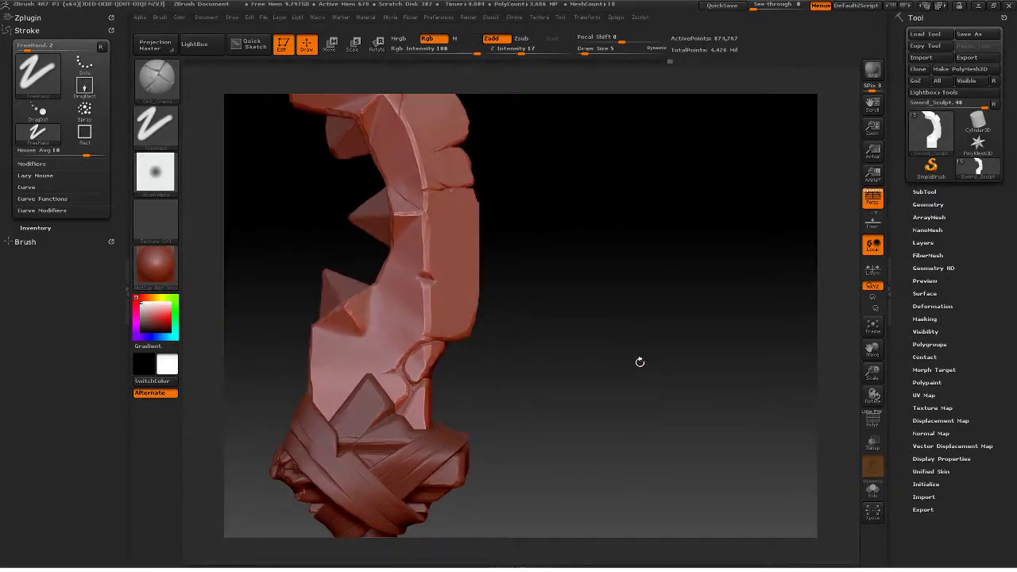
pyautogui.moveTo(628, 360)
pyautogui.mouseDown()
pyautogui.moveTo(611, 355)
pyautogui.moveTo(636, 371)
pyautogui.moveTo(595, 336)
pyautogui.moveTo(599, 309)
pyautogui.mouseUp()
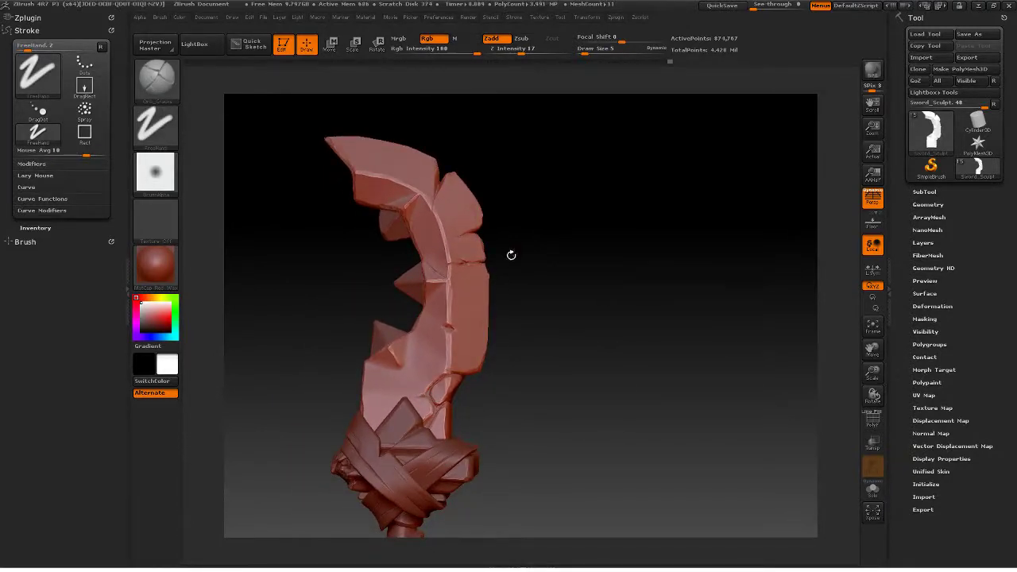
pyautogui.moveTo(597, 315)
pyautogui.mouseDown()
pyautogui.moveTo(624, 302)
pyautogui.moveTo(603, 329)
pyautogui.mouseUp()
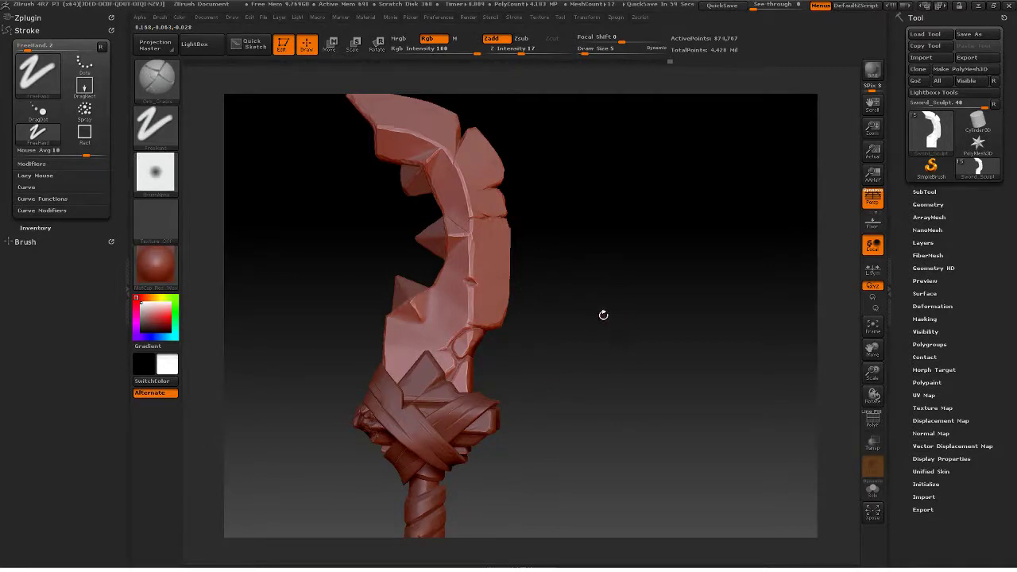
# Step: Carve a thin crack from the notch above the rounded chunk across the central ridge with Orb_Cracks at draw size 5
pyautogui.moveTo(559, 334); pyautogui.dragTo(663, 374)
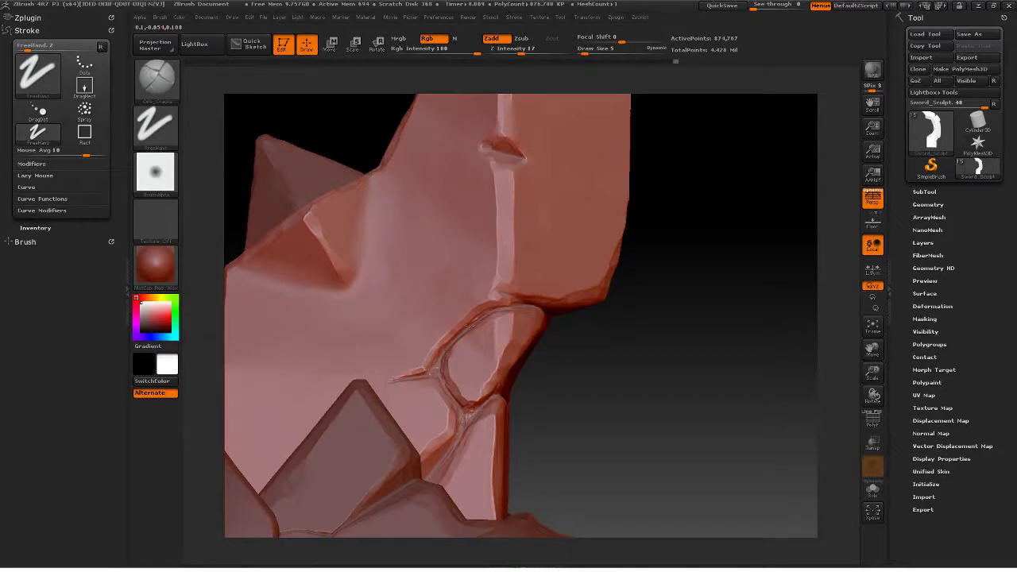
pyautogui.moveTo(501, 295); pyautogui.dragTo(460, 272)
pyautogui.moveTo(695, 366)
pyautogui.mouseDown()
pyautogui.moveTo(664, 347)
pyautogui.moveTo(649, 351)
pyautogui.moveTo(609, 294)
pyautogui.moveTo(617, 327)
pyautogui.moveTo(580, 336)
pyautogui.moveTo(604, 347)
pyautogui.mouseUp()
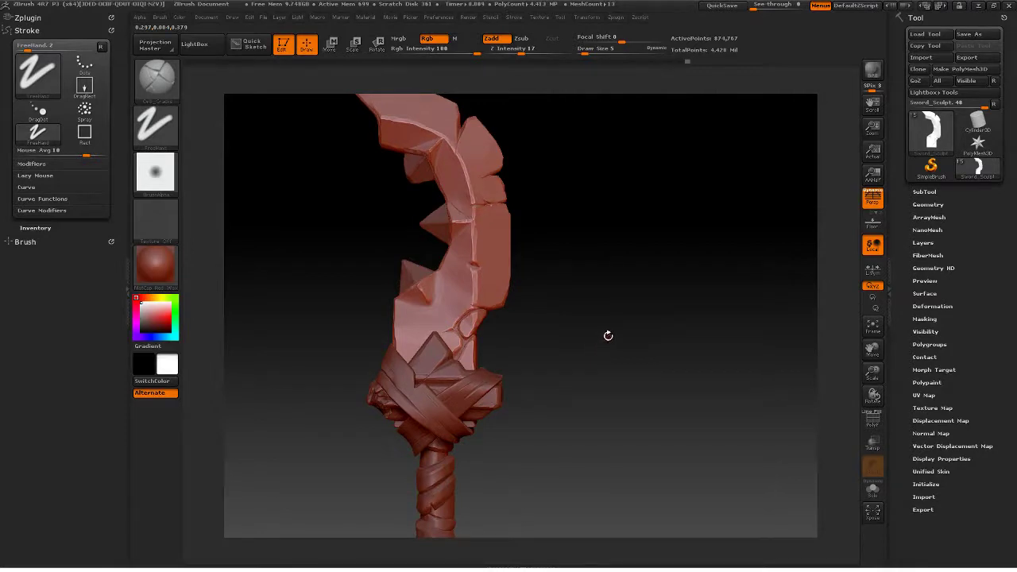
pyautogui.moveTo(576, 338); pyautogui.dragTo(634, 376)
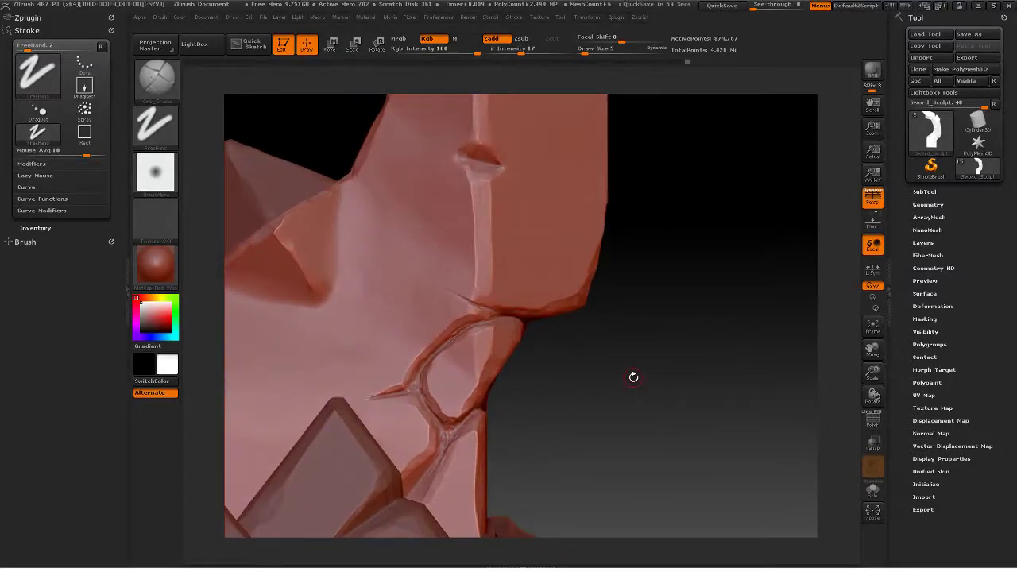
pyautogui.moveTo(533, 362); pyautogui.dragTo(528, 299)
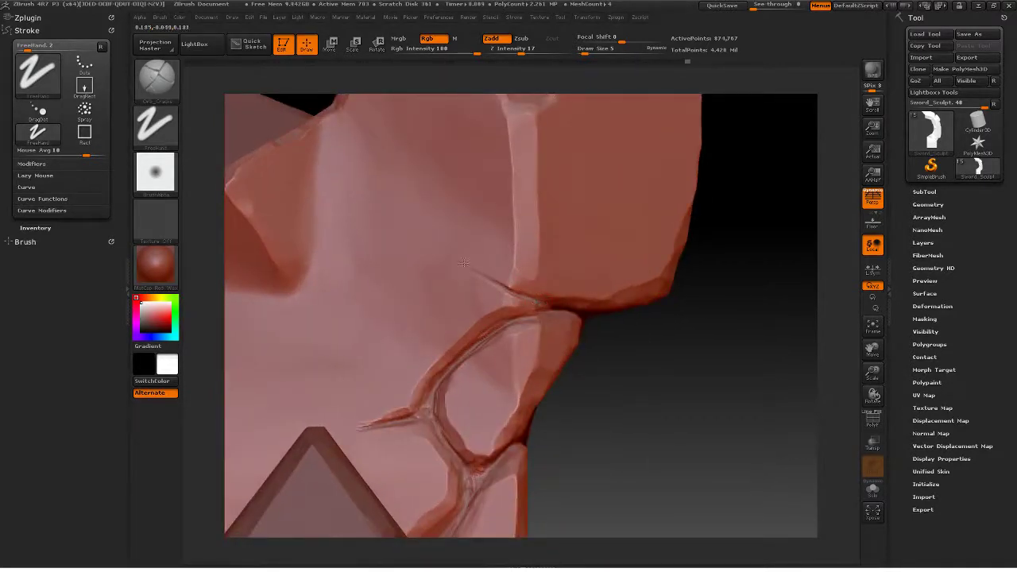
pyautogui.moveTo(681, 375)
pyautogui.mouseDown()
pyautogui.moveTo(620, 330)
pyautogui.moveTo(733, 315)
pyautogui.moveTo(717, 295)
pyautogui.moveTo(730, 302)
pyautogui.moveTo(717, 325)
pyautogui.moveTo(707, 318)
pyautogui.mouseUp()
# Step: Slash the notch edge above the rounded chunk with Orb_Slash01, and polish that edge with aj_polish at draw size 5
pyautogui.press('b')
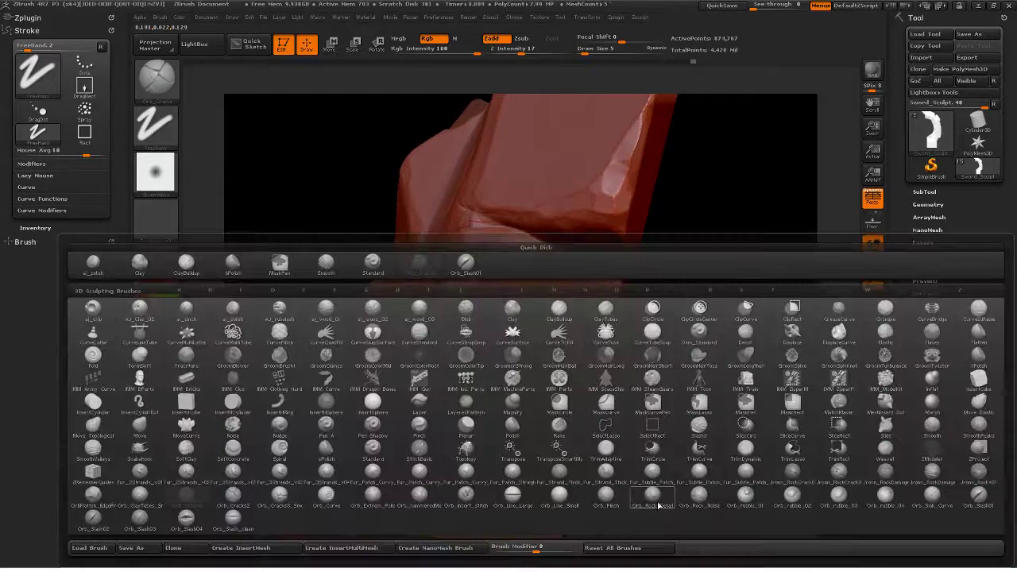
pyautogui.click(978, 479)
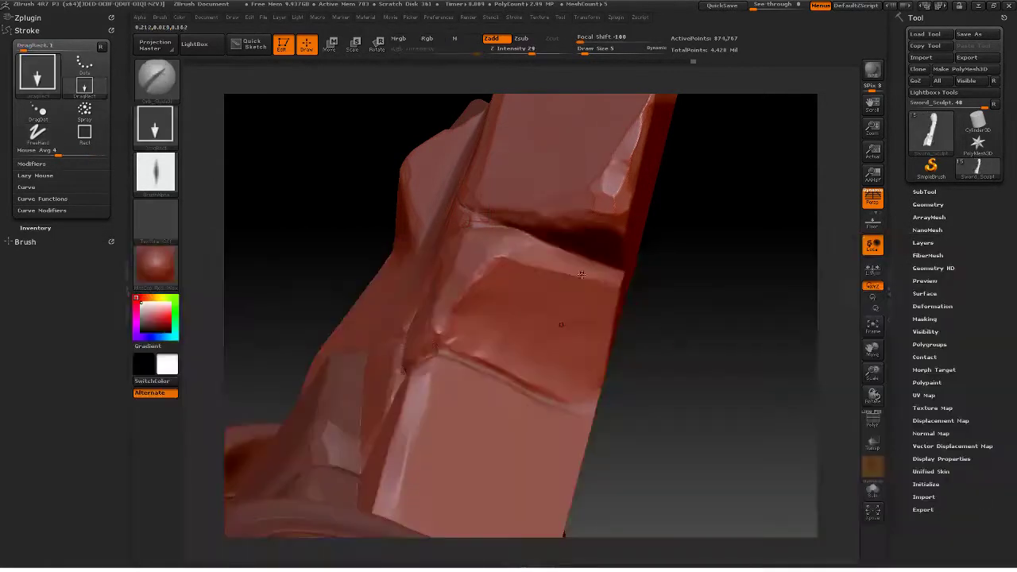
pyautogui.moveTo(753, 343); pyautogui.dragTo(500, 198)
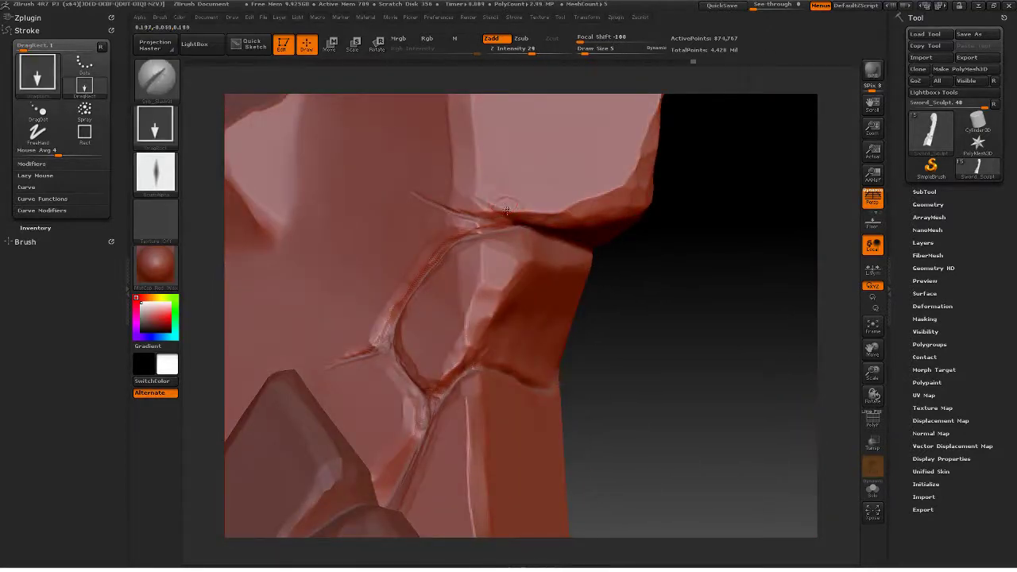
pyautogui.press('b')
pyautogui.press('s')
pyautogui.press('t')
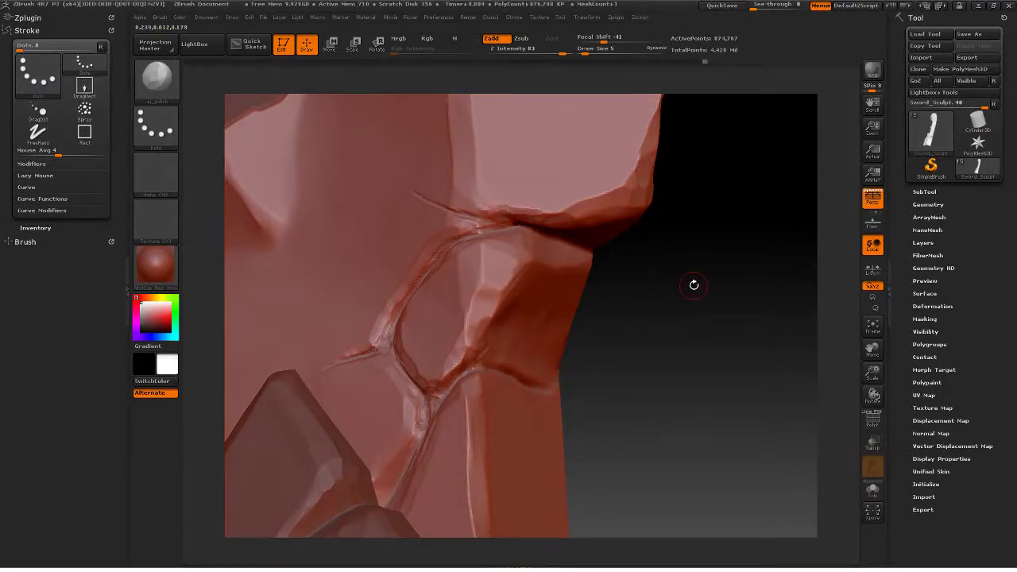
pyautogui.moveTo(693, 284)
pyautogui.mouseDown()
pyautogui.moveTo(676, 310)
pyautogui.moveTo(681, 300)
pyautogui.moveTo(704, 325)
pyautogui.moveTo(624, 212)
pyautogui.moveTo(647, 270)
pyautogui.moveTo(685, 321)
pyautogui.mouseUp()
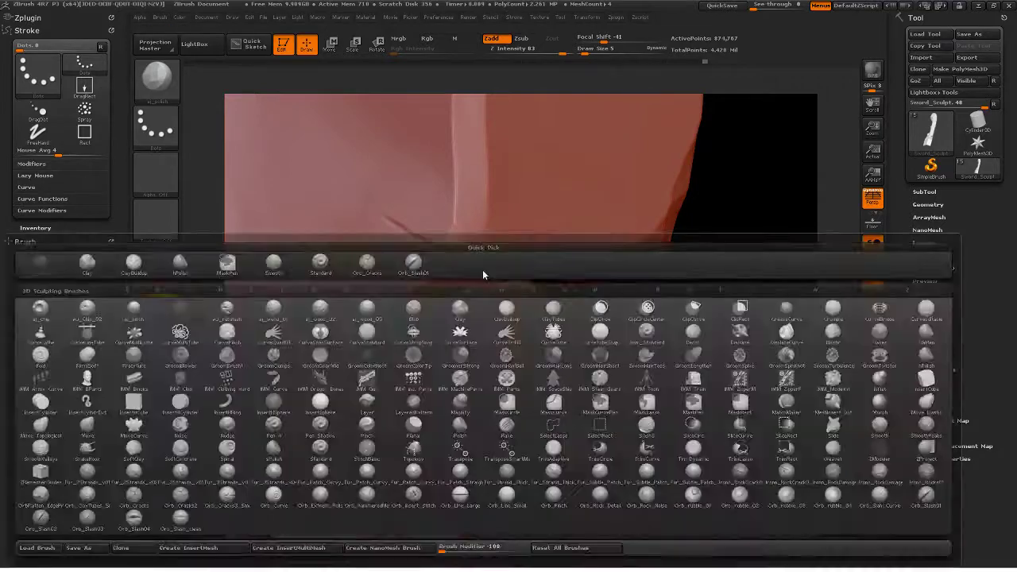
# Step: Recut the thin crack crossing the central ridge above the rounded chunk with Orb_Cracks, undoing the strokes that do not fit
pyautogui.press('b')
pyautogui.press('o')
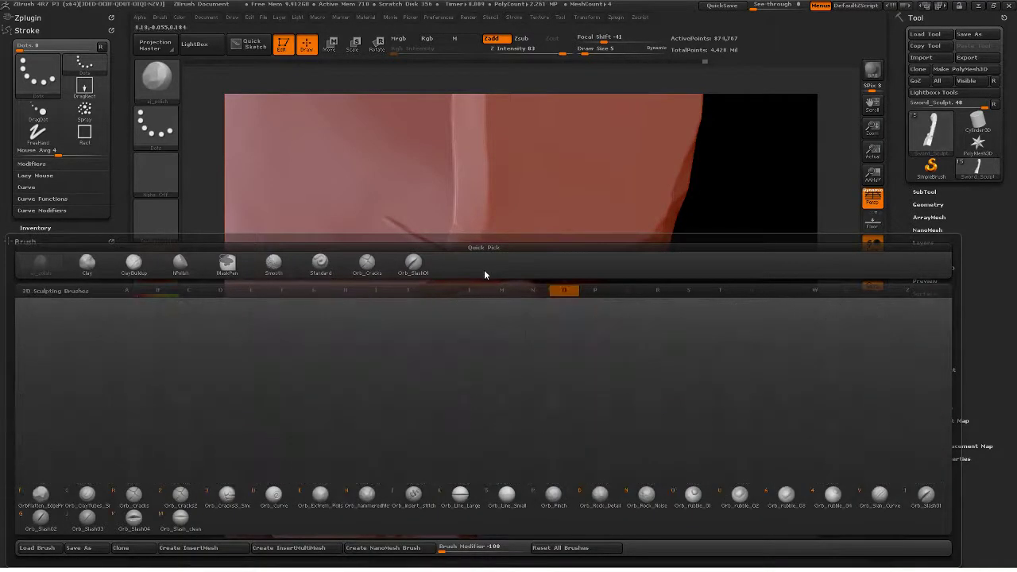
pyautogui.press('r')
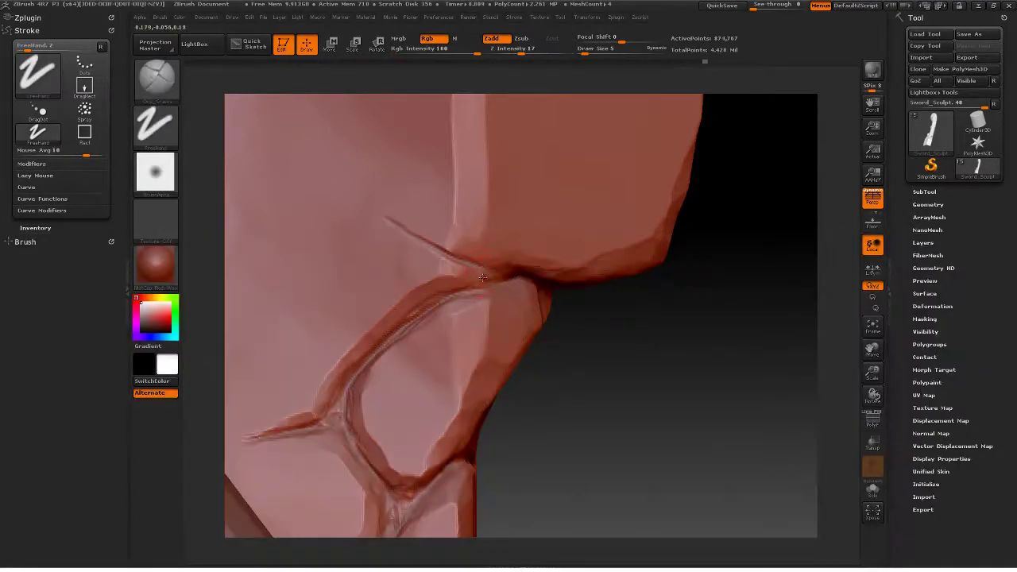
pyautogui.moveTo(484, 271)
pyautogui.mouseDown()
pyautogui.moveTo(436, 240)
pyautogui.moveTo(443, 253)
pyautogui.mouseUp()
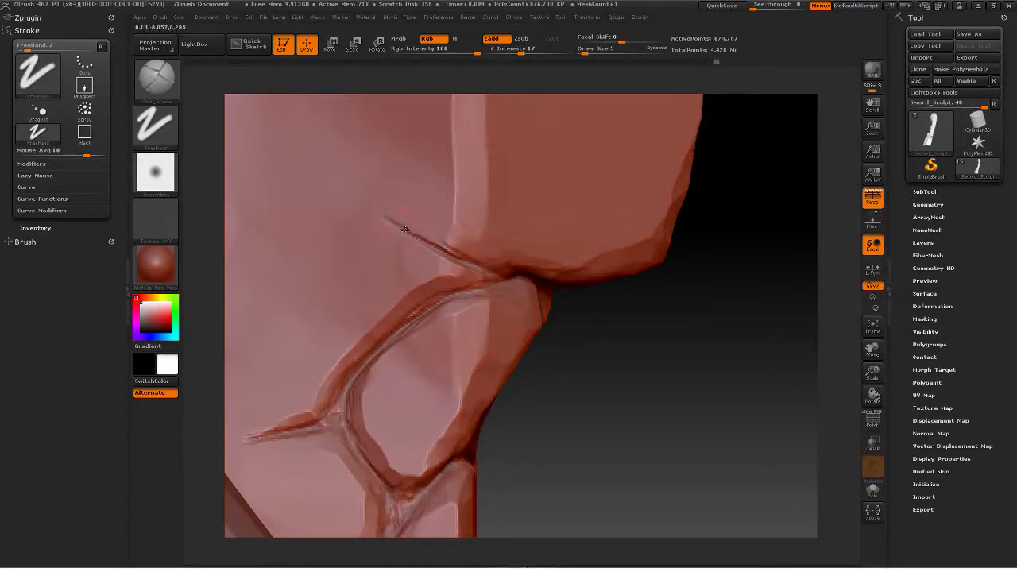
pyautogui.press('ctrl')
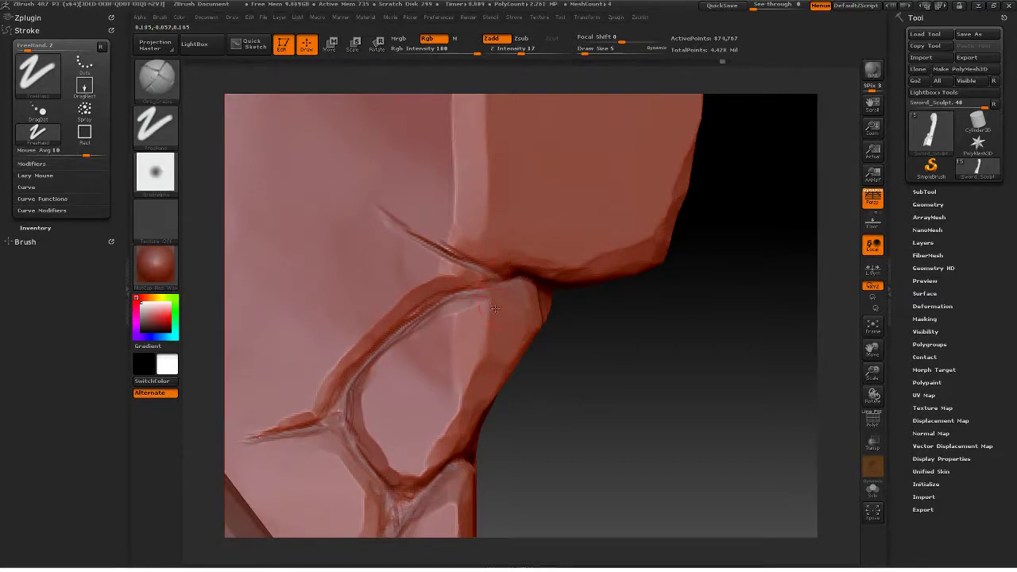
pyautogui.press('ctrl')
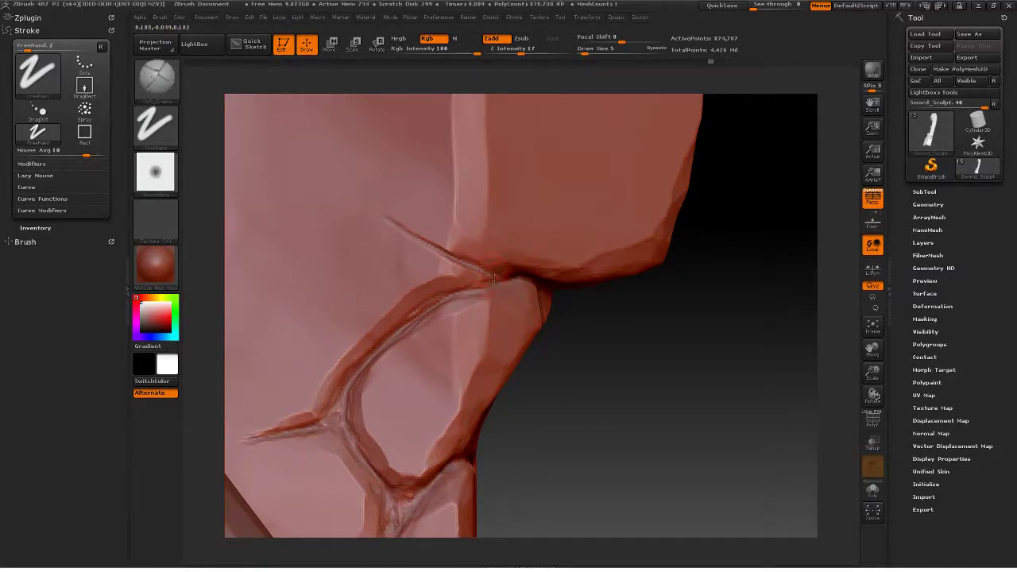
pyautogui.moveTo(418, 239); pyautogui.dragTo(442, 251)
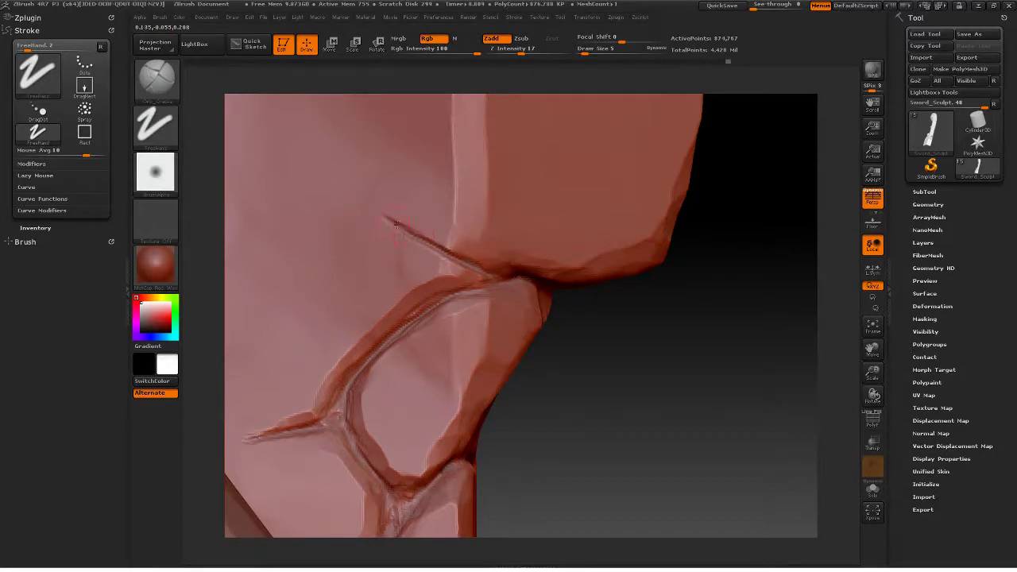
pyautogui.moveTo(676, 301)
pyautogui.mouseDown()
pyautogui.moveTo(596, 247)
pyautogui.moveTo(635, 277)
pyautogui.moveTo(613, 190)
pyautogui.moveTo(625, 294)
pyautogui.moveTo(648, 265)
pyautogui.moveTo(661, 290)
pyautogui.moveTo(668, 270)
pyautogui.moveTo(726, 341)
pyautogui.moveTo(751, 336)
pyautogui.moveTo(726, 263)
pyautogui.moveTo(727, 278)
pyautogui.moveTo(672, 214)
pyautogui.moveTo(724, 279)
pyautogui.moveTo(706, 295)
pyautogui.moveTo(747, 261)
pyautogui.mouseUp()
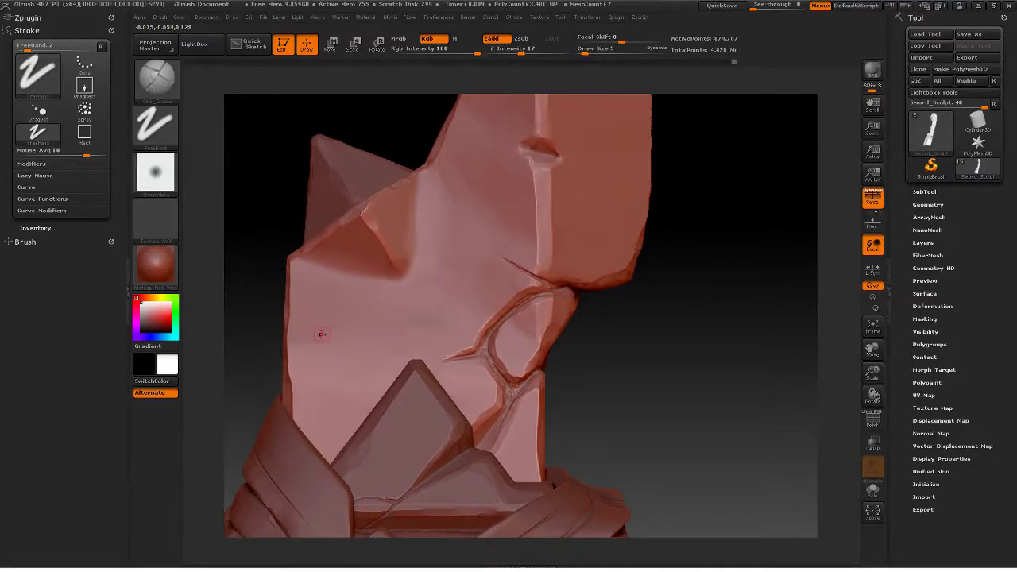
# Step: Examine the blade's notches, spikes and outer blocks from several angles, close up and with the whole sword in view
pyautogui.moveTo(719, 297)
pyautogui.keyDown('alt'); pyautogui.mouseDown()
pyautogui.moveTo(735, 318)
pyautogui.moveTo(699, 268)
pyautogui.moveTo(688, 291)
pyautogui.moveTo(699, 278)
pyautogui.moveTo(680, 217)
pyautogui.mouseUp(); pyautogui.keyUp('alt')
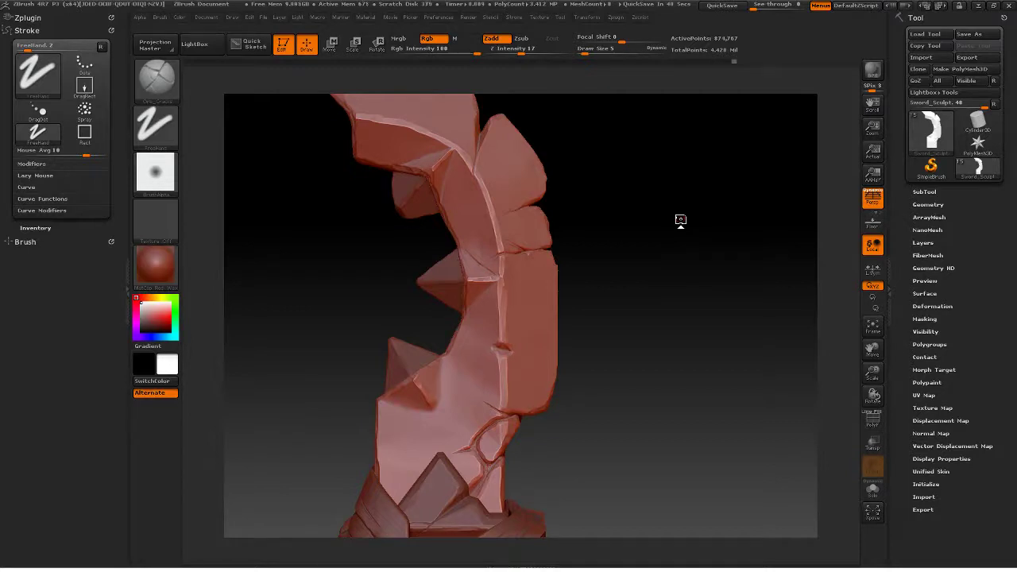
pyautogui.moveTo(642, 252)
pyautogui.mouseDown()
pyautogui.moveTo(660, 262)
pyautogui.moveTo(656, 275)
pyautogui.moveTo(707, 272)
pyautogui.moveTo(700, 297)
pyautogui.moveTo(683, 194)
pyautogui.mouseUp()
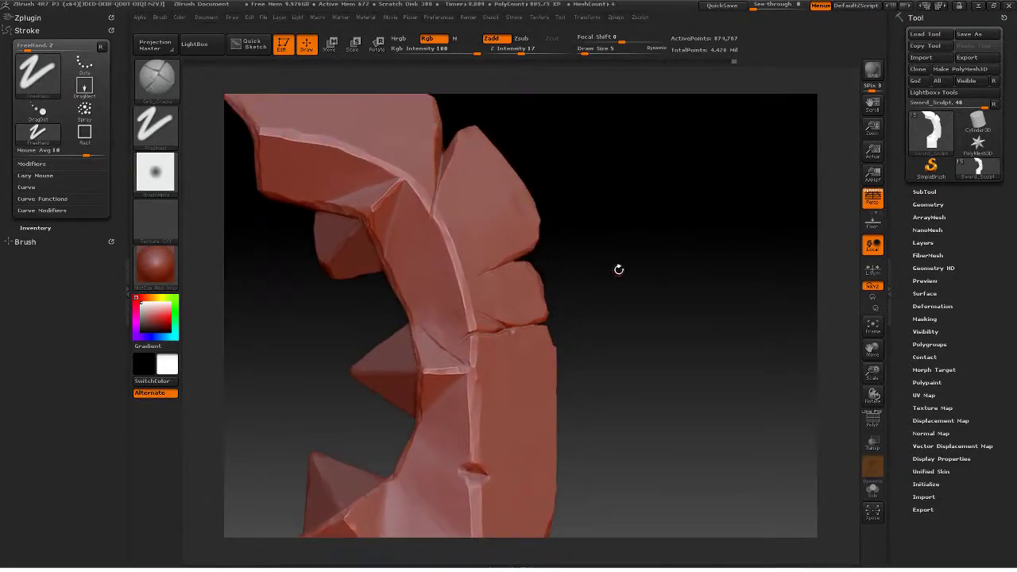
pyautogui.moveTo(618, 270); pyautogui.dragTo(684, 290)
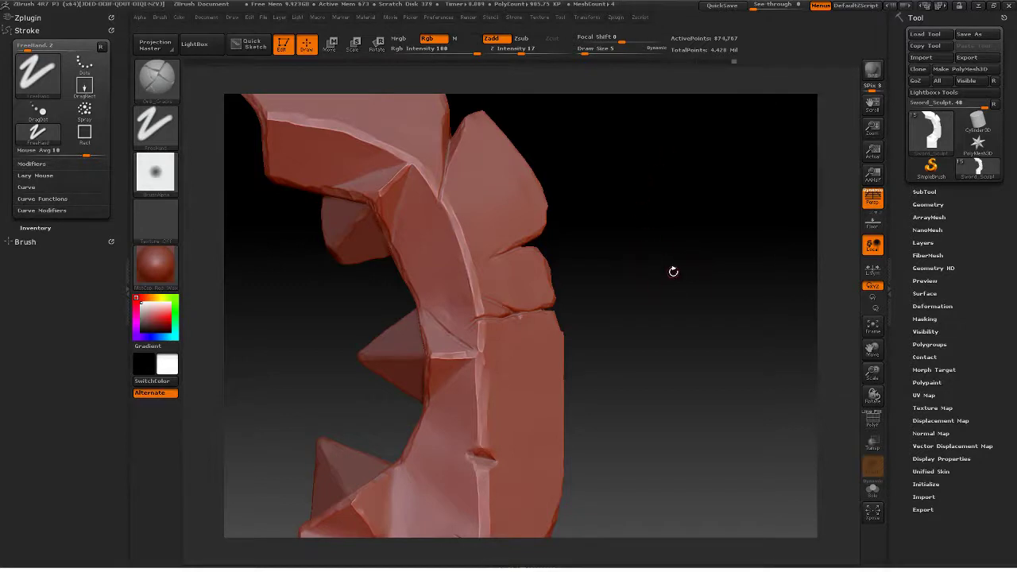
pyautogui.moveTo(672, 272)
pyautogui.mouseDown()
pyautogui.moveTo(676, 249)
pyautogui.moveTo(667, 273)
pyautogui.mouseUp()
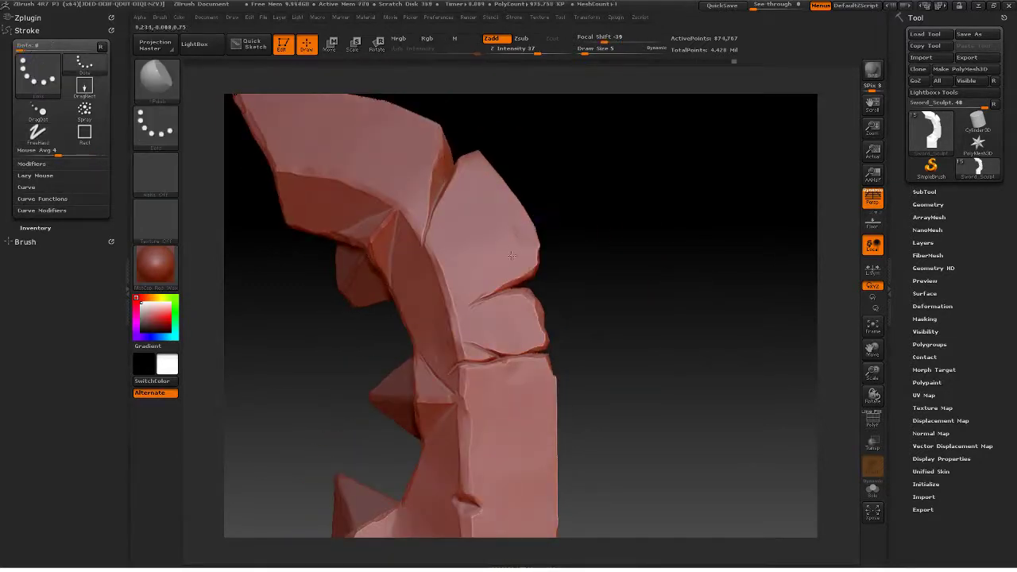
pyautogui.moveTo(634, 237)
pyautogui.mouseDown()
pyautogui.moveTo(651, 255)
pyautogui.moveTo(651, 275)
pyautogui.moveTo(608, 235)
pyautogui.moveTo(608, 220)
pyautogui.moveTo(633, 273)
pyautogui.moveTo(624, 278)
pyautogui.moveTo(586, 248)
pyautogui.mouseUp()
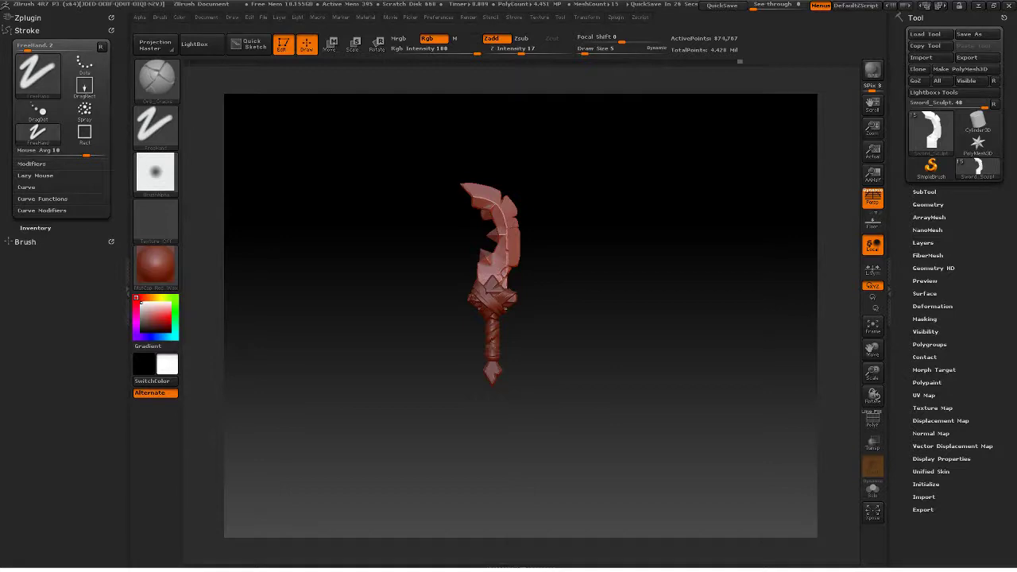
pyautogui.press('space')
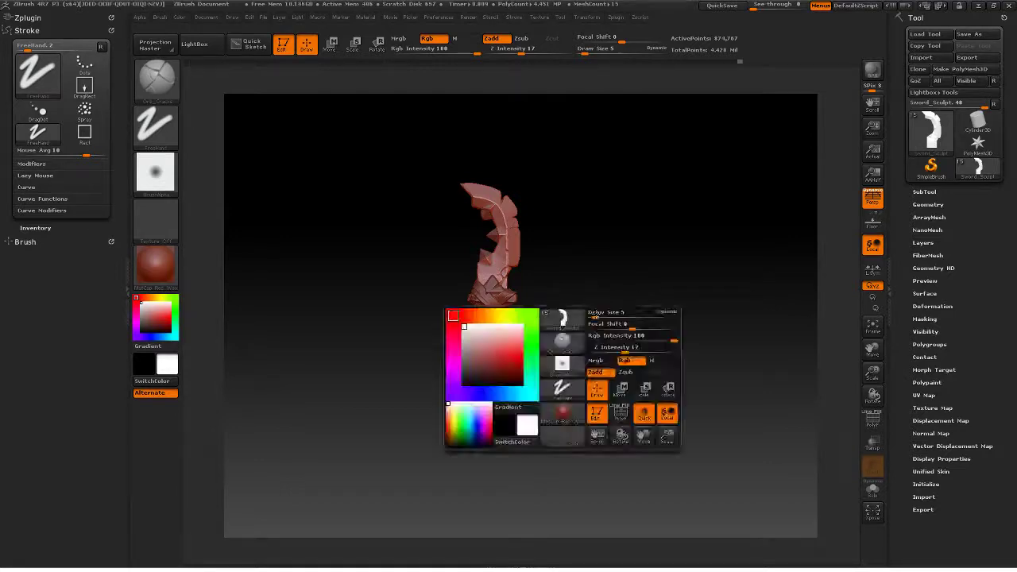
pyautogui.moveTo(592, 299)
pyautogui.keyDown('alt'); pyautogui.mouseDown()
pyautogui.moveTo(667, 357)
pyautogui.moveTo(648, 324)
pyautogui.moveTo(649, 350)
pyautogui.mouseUp(); pyautogui.keyUp('alt')
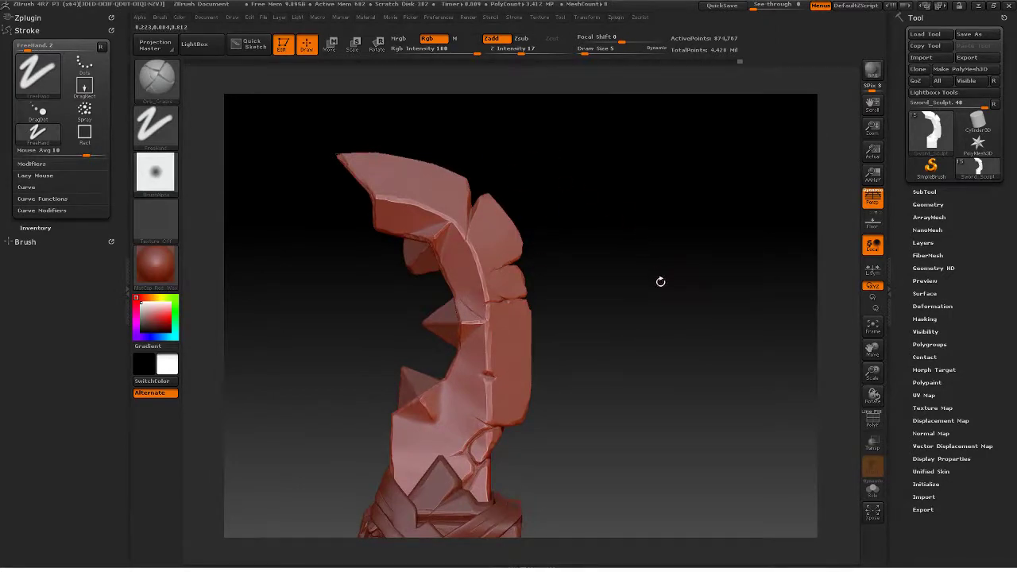
pyautogui.keyDown('alt'); pyautogui.moveTo(660, 281); pyautogui.dragTo(681, 259); pyautogui.keyUp('alt')
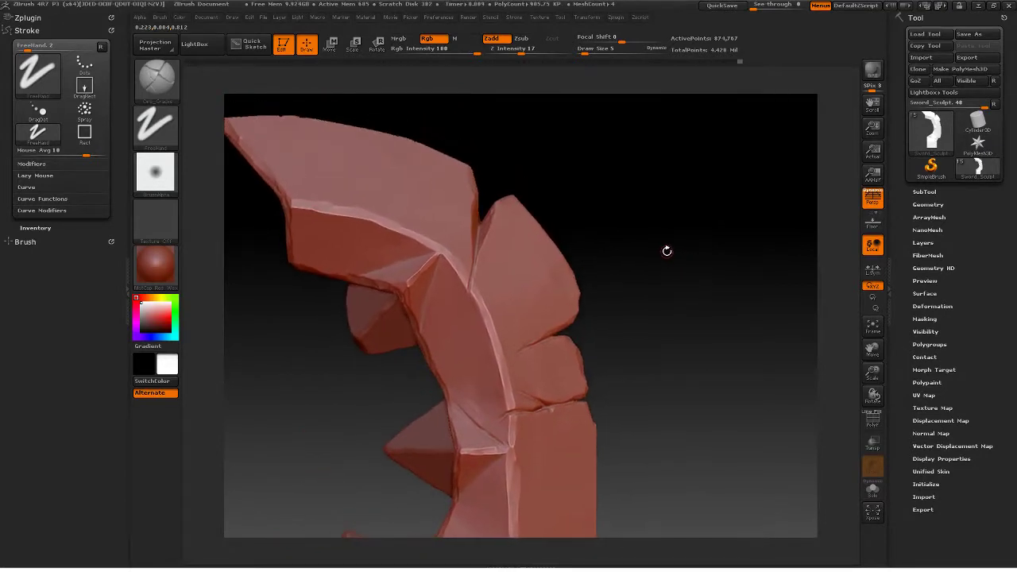
# Step: Refine the central ridge at the tip of the upper notch, alternating between hPolish and Orb_Cracks
pyautogui.moveTo(649, 183); pyautogui.dragTo(707, 232)
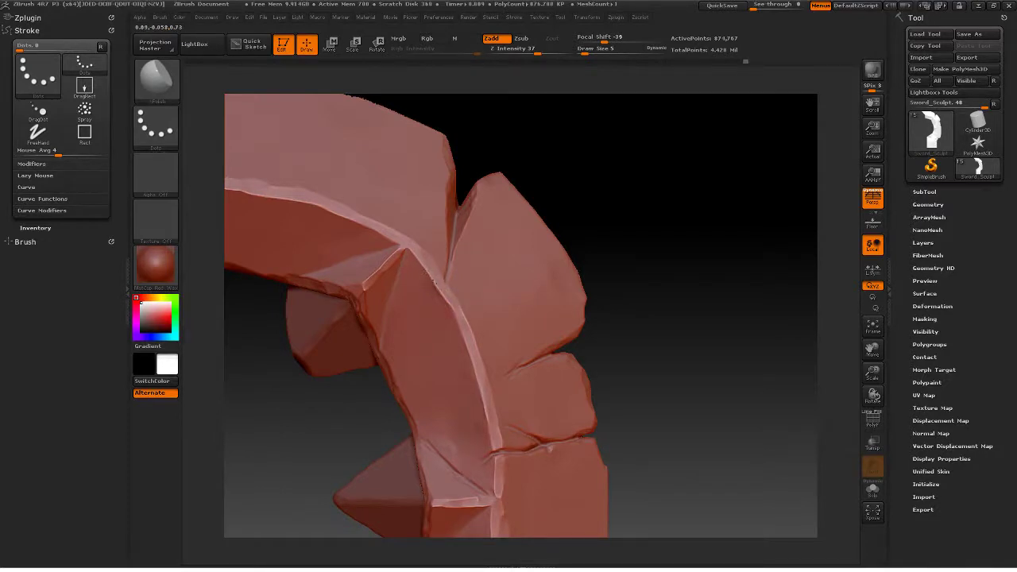
pyautogui.press('2')
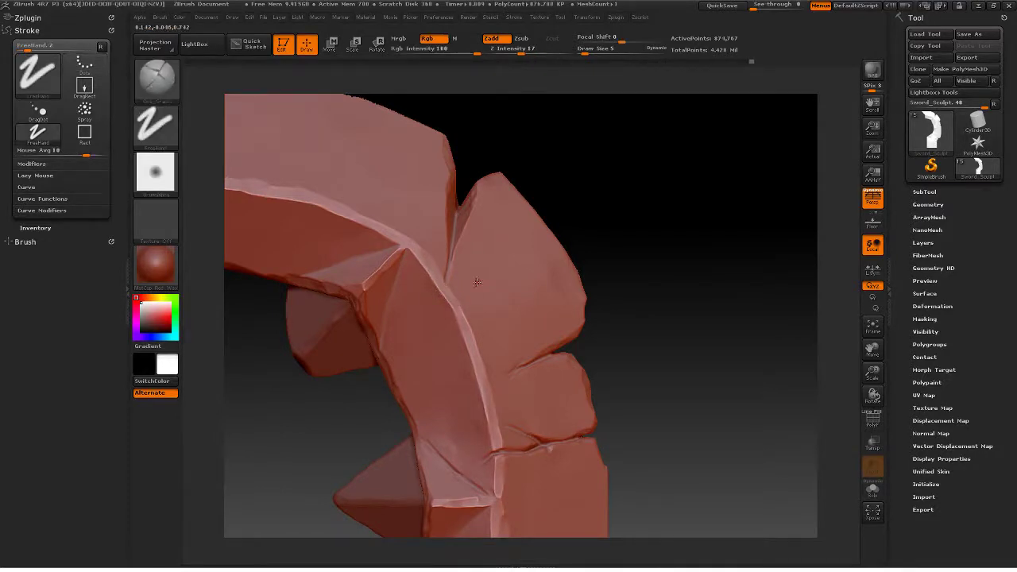
pyautogui.moveTo(627, 221); pyautogui.dragTo(643, 207)
pyautogui.press('1')
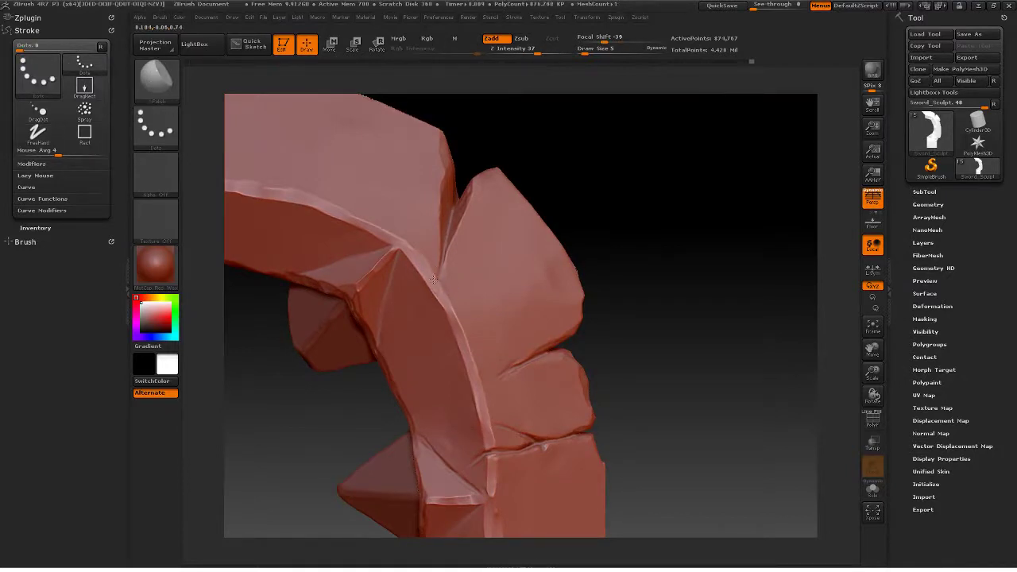
pyautogui.press('1')
pyautogui.moveTo(595, 241)
pyautogui.mouseDown()
pyautogui.moveTo(647, 166)
pyautogui.moveTo(660, 250)
pyautogui.mouseUp()
# Step: Choose the Jronn_Rocks01 brush and try stamping rock damage on the ridge and the long outer block of the blade
pyautogui.press('b')
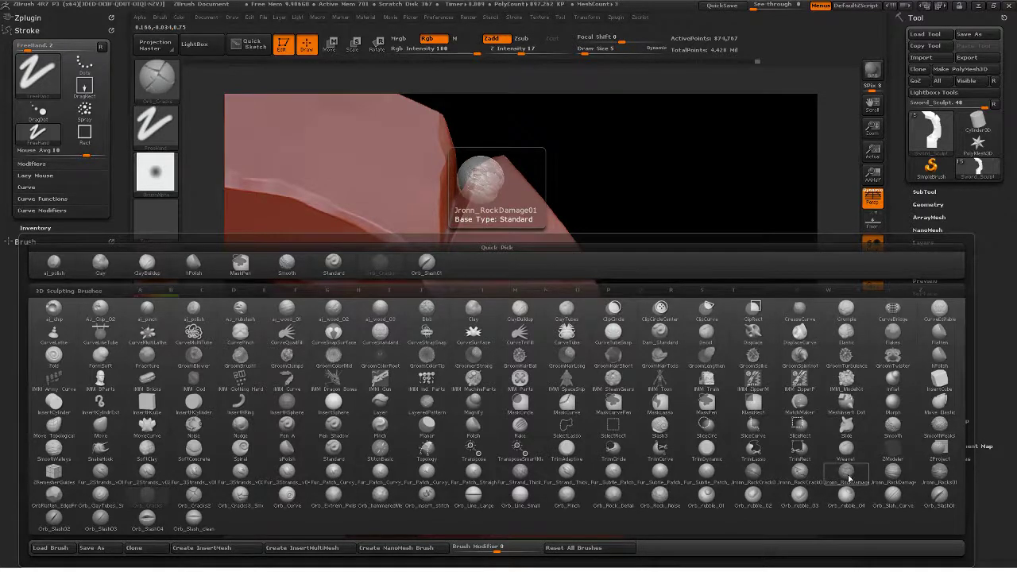
pyautogui.click(939, 478)
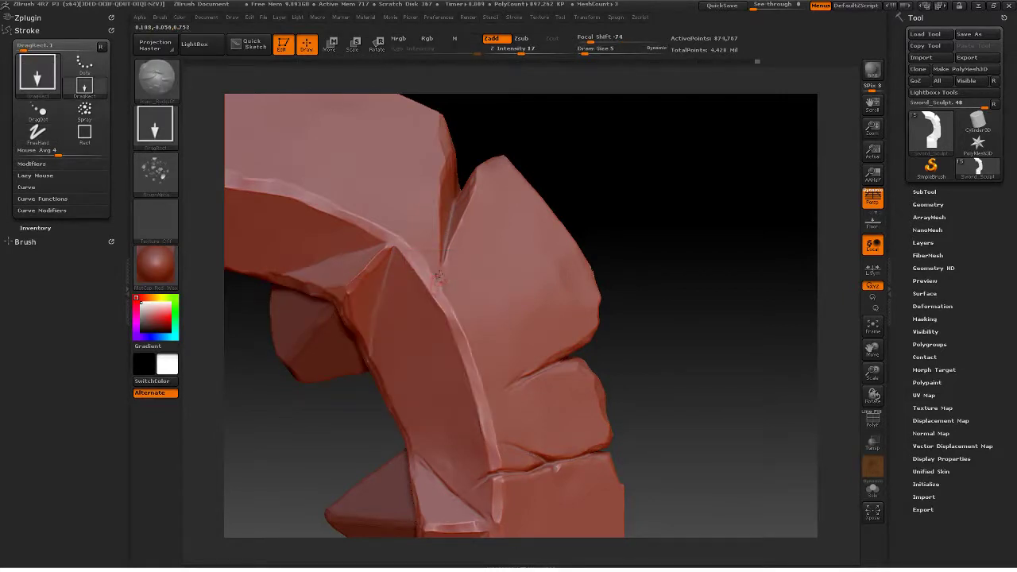
pyautogui.moveTo(477, 311); pyautogui.dragTo(479, 317)
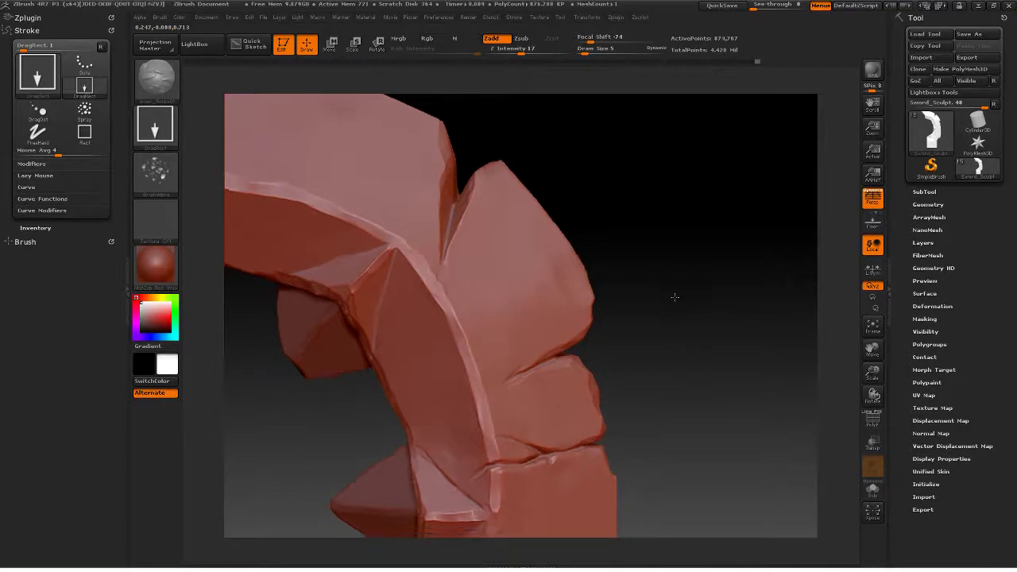
pyautogui.press('f')
pyautogui.moveTo(602, 223); pyautogui.dragTo(510, 325)
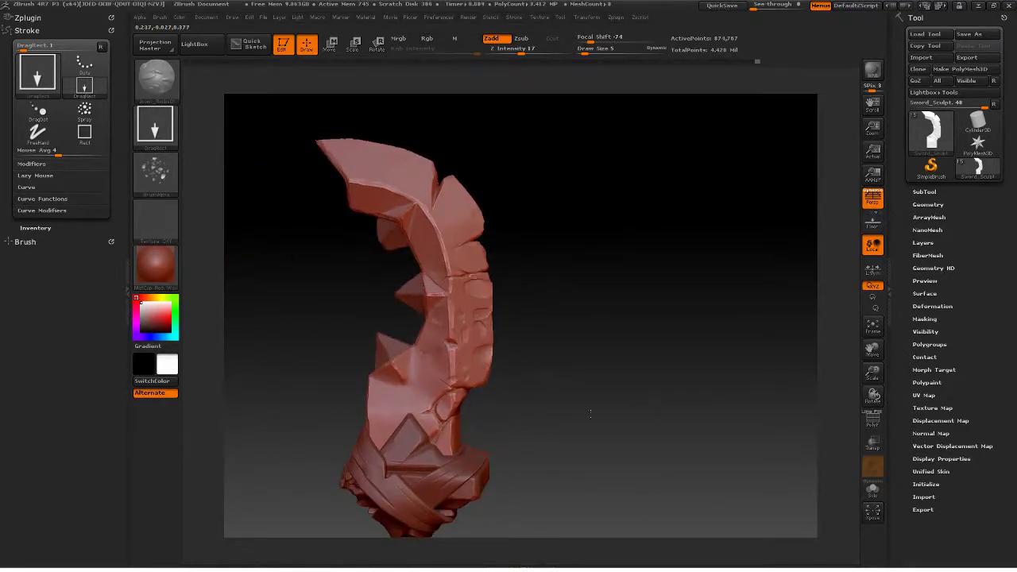
pyautogui.moveTo(644, 366); pyautogui.dragTo(643, 309)
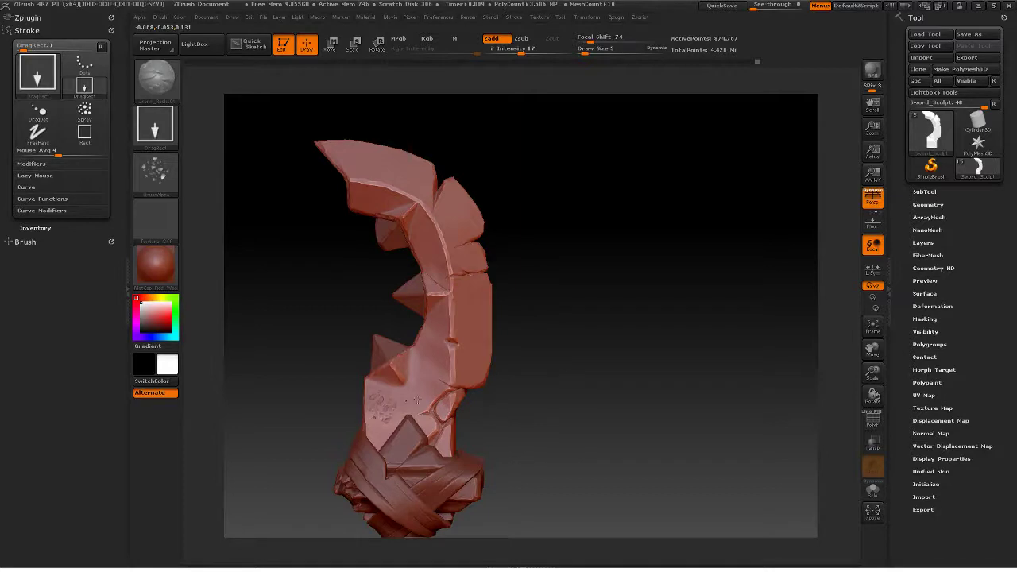
# Step: Try stamping rock damage in several sizes over the lower blade face near the guard
pyautogui.moveTo(415, 399); pyautogui.dragTo(378, 437)
pyautogui.moveTo(414, 381)
pyautogui.mouseDown()
pyautogui.moveTo(433, 402)
pyautogui.moveTo(381, 429)
pyautogui.moveTo(421, 354)
pyautogui.moveTo(433, 421)
pyautogui.mouseUp()
pyautogui.moveTo(425, 345); pyautogui.dragTo(379, 437)
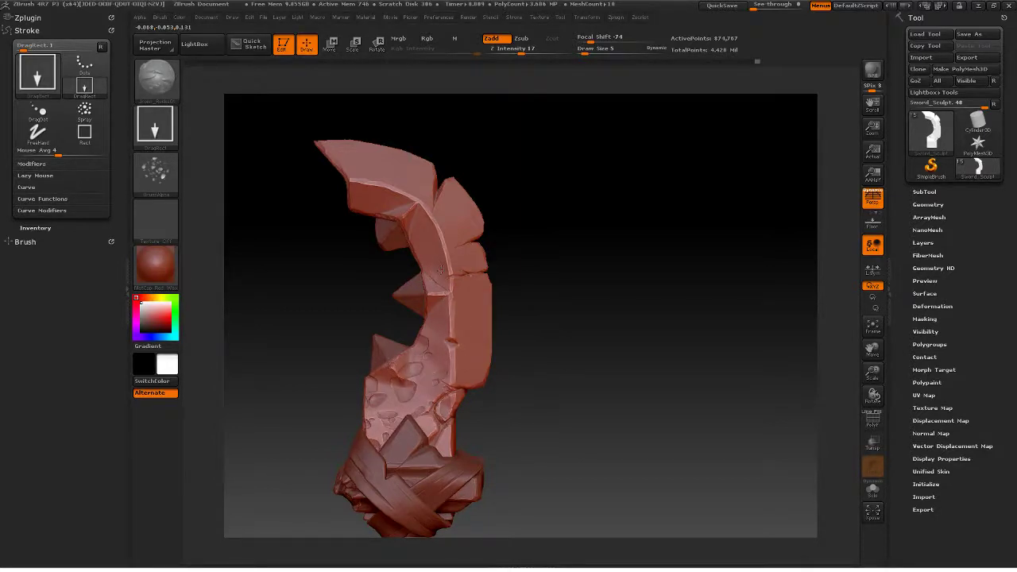
# Step: Stamp rock damage over the long outer block and the adjoining middle section of the blade with Jronn_Rocks01
pyautogui.moveTo(587, 280)
pyautogui.mouseDown()
pyautogui.moveTo(610, 280)
pyautogui.moveTo(598, 274)
pyautogui.mouseUp()
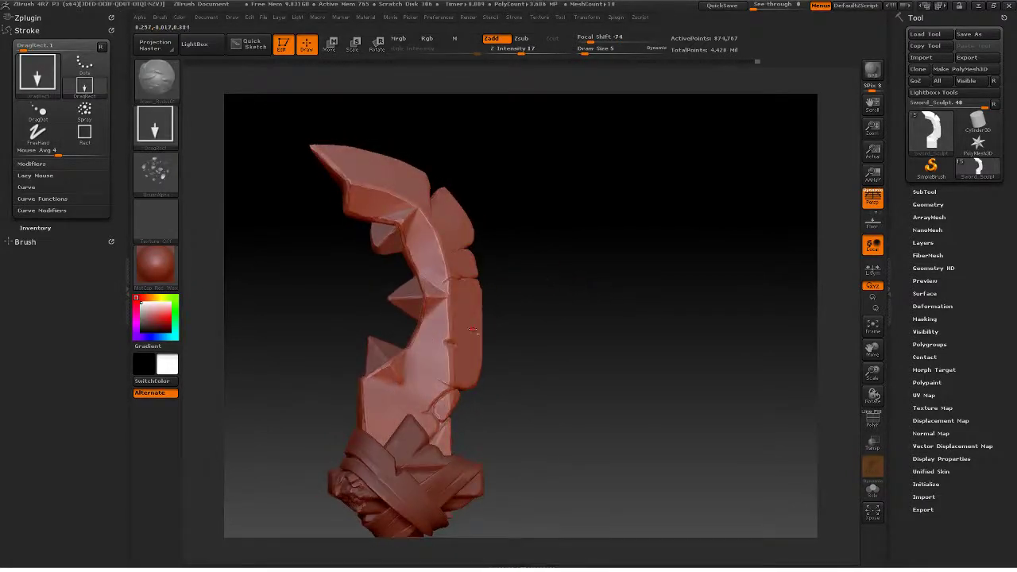
pyautogui.moveTo(526, 352); pyautogui.dragTo(596, 344)
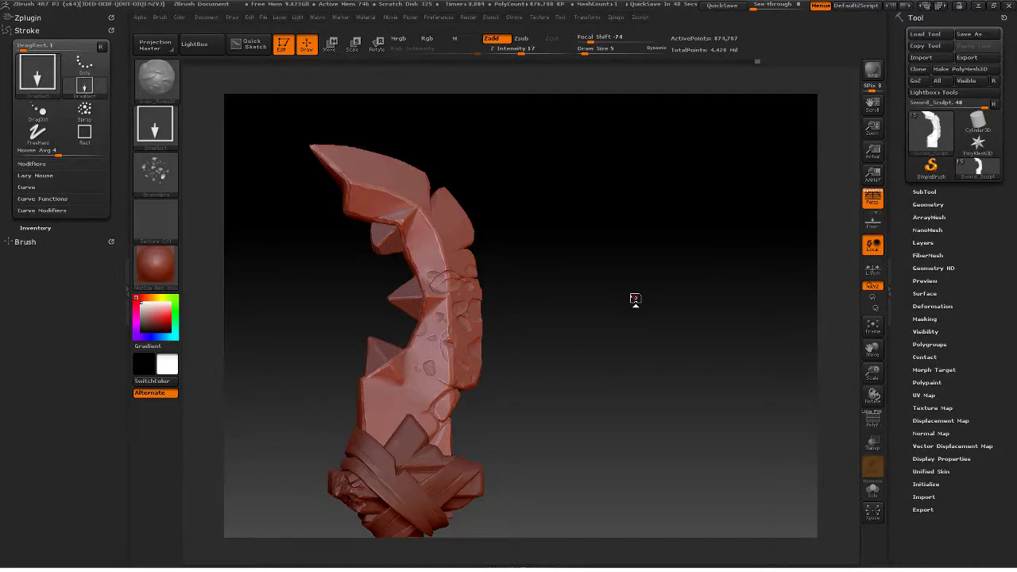
# Step: Choose the Orb_Slash01 brush and try stamping a horizontal slash across the long outer block of the blade
pyautogui.moveTo(547, 336)
pyautogui.keyDown('shift'); pyautogui.mouseDown()
pyautogui.moveTo(585, 294)
pyautogui.moveTo(599, 302)
pyautogui.moveTo(579, 289)
pyautogui.mouseUp(); pyautogui.keyUp('shift')
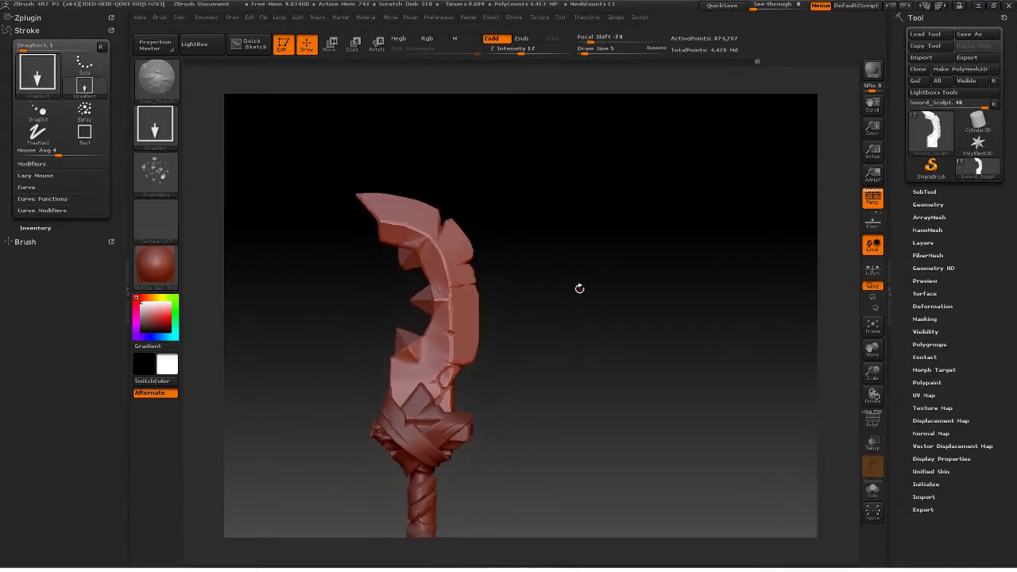
pyautogui.press('b')
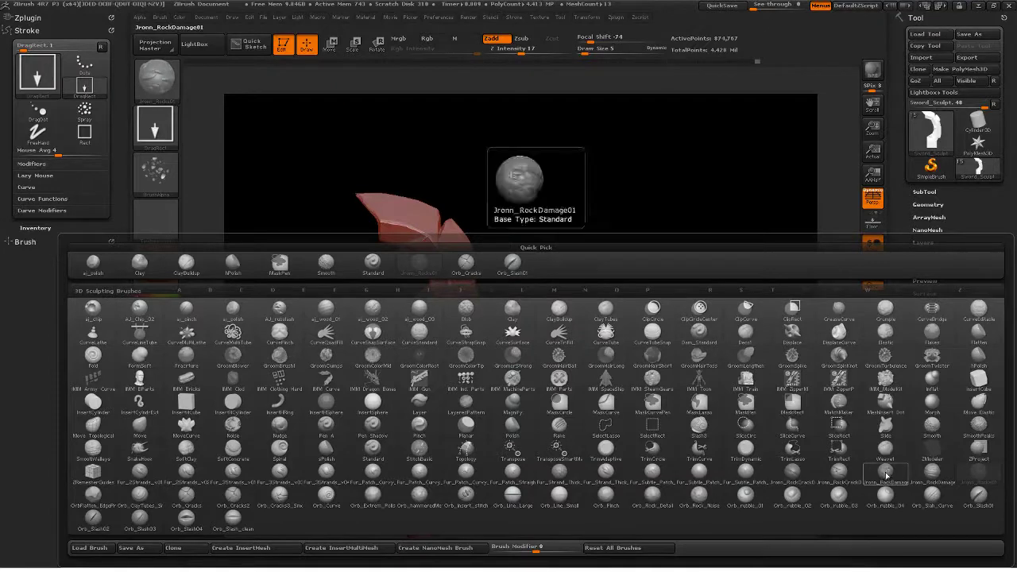
pyautogui.click(985, 498)
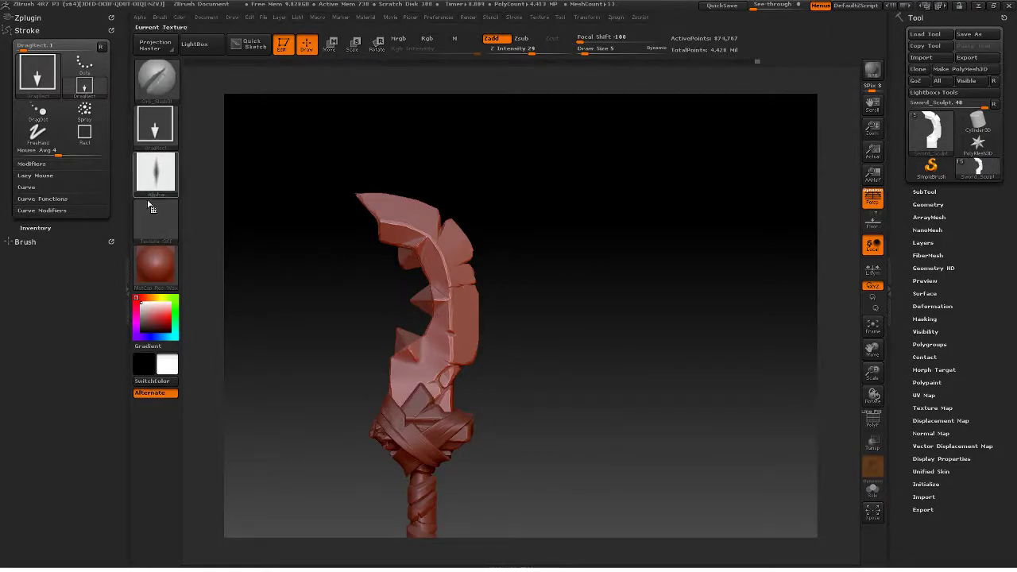
pyautogui.scroll(10, 583, 309)
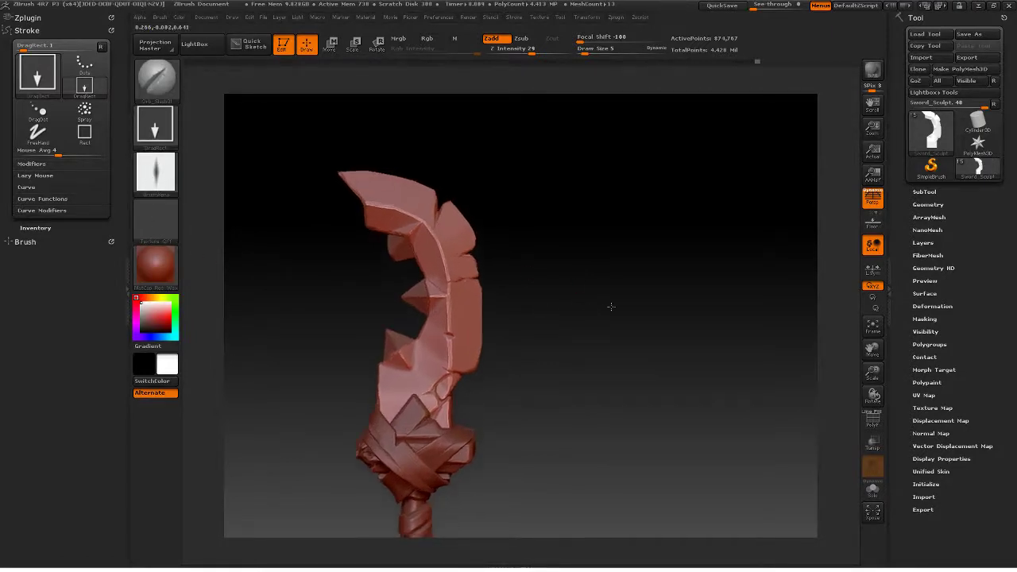
pyautogui.moveTo(665, 336); pyautogui.dragTo(647, 301)
pyautogui.moveTo(484, 267); pyautogui.dragTo(583, 271)
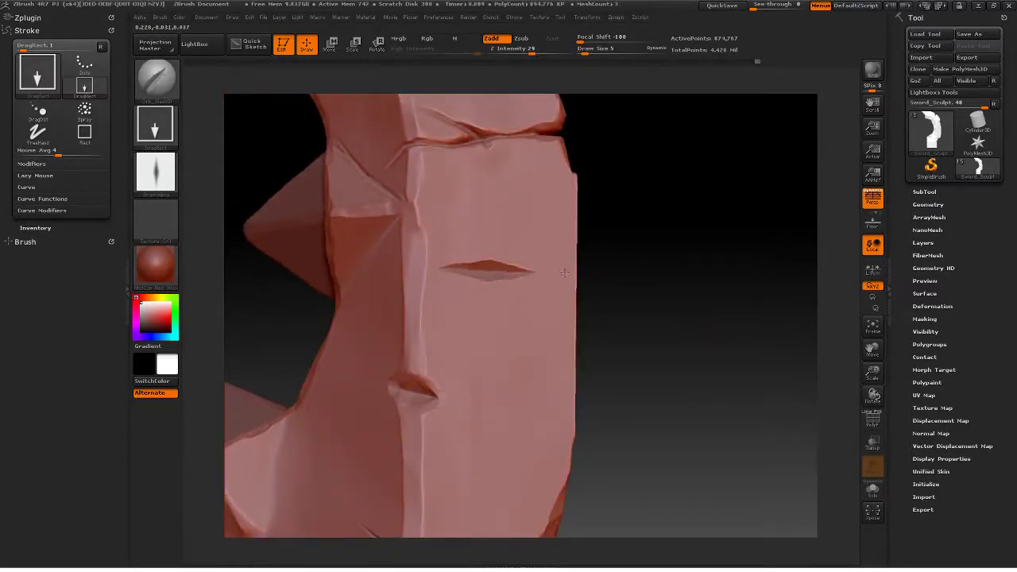
pyautogui.moveTo(687, 246)
pyautogui.mouseDown()
pyautogui.moveTo(656, 270)
pyautogui.moveTo(707, 259)
pyautogui.moveTo(696, 245)
pyautogui.mouseUp()
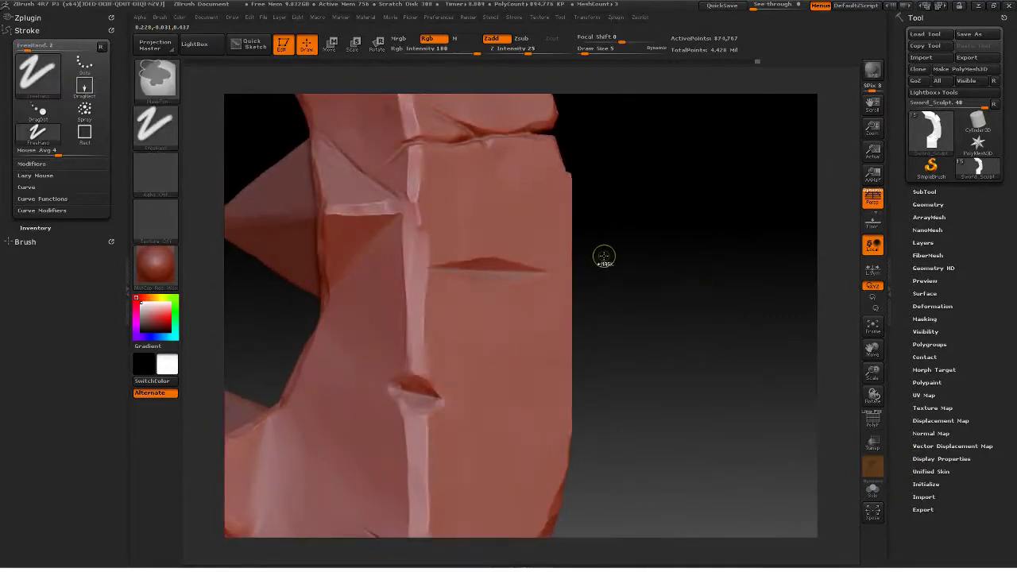
pyautogui.moveTo(686, 291); pyautogui.dragTo(633, 222)
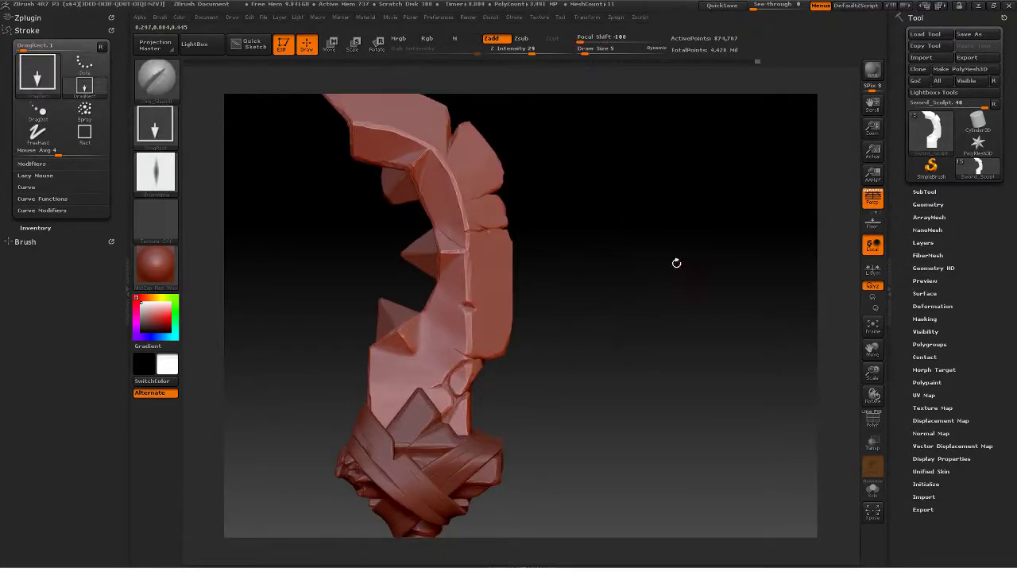
pyautogui.moveTo(679, 300); pyautogui.dragTo(647, 293)
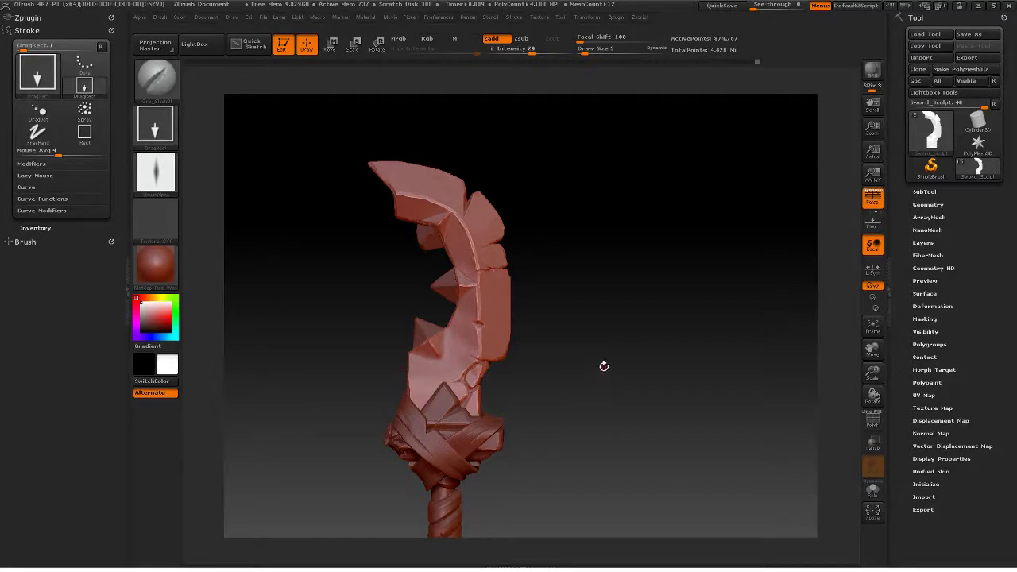
pyautogui.keyDown('alt'); pyautogui.moveTo(605, 367); pyautogui.dragTo(669, 427); pyautogui.keyUp('alt')
pyautogui.moveTo(672, 342)
pyautogui.keyDown('alt'); pyautogui.mouseDown()
pyautogui.moveTo(681, 366)
pyautogui.moveTo(663, 328)
pyautogui.moveTo(644, 320)
pyautogui.moveTo(687, 367)
pyautogui.moveTo(672, 336)
pyautogui.mouseUp(); pyautogui.keyUp('alt')
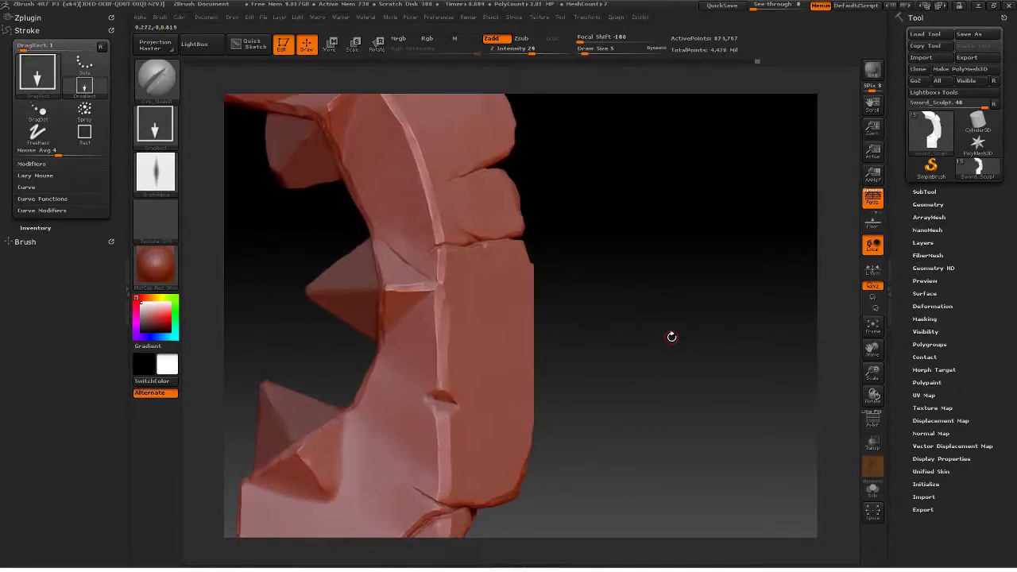
# Step: Choose the Orb_rubble_03 brush and try stamping a large chip into the inner edge of the lower blade near the guard
pyautogui.press('b')
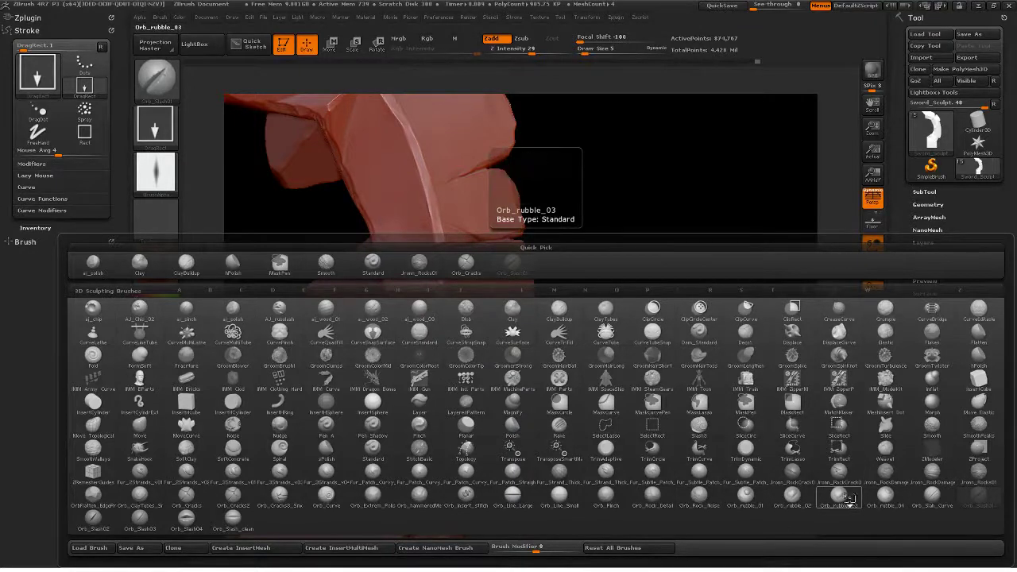
pyautogui.click(837, 502)
pyautogui.moveTo(619, 314); pyautogui.dragTo(434, 347)
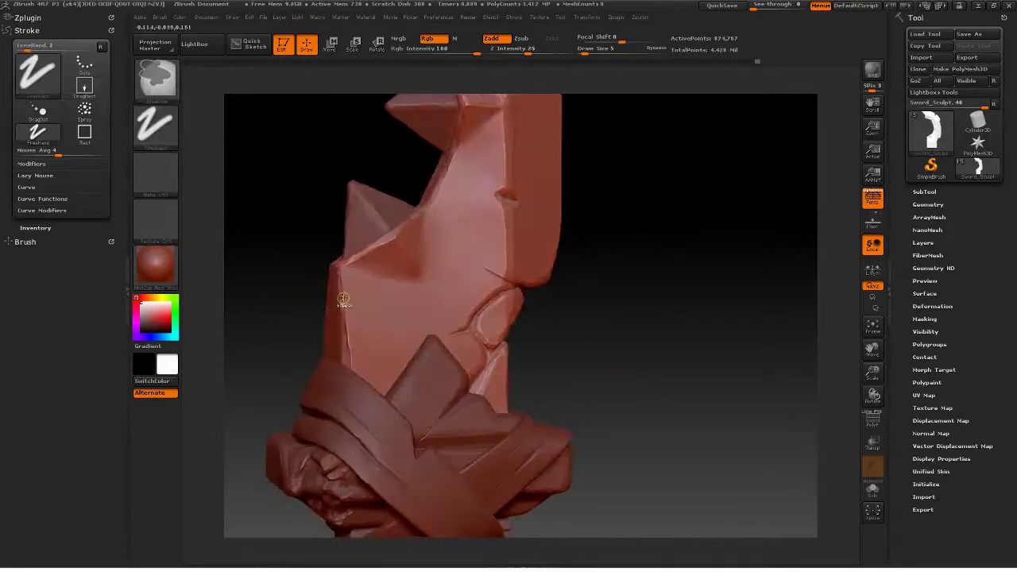
pyautogui.moveTo(346, 306)
pyautogui.mouseDown()
pyautogui.moveTo(409, 329)
pyautogui.moveTo(373, 318)
pyautogui.moveTo(391, 332)
pyautogui.mouseUp()
pyautogui.moveTo(673, 329)
pyautogui.mouseDown()
pyautogui.moveTo(638, 329)
pyautogui.moveTo(675, 352)
pyautogui.moveTo(604, 261)
pyautogui.moveTo(587, 304)
pyautogui.moveTo(633, 306)
pyautogui.mouseUp()
pyautogui.moveTo(618, 310)
pyautogui.mouseDown()
pyautogui.moveTo(654, 347)
pyautogui.moveTo(642, 334)
pyautogui.mouseUp()
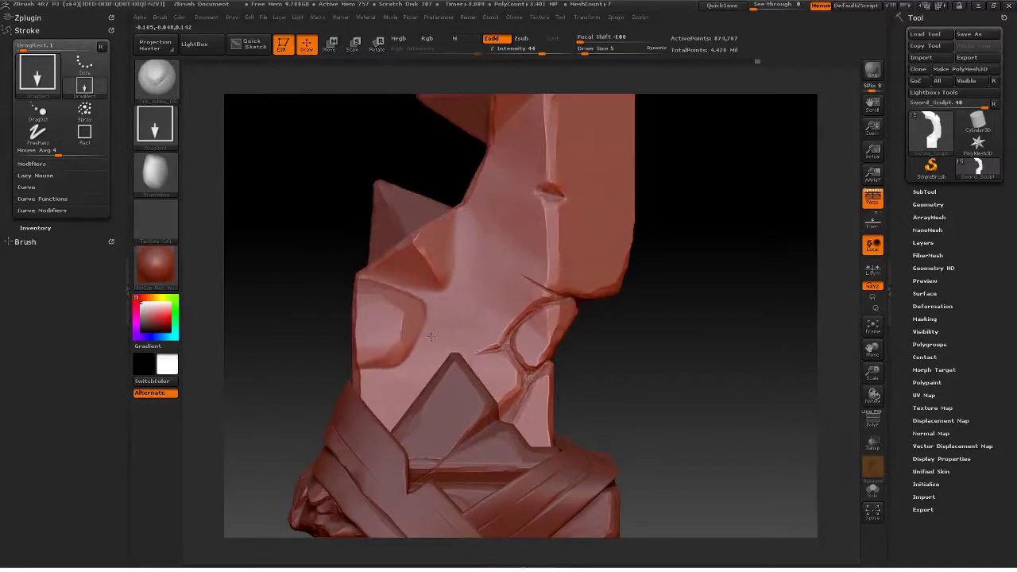
pyautogui.moveTo(676, 360)
pyautogui.mouseDown()
pyautogui.moveTo(613, 299)
pyautogui.moveTo(707, 318)
pyautogui.moveTo(620, 318)
pyautogui.moveTo(627, 303)
pyautogui.moveTo(617, 304)
pyautogui.moveTo(607, 352)
pyautogui.moveTo(547, 363)
pyautogui.mouseUp()
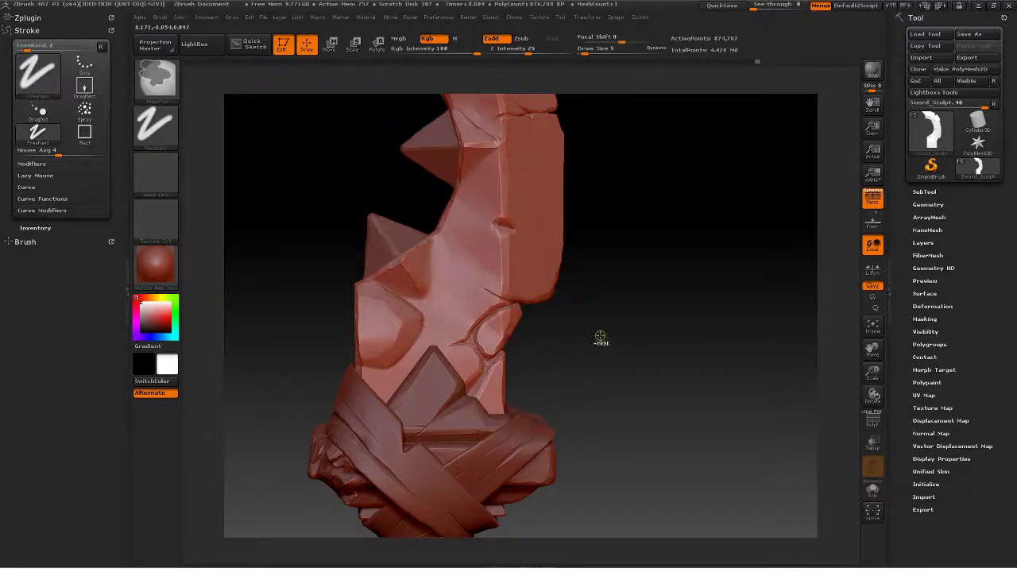
# Step: Try stamping smaller rubble chips on the middle of the lower blade face and on the cracked piece below the outer block
pyautogui.moveTo(438, 336)
pyautogui.mouseDown()
pyautogui.moveTo(476, 339)
pyautogui.moveTo(446, 319)
pyautogui.moveTo(439, 332)
pyautogui.moveTo(455, 300)
pyautogui.mouseUp()
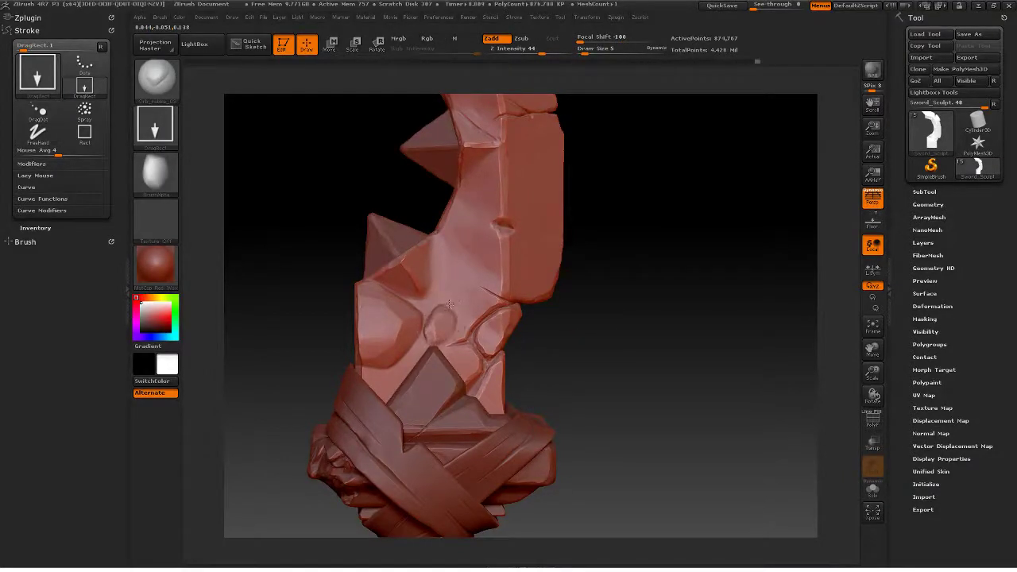
pyautogui.moveTo(631, 344)
pyautogui.mouseDown()
pyautogui.moveTo(590, 261)
pyautogui.moveTo(540, 286)
pyautogui.moveTo(487, 294)
pyautogui.moveTo(461, 255)
pyautogui.moveTo(473, 286)
pyautogui.moveTo(442, 256)
pyautogui.moveTo(451, 304)
pyautogui.mouseUp()
pyautogui.moveTo(647, 374)
pyautogui.mouseDown()
pyautogui.moveTo(579, 301)
pyautogui.moveTo(650, 371)
pyautogui.moveTo(551, 239)
pyautogui.moveTo(580, 328)
pyautogui.moveTo(631, 361)
pyautogui.moveTo(599, 331)
pyautogui.moveTo(554, 328)
pyautogui.mouseUp()
pyautogui.moveTo(424, 300); pyautogui.dragTo(441, 294)
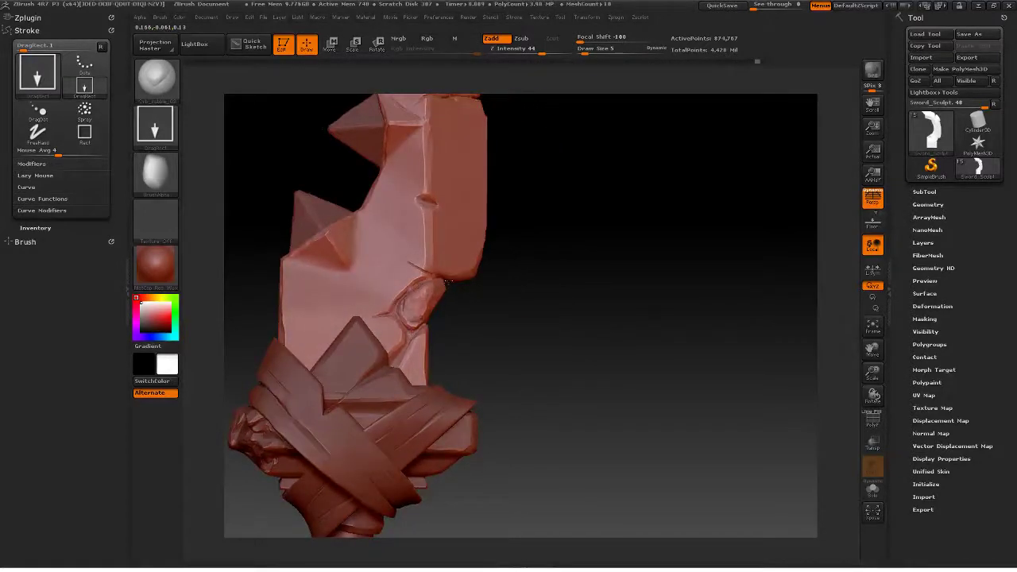
pyautogui.hotkey('ctrl', 'z')
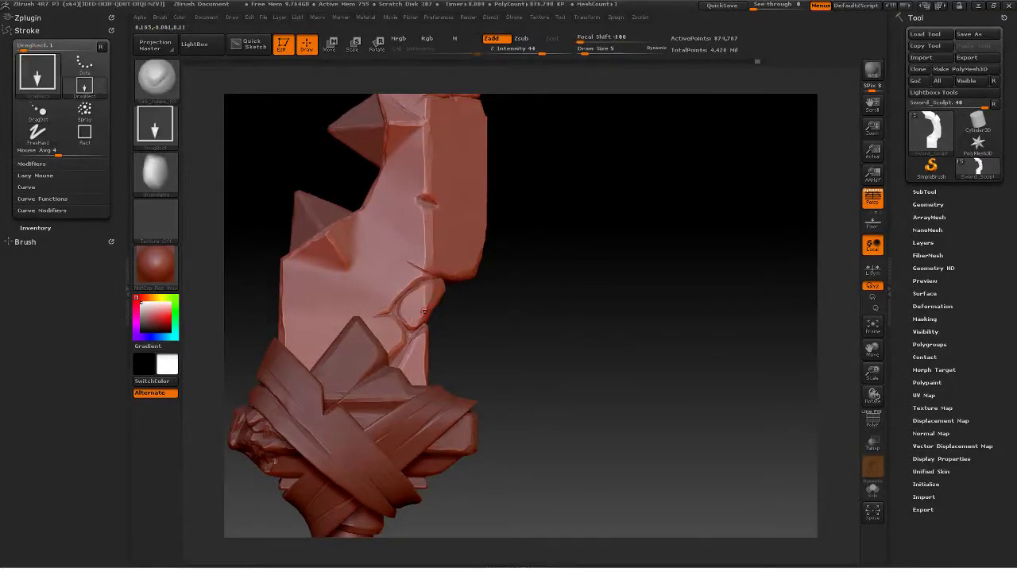
pyautogui.moveTo(423, 311); pyautogui.dragTo(446, 286)
pyautogui.moveTo(553, 316)
pyautogui.mouseDown()
pyautogui.moveTo(579, 431)
pyautogui.moveTo(596, 429)
pyautogui.moveTo(556, 321)
pyautogui.moveTo(584, 362)
pyautogui.moveTo(559, 328)
pyautogui.moveTo(580, 328)
pyautogui.moveTo(539, 239)
pyautogui.moveTo(539, 278)
pyautogui.mouseUp()
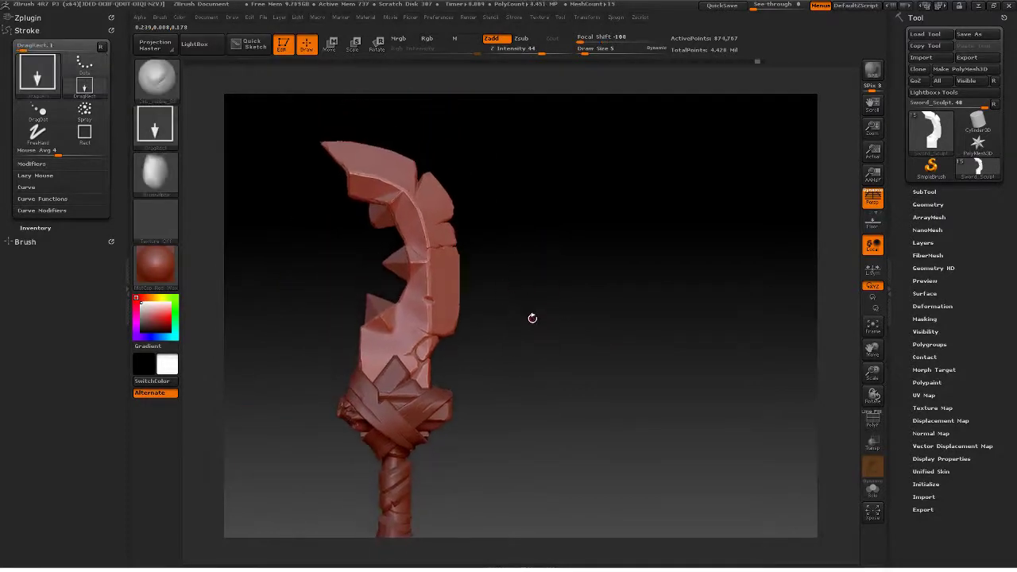
# Step: Choose a straight fur patch brush and try stamping its jagged pattern along the inner edge of the lower blade
pyautogui.press('b')
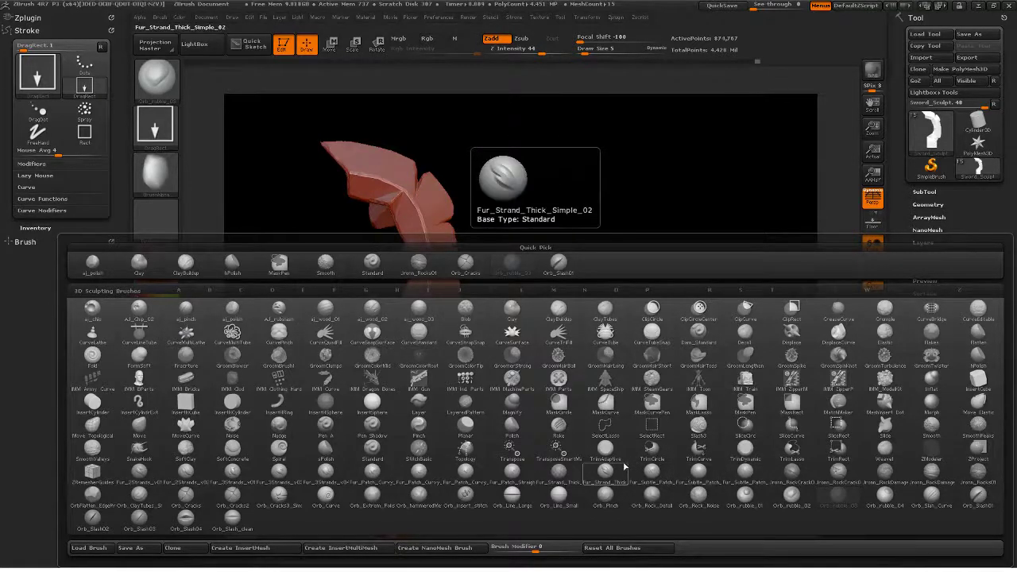
pyautogui.click(522, 475)
pyautogui.moveTo(544, 370)
pyautogui.keyDown('alt'); pyautogui.mouseDown()
pyautogui.moveTo(316, 342)
pyautogui.moveTo(403, 339)
pyautogui.mouseUp(); pyautogui.keyUp('alt')
pyautogui.moveTo(557, 343)
pyautogui.mouseDown()
pyautogui.moveTo(314, 331)
pyautogui.moveTo(383, 315)
pyautogui.mouseUp()
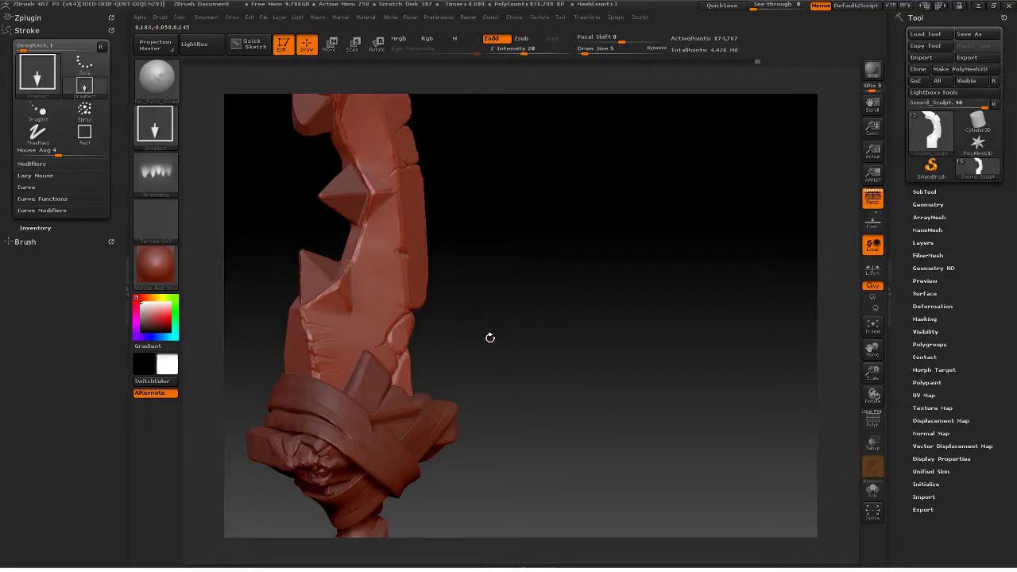
pyautogui.moveTo(501, 318); pyautogui.dragTo(408, 366)
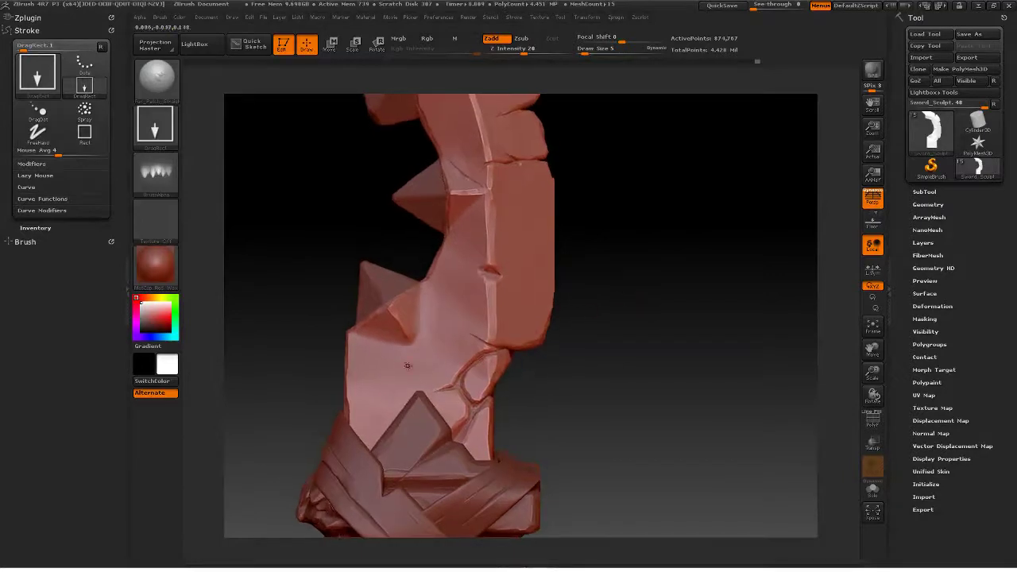
# Step: Choose an AJ slash-style brush and try stamping sharp cuts into the inner edge of the lower blade above the guard
pyautogui.press('b')
pyautogui.moveTo(469, 391)
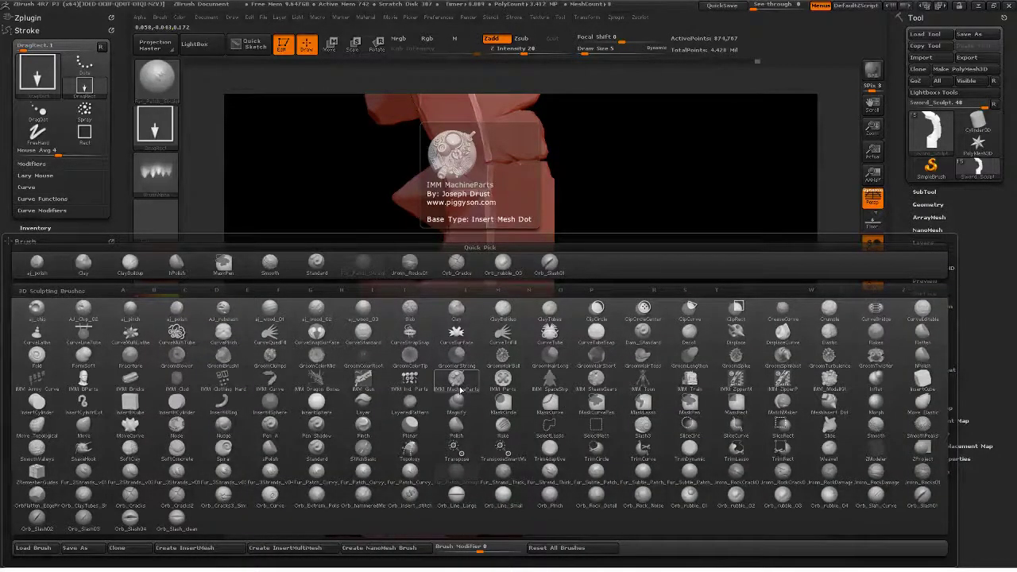
pyautogui.click(225, 319)
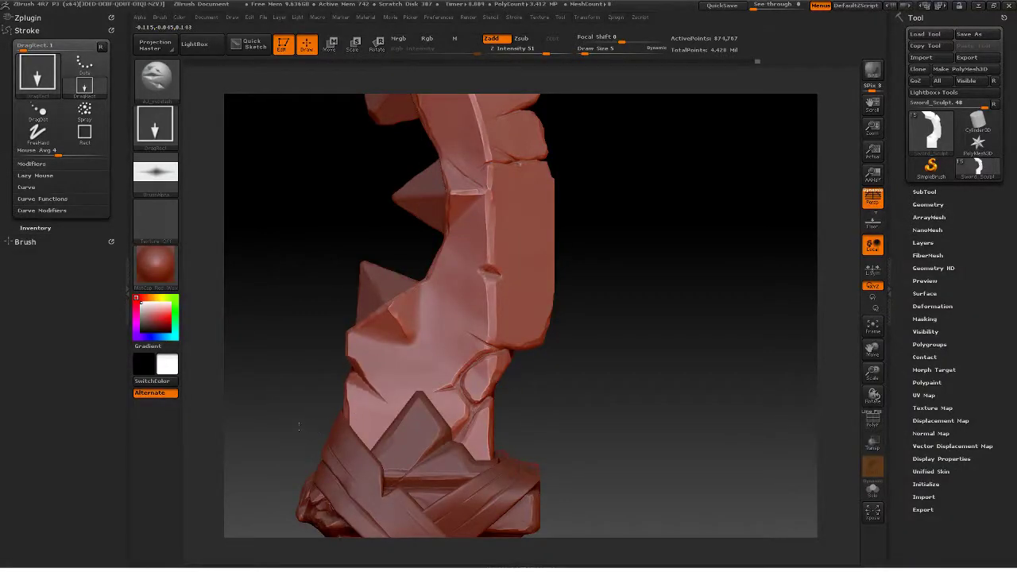
pyautogui.moveTo(277, 408)
pyautogui.mouseDown()
pyautogui.moveTo(290, 385)
pyautogui.moveTo(374, 365)
pyautogui.mouseUp()
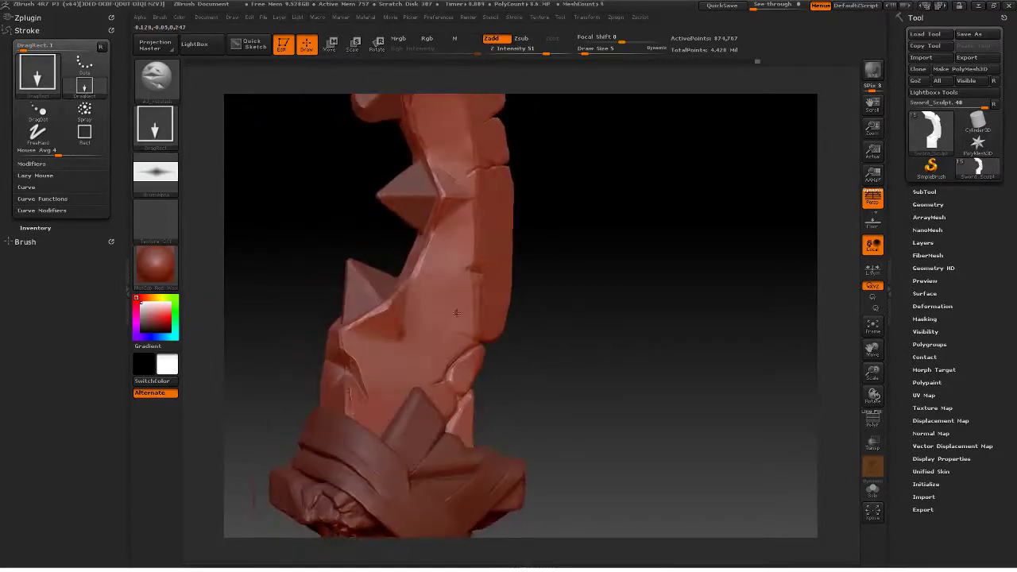
pyautogui.moveTo(620, 307)
pyautogui.mouseDown()
pyautogui.moveTo(655, 335)
pyautogui.moveTo(583, 246)
pyautogui.mouseUp()
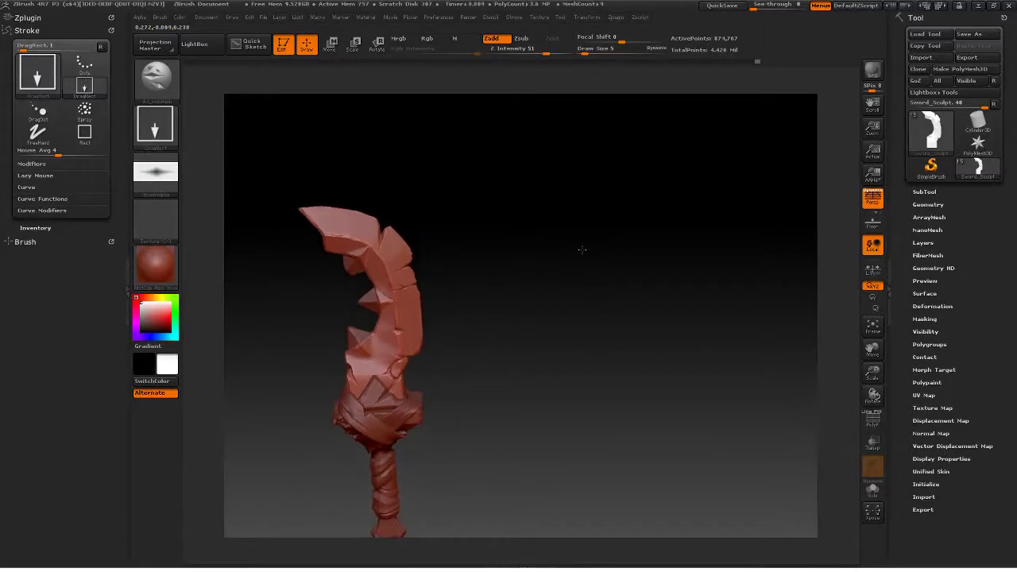
pyautogui.keyDown('alt'); pyautogui.moveTo(528, 339); pyautogui.dragTo(613, 372); pyautogui.keyUp('alt')
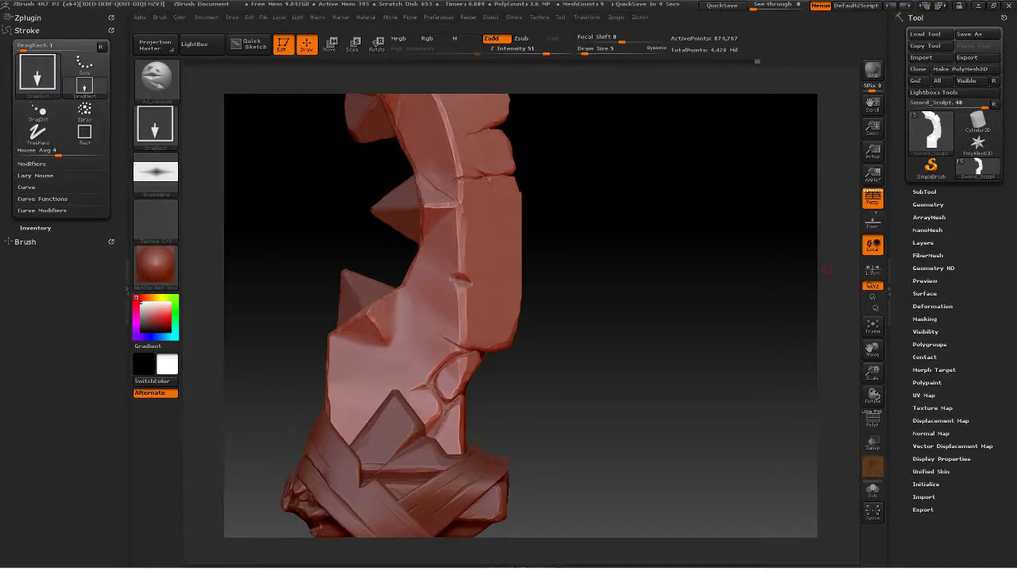
# Step: Select the diagonal wrap strap on the guard as the active subtool and duplicate it
pyautogui.keyDown('alt'); pyautogui.moveTo(785, 90); pyautogui.dragTo(684, 343); pyautogui.keyUp('alt')
pyautogui.click(924, 192)
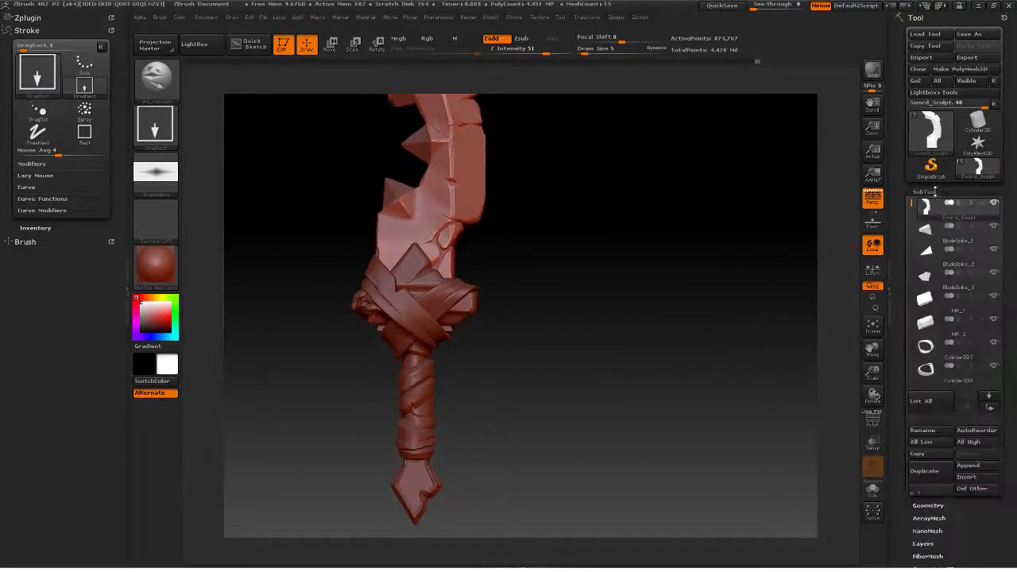
pyautogui.click(953, 373)
pyautogui.click(941, 480)
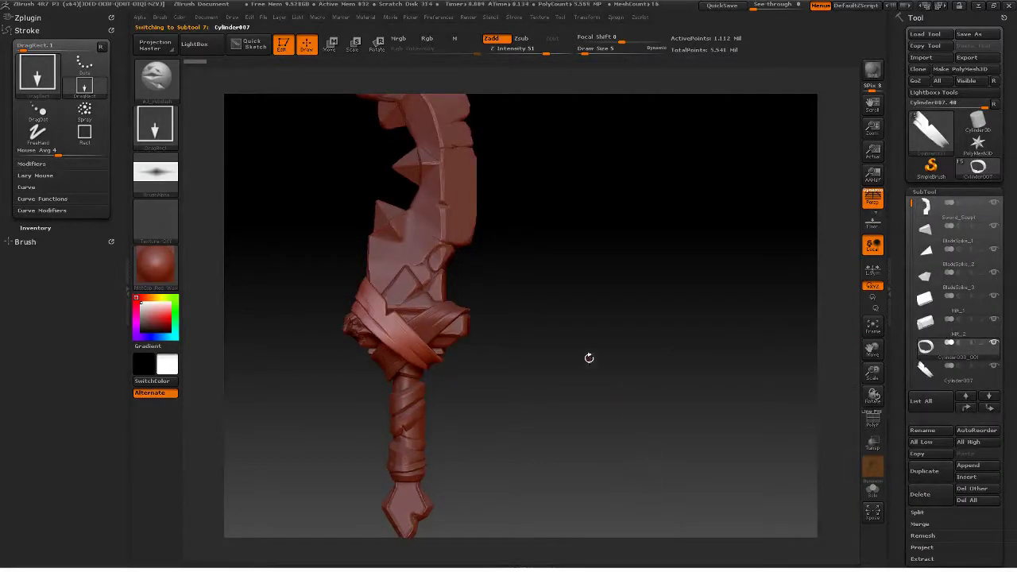
# Step: Move the duplicated strap horizontally away from the sword into empty space with the Transpose line
pyautogui.press('w')
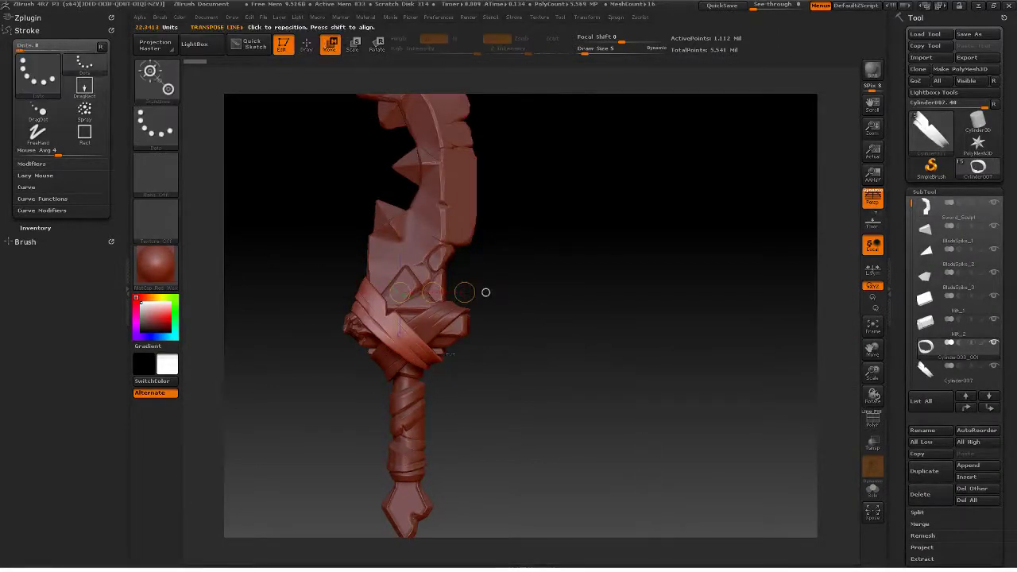
pyautogui.moveTo(409, 341); pyautogui.dragTo(636, 341)
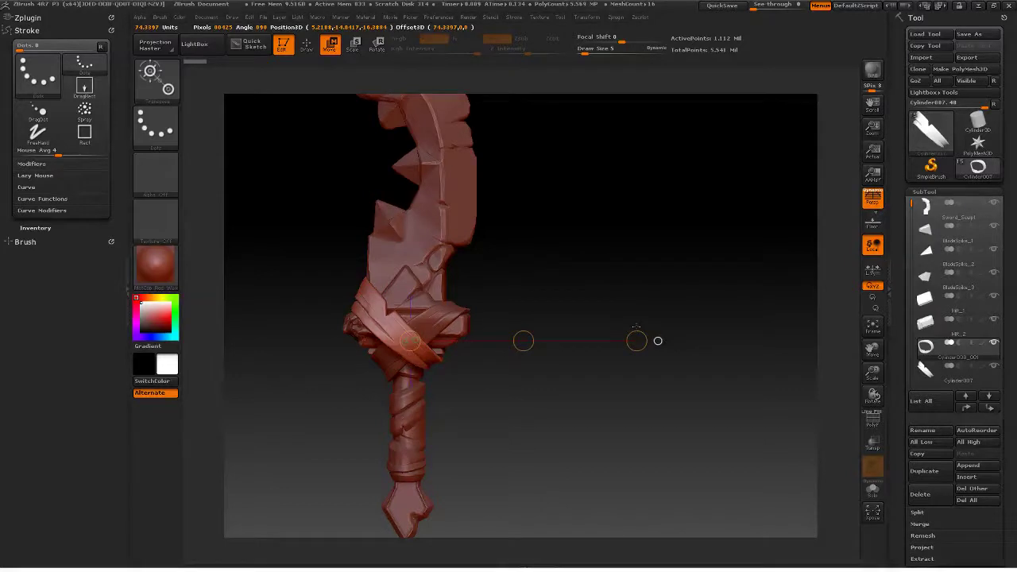
pyautogui.moveTo(524, 339); pyautogui.dragTo(674, 299)
pyautogui.hotkey('ctrl', 'z')
pyautogui.keyDown('shift'); pyautogui.moveTo(399, 334); pyautogui.dragTo(693, 334); pyautogui.keyUp('shift')
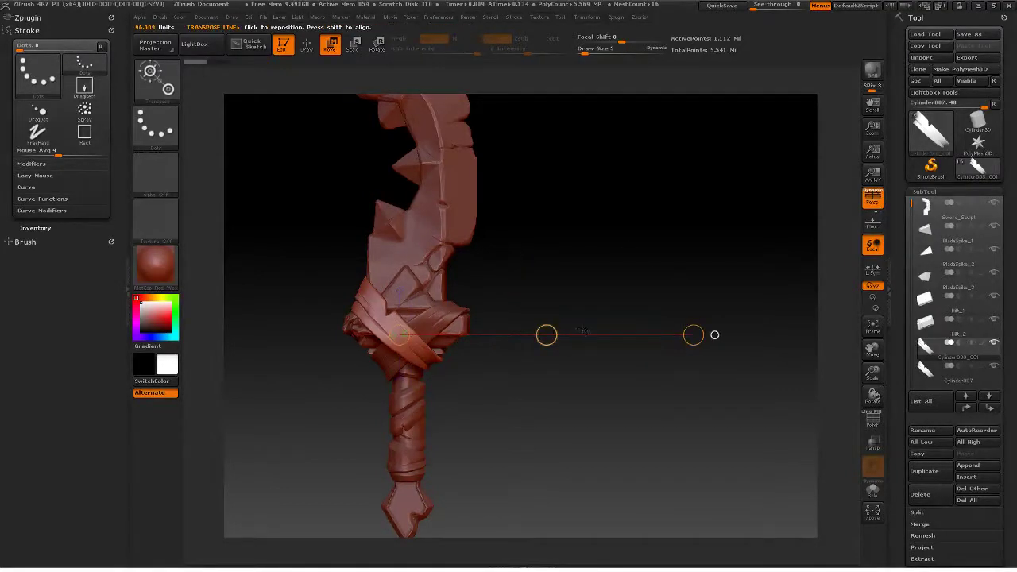
pyautogui.hotkey('ctrl', 'shift', 'z')
# Step: Rotate the duplicated strap to a shallow slant and move it onto the base of the blade just above the guard
pyautogui.press('r')
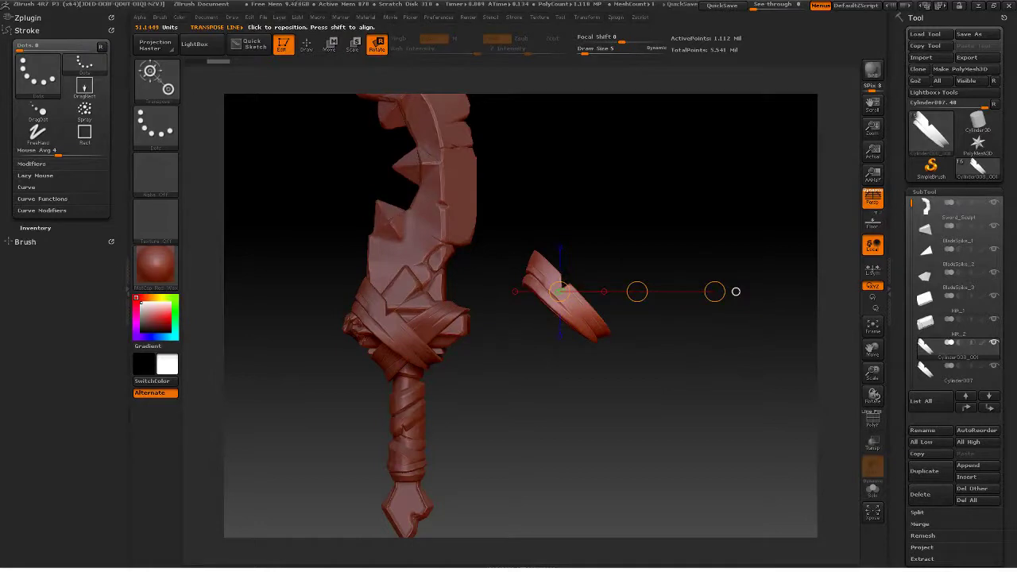
pyautogui.moveTo(715, 292); pyautogui.dragTo(694, 214)
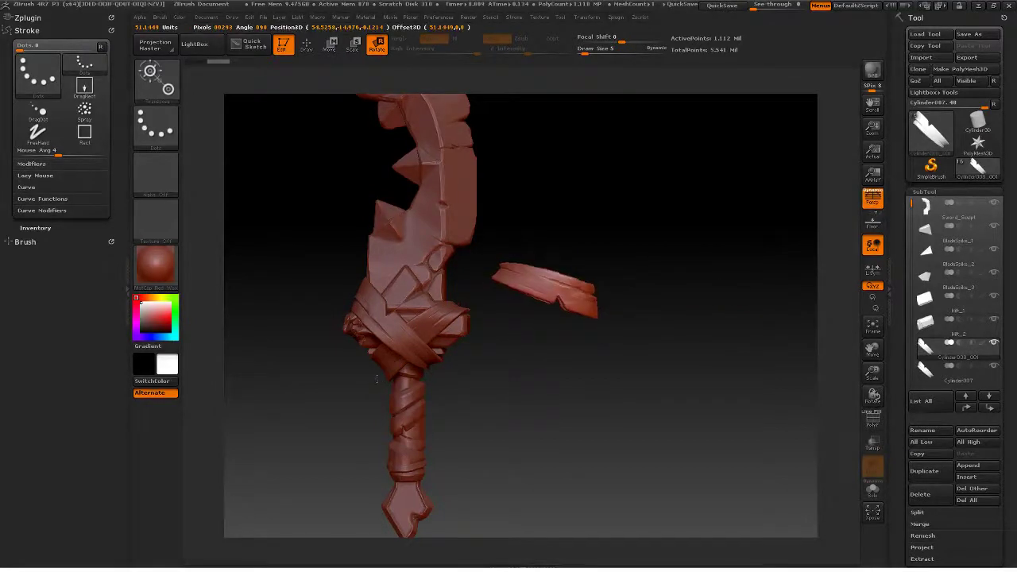
pyautogui.press('w')
pyautogui.moveTo(637, 291); pyautogui.dragTo(512, 318)
pyautogui.moveTo(635, 350); pyautogui.dragTo(583, 356)
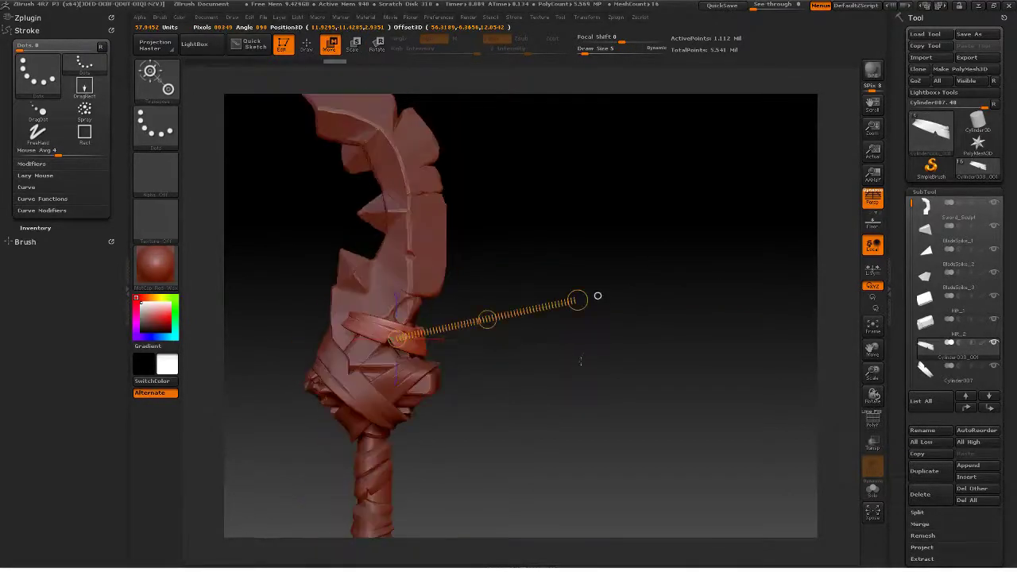
pyautogui.keyDown('shift'); pyautogui.moveTo(414, 346); pyautogui.dragTo(578, 347); pyautogui.keyUp('shift')
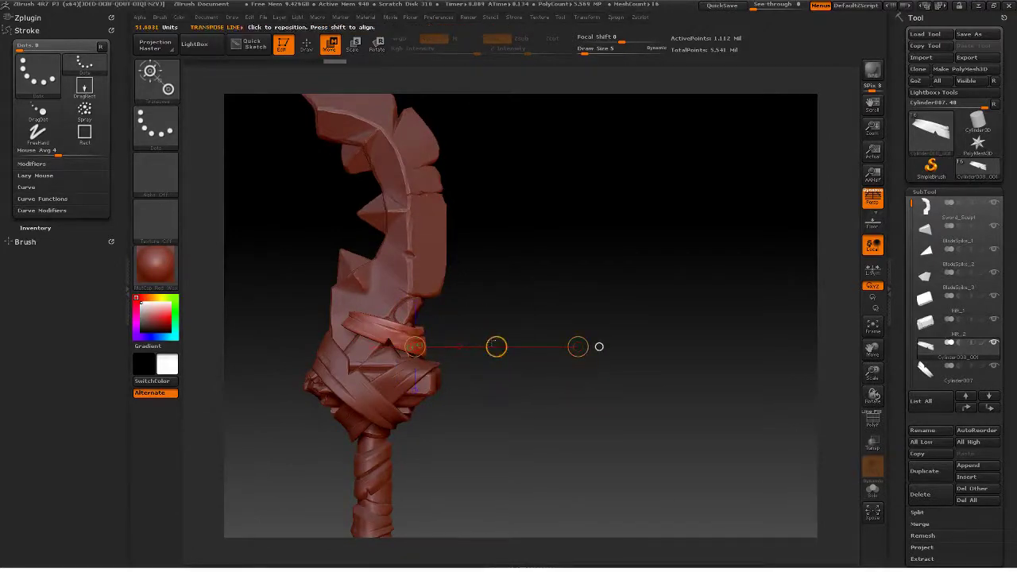
pyautogui.moveTo(495, 345)
pyautogui.mouseDown()
pyautogui.moveTo(483, 345)
pyautogui.moveTo(493, 345)
pyautogui.mouseUp()
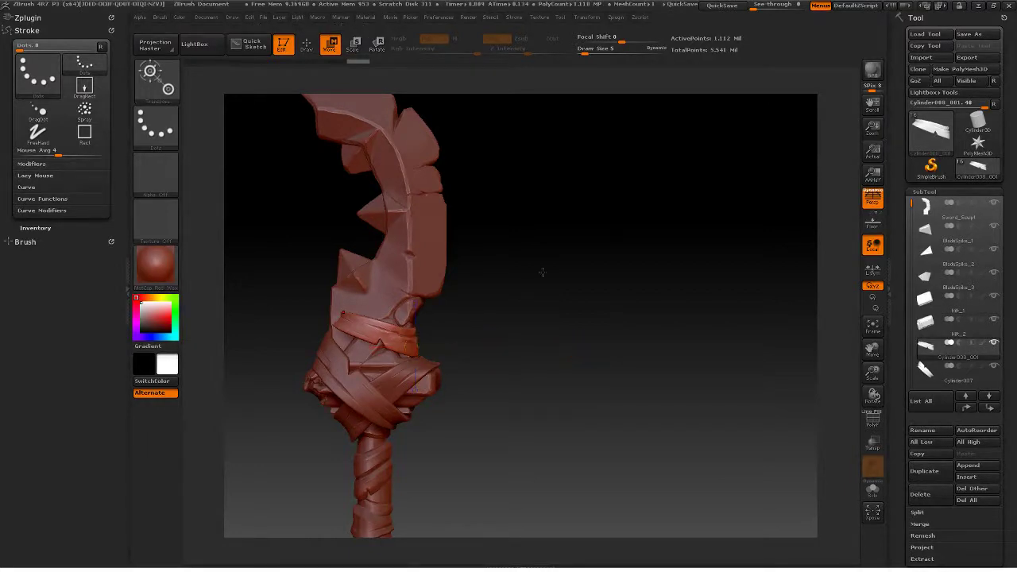
# Step: Try enlarging the duplicated wrap strap with the Transpose scale line and shift it sideways back over the blade's base
pyautogui.moveTo(540, 273); pyautogui.dragTo(549, 251)
pyautogui.click(352, 44)
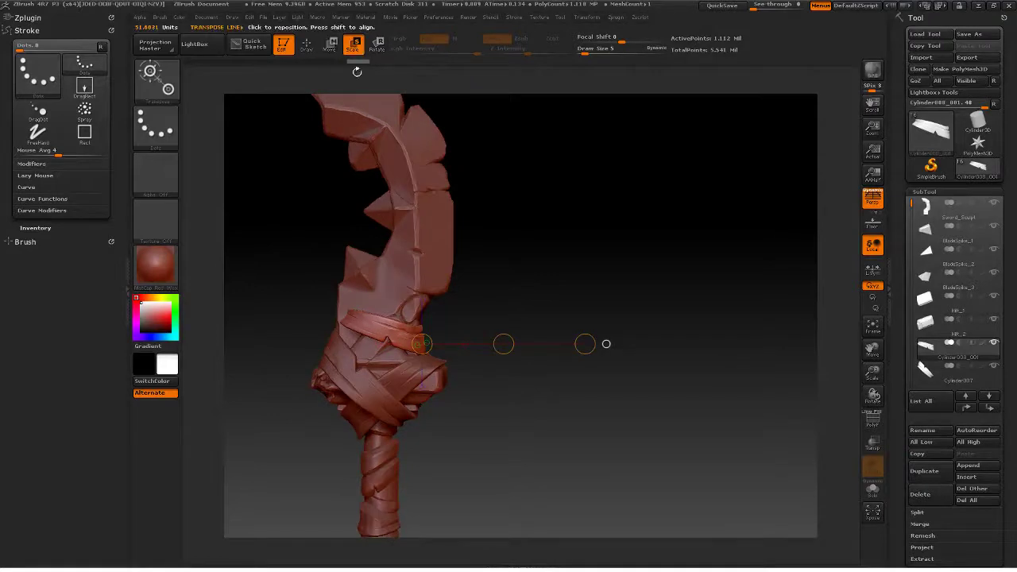
pyautogui.moveTo(585, 345)
pyautogui.mouseDown()
pyautogui.moveTo(599, 345)
pyautogui.moveTo(536, 333)
pyautogui.moveTo(637, 333)
pyautogui.mouseUp()
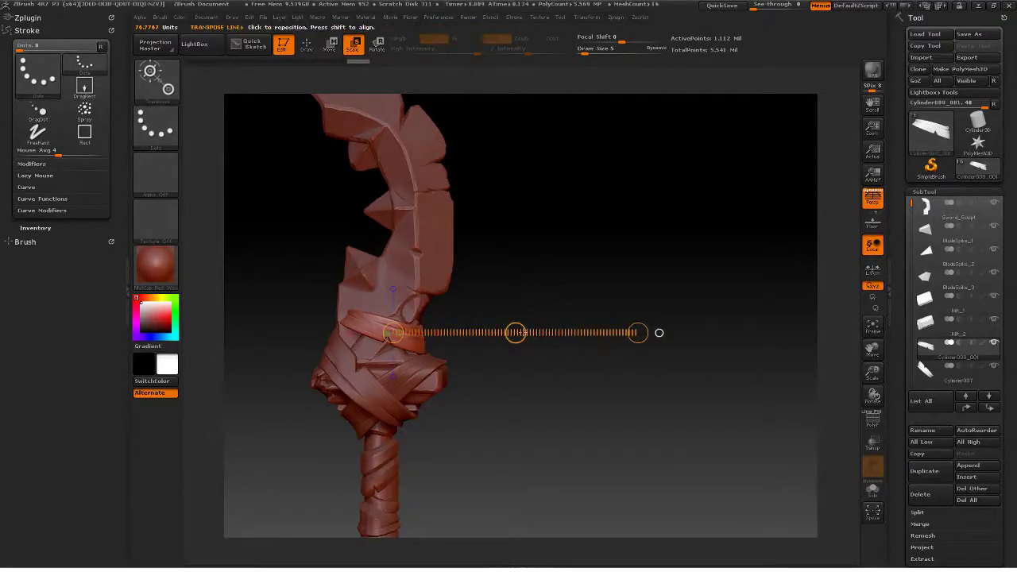
pyautogui.moveTo(515, 333); pyautogui.dragTo(565, 322)
pyautogui.moveTo(397, 334); pyautogui.dragTo(558, 327)
pyautogui.click(329, 44)
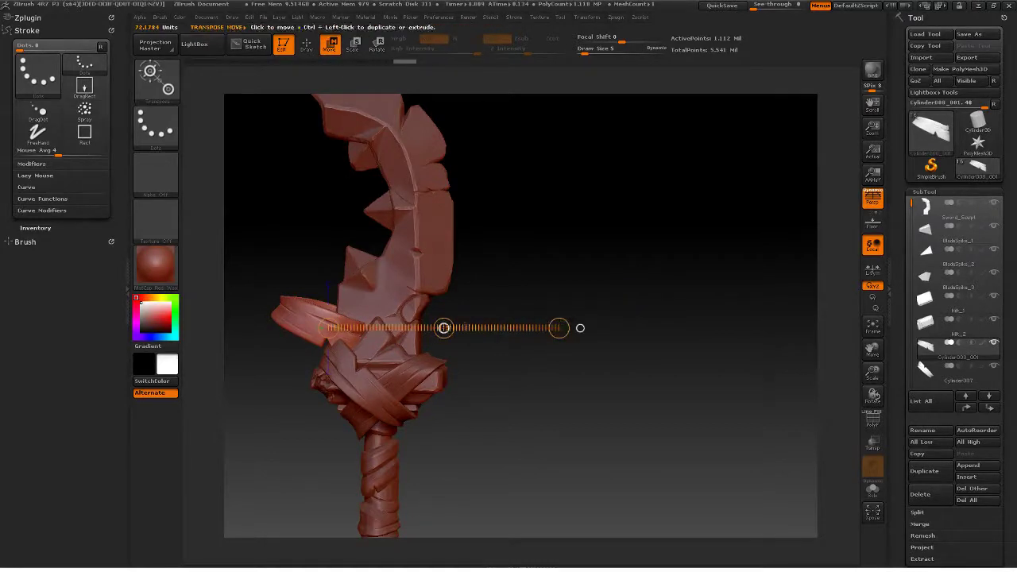
pyautogui.moveTo(443, 327); pyautogui.dragTo(506, 319)
# Step: Try scaling the duplicated strap's ring to fit the blade's thickness, undoing the oversized results
pyautogui.click(351, 49)
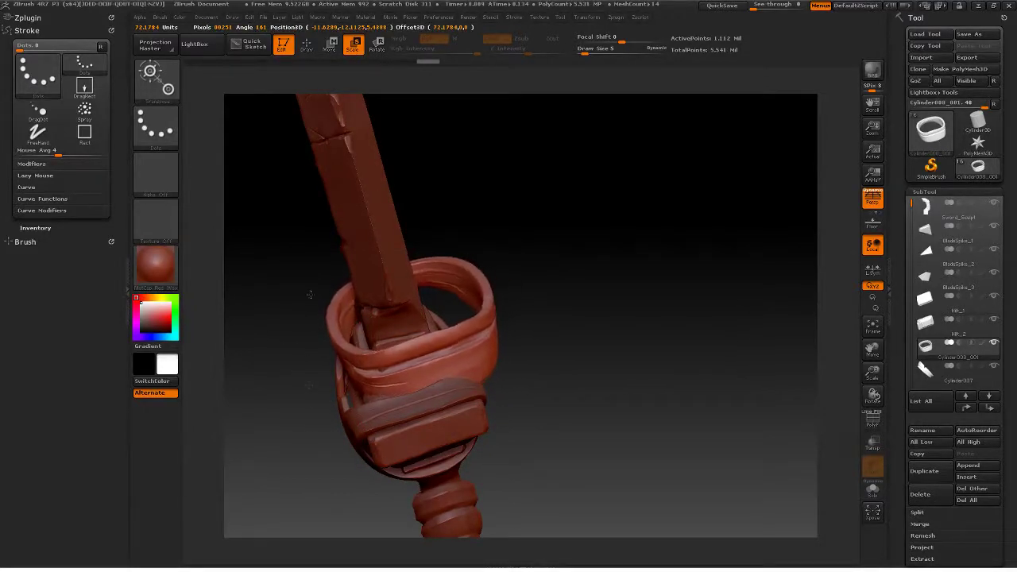
pyautogui.moveTo(300, 395); pyautogui.dragTo(342, 397)
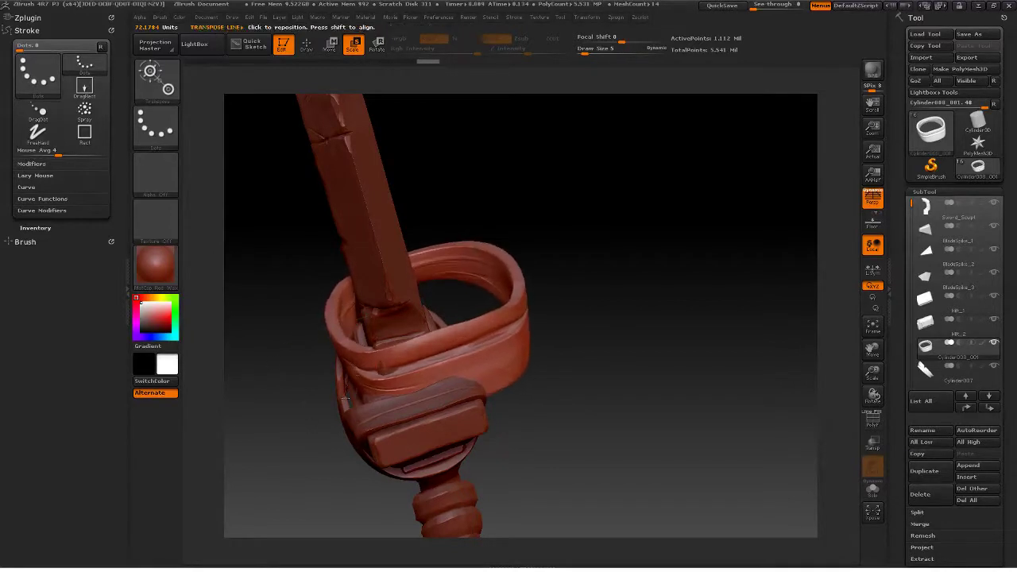
pyautogui.moveTo(435, 353); pyautogui.dragTo(628, 274)
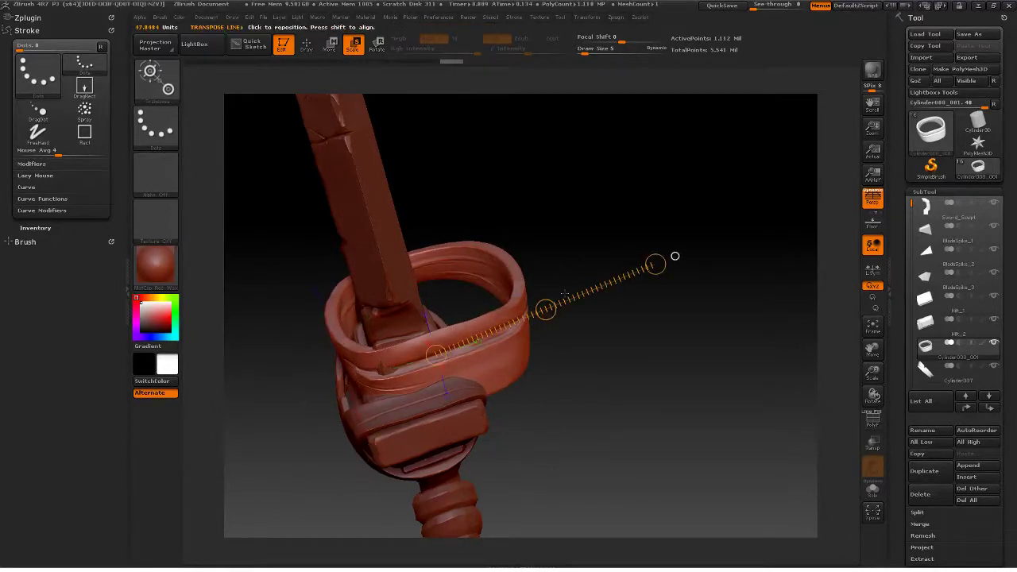
pyautogui.hotkey('ctrl', 'z')
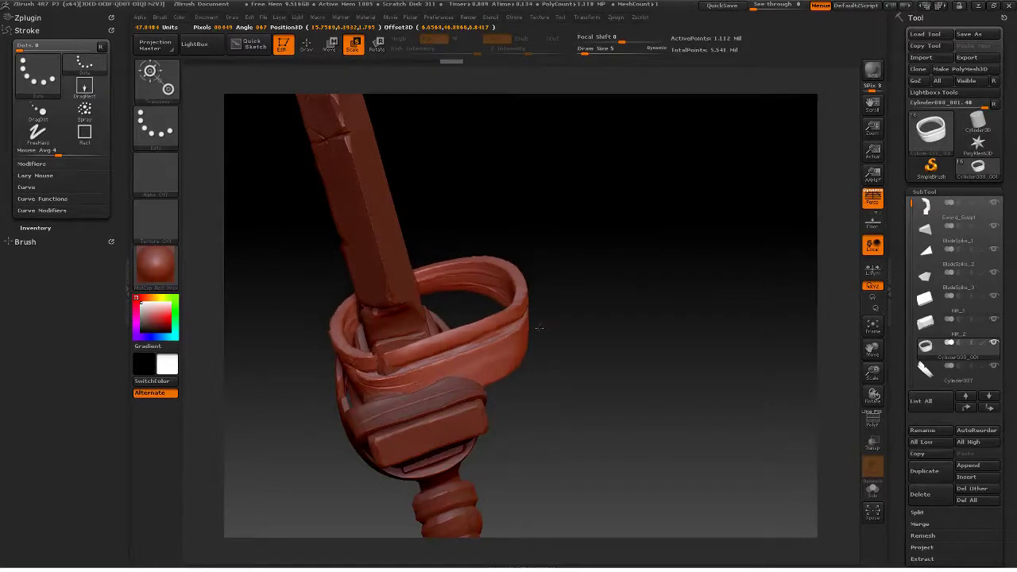
pyautogui.hotkey('ctrl', 'z')
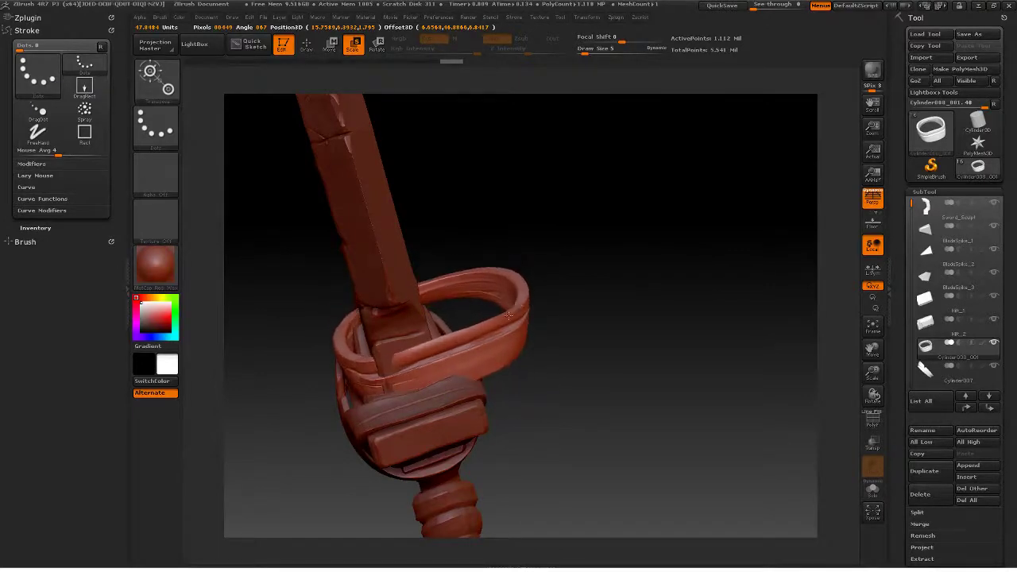
pyautogui.hotkey('ctrl', 'z')
pyautogui.hotkey('ctrl', 'z')
pyautogui.hotkey('ctrl', 'z')
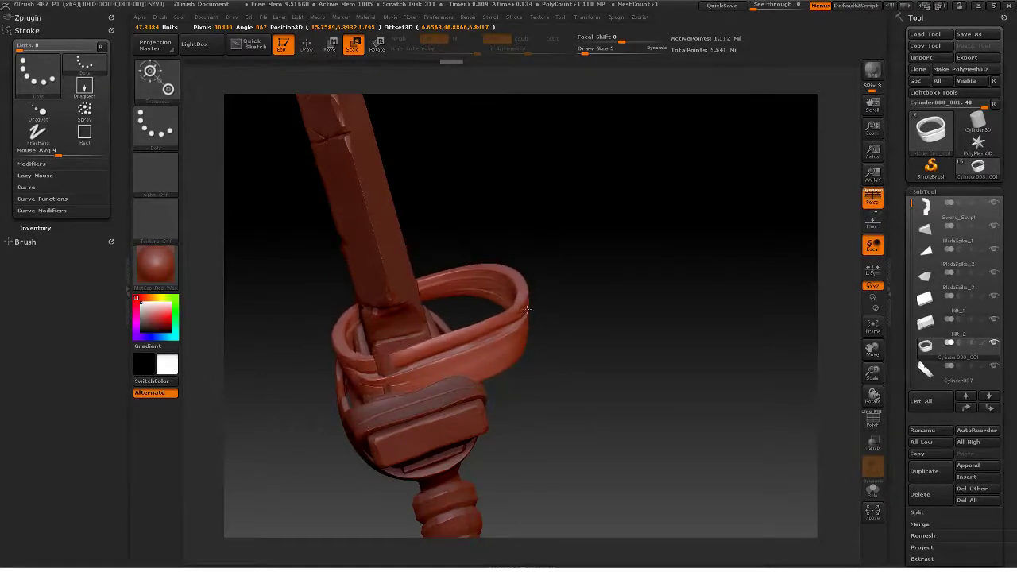
pyautogui.moveTo(545, 307)
pyautogui.mouseDown()
pyautogui.moveTo(672, 257)
pyautogui.moveTo(650, 261)
pyautogui.mouseUp()
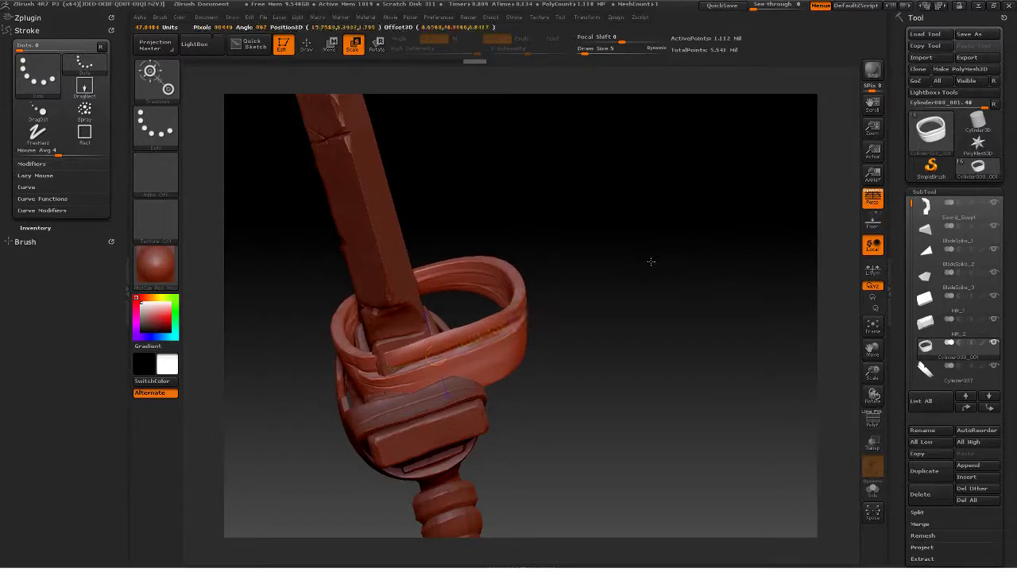
pyautogui.hotkey('ctrl', 'z')
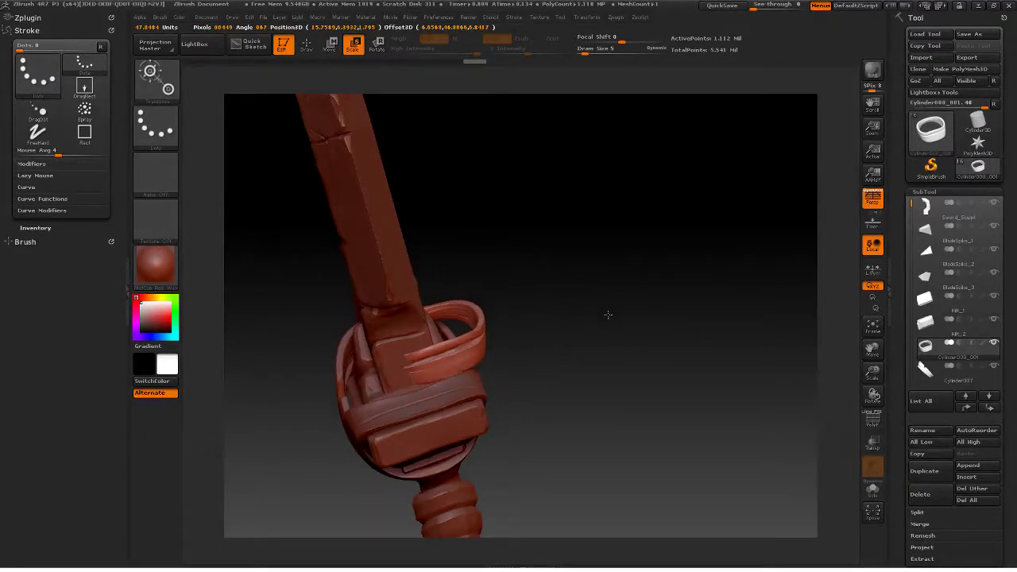
# Step: Return from transposing to draw mode and choose the Move brush for reshaping the strap
pyautogui.press('w')
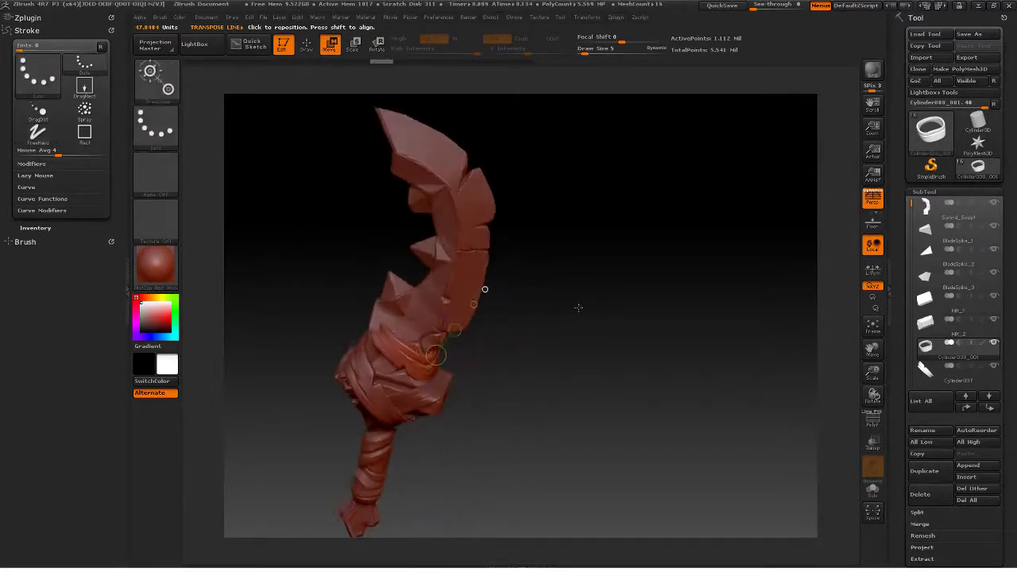
pyautogui.moveTo(579, 308); pyautogui.dragTo(556, 262)
pyautogui.press('q')
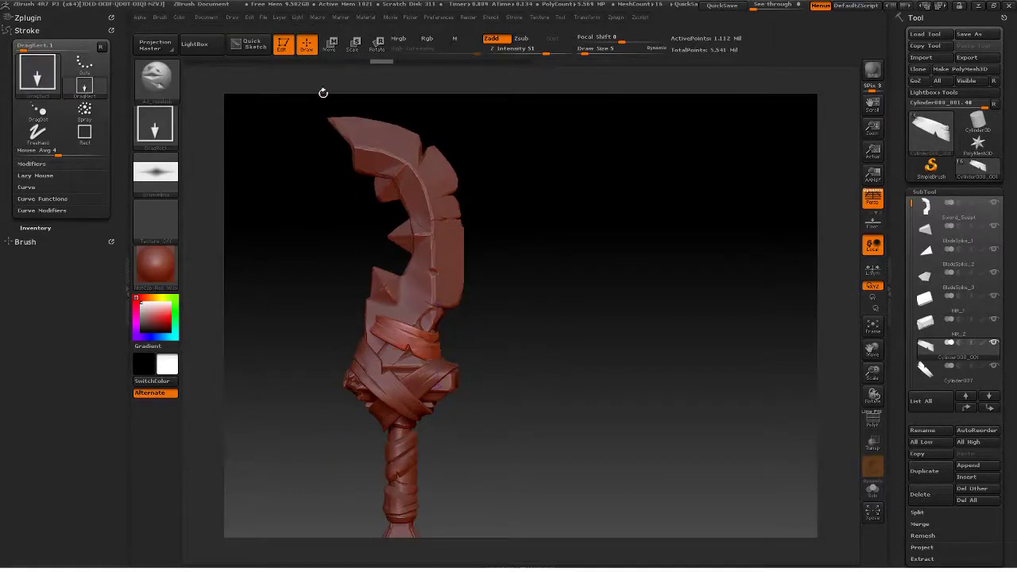
pyautogui.moveTo(504, 301)
pyautogui.mouseDown()
pyautogui.moveTo(521, 289)
pyautogui.moveTo(561, 315)
pyautogui.moveTo(559, 338)
pyautogui.mouseUp()
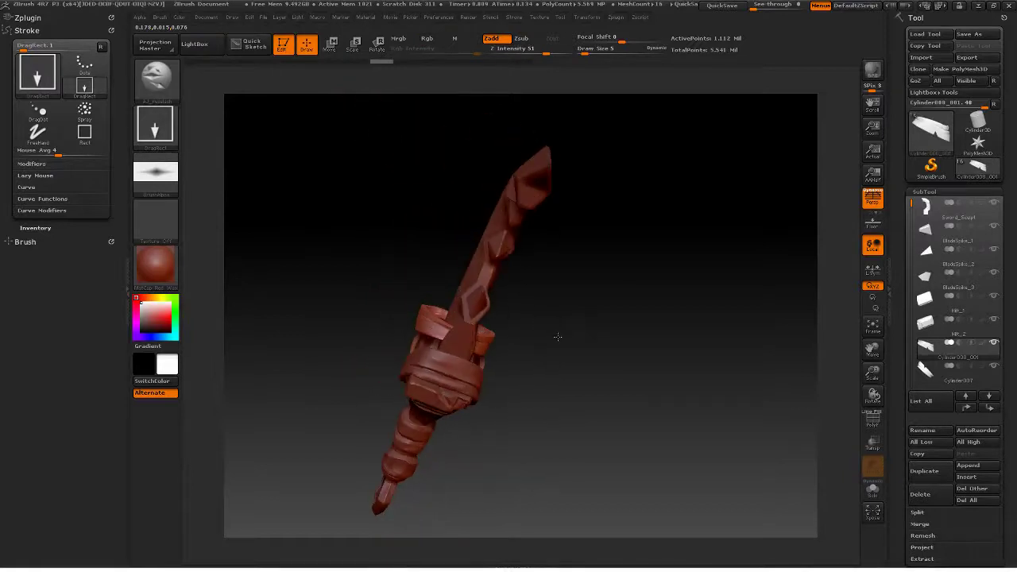
pyautogui.press('b')
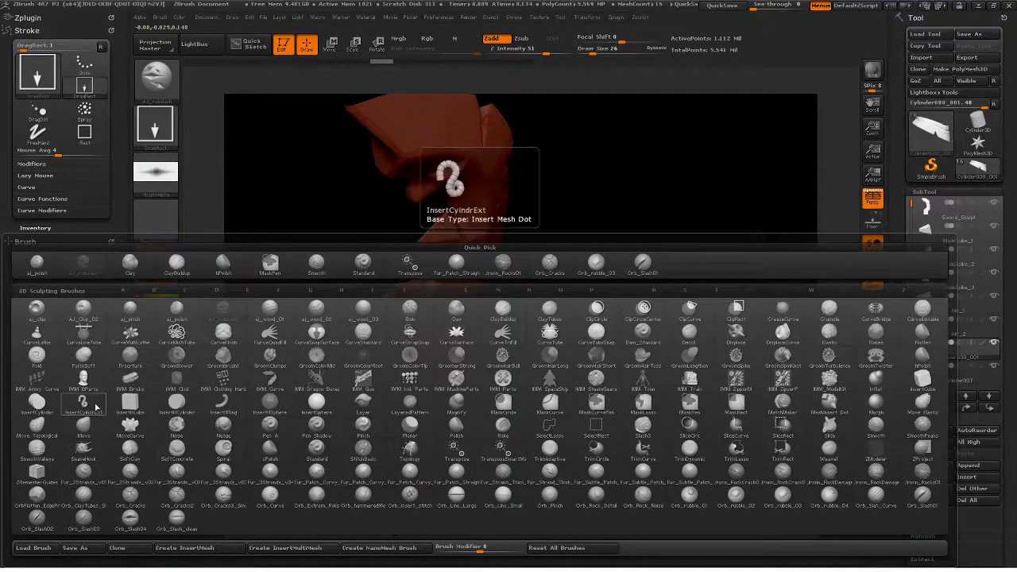
pyautogui.click(89, 431)
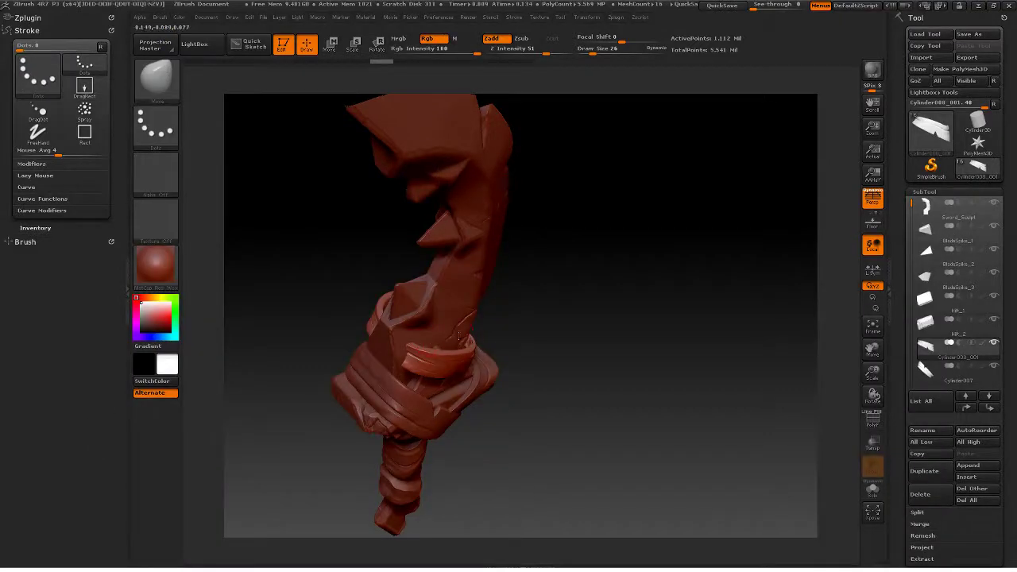
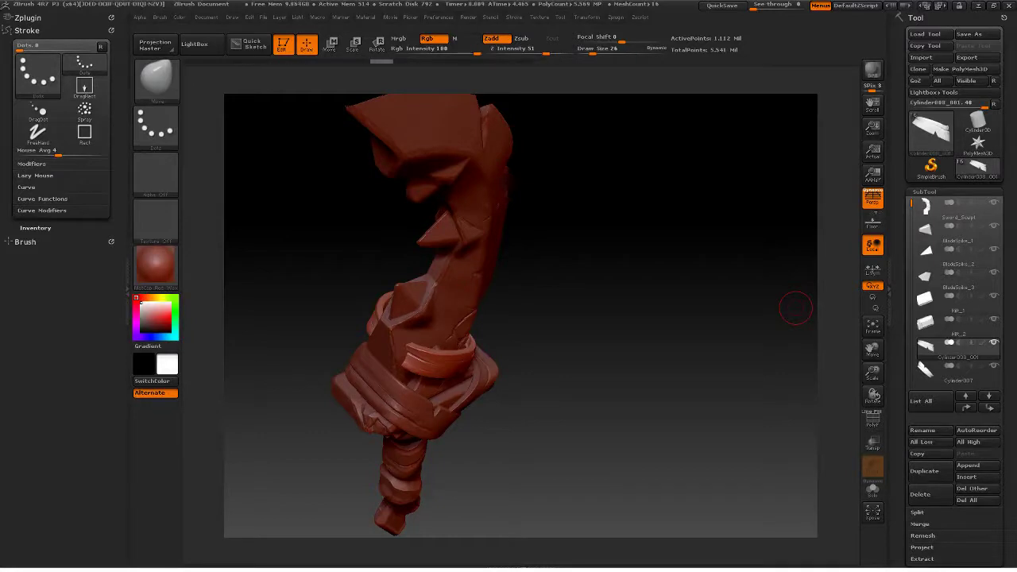
# Step: Change to the Move Topological brush and increase its draw size to 66
pyautogui.moveTo(795, 308); pyautogui.dragTo(604, 329)
pyautogui.press('b')
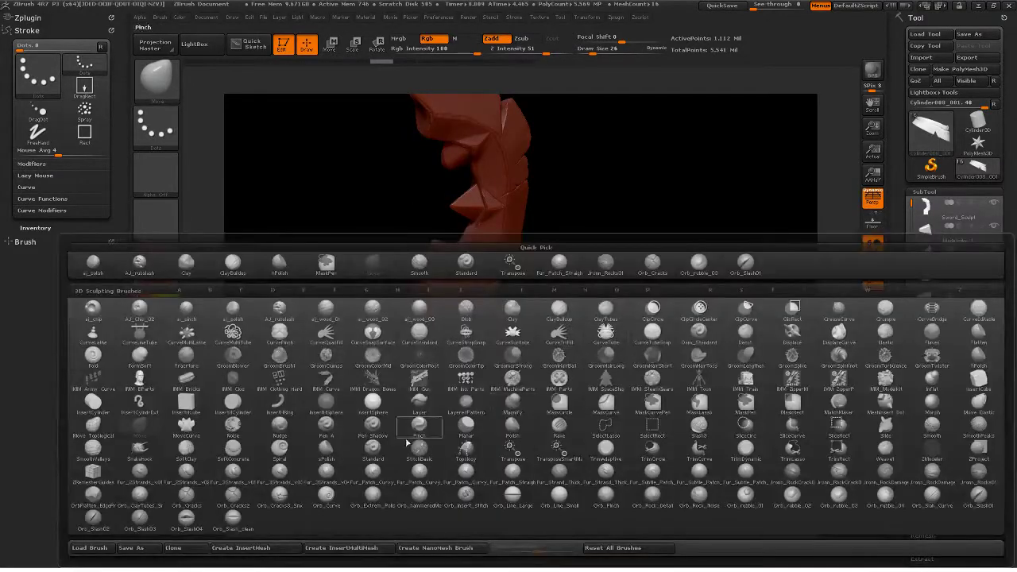
pyautogui.click(94, 428)
pyautogui.press(']')
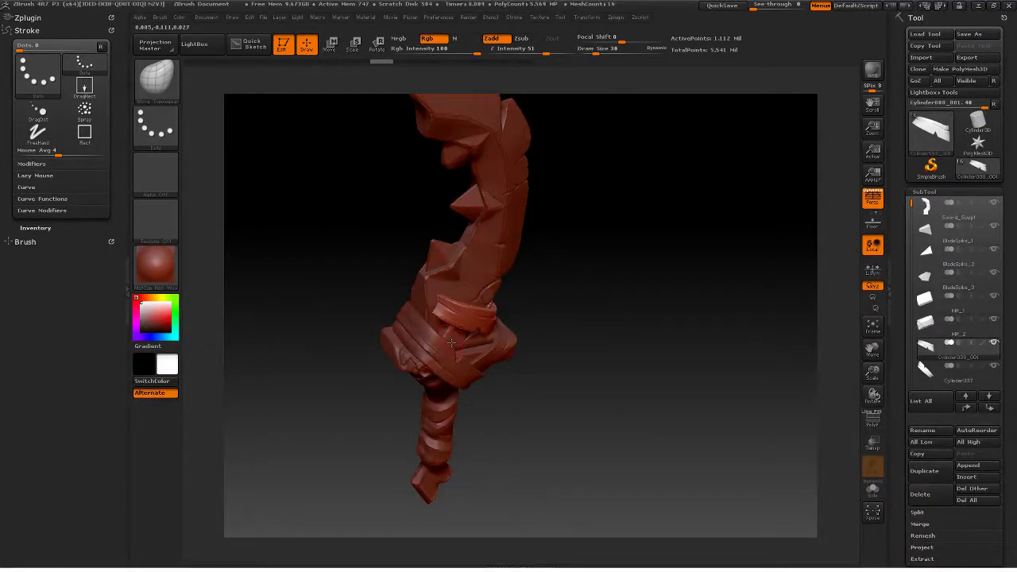
pyautogui.press(']')
pyautogui.press(']')
pyautogui.press(']')
pyautogui.press(']')
# Step: Pull the strap outward around the inner edge of the blade's base so it wraps the blade with a wavy shape
pyautogui.moveTo(590, 252)
pyautogui.mouseDown()
pyautogui.moveTo(595, 277)
pyautogui.moveTo(443, 316)
pyautogui.mouseUp()
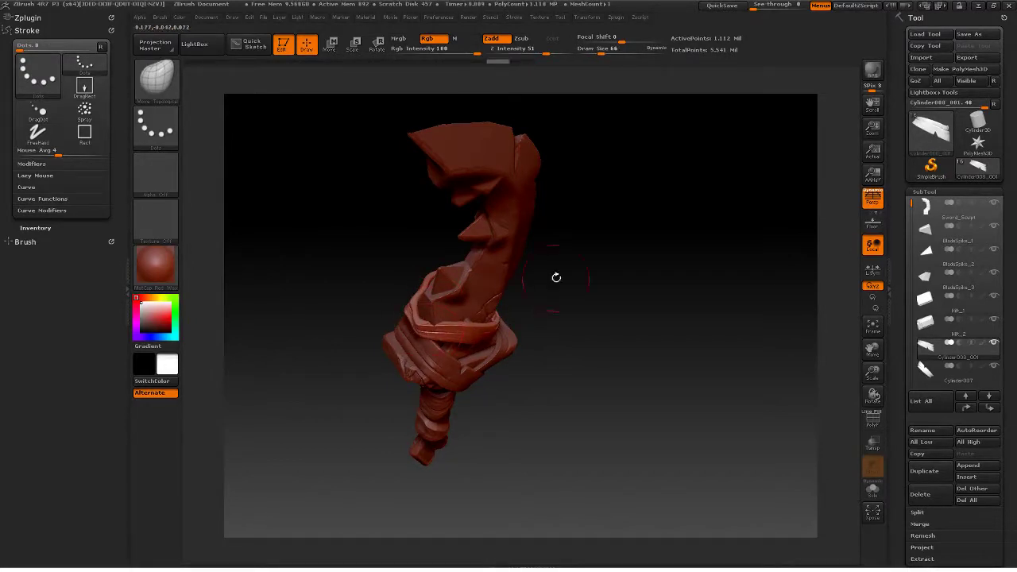
pyautogui.moveTo(556, 278)
pyautogui.mouseDown()
pyautogui.moveTo(595, 307)
pyautogui.moveTo(597, 332)
pyautogui.moveTo(409, 306)
pyautogui.moveTo(397, 287)
pyautogui.mouseUp()
pyautogui.moveTo(413, 251)
pyautogui.mouseDown()
pyautogui.moveTo(426, 243)
pyautogui.moveTo(429, 271)
pyautogui.moveTo(416, 291)
pyautogui.mouseUp()
pyautogui.moveTo(565, 183)
pyautogui.mouseDown()
pyautogui.moveTo(551, 132)
pyautogui.moveTo(554, 191)
pyautogui.mouseUp()
pyautogui.moveTo(639, 213); pyautogui.dragTo(645, 232)
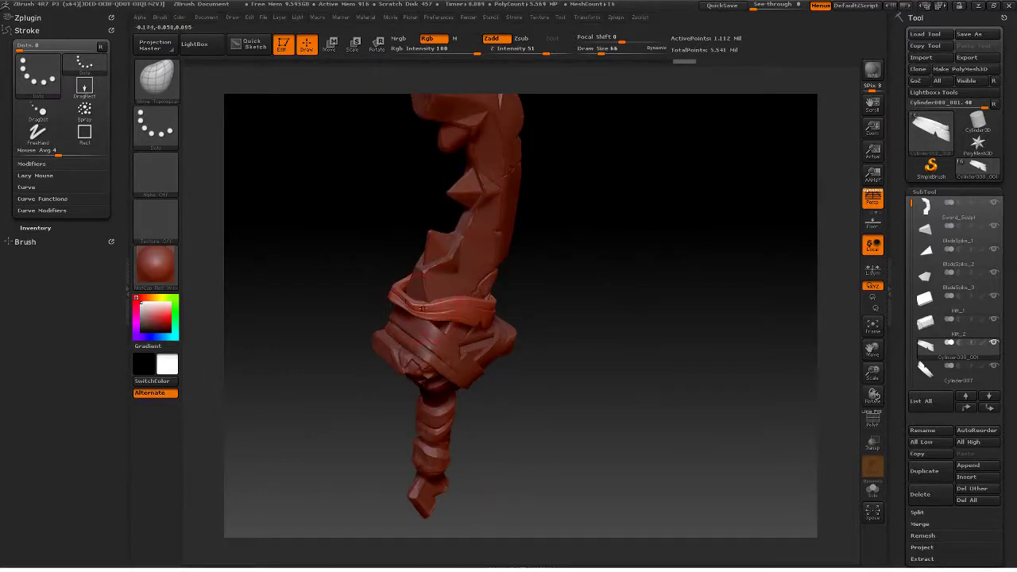
pyautogui.moveTo(401, 294)
pyautogui.mouseDown()
pyautogui.moveTo(397, 306)
pyautogui.moveTo(394, 295)
pyautogui.mouseUp()
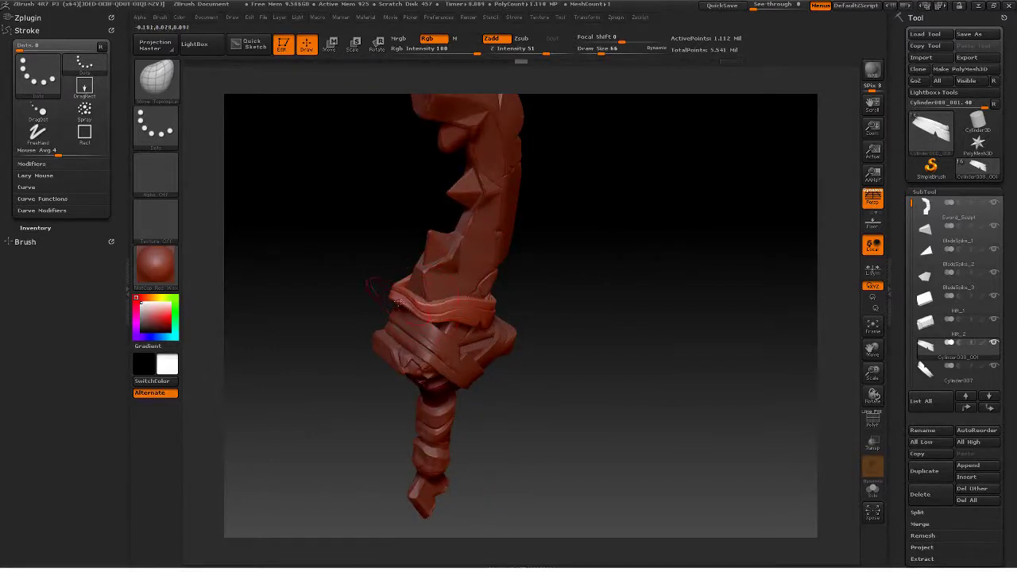
pyautogui.moveTo(601, 254); pyautogui.dragTo(630, 229)
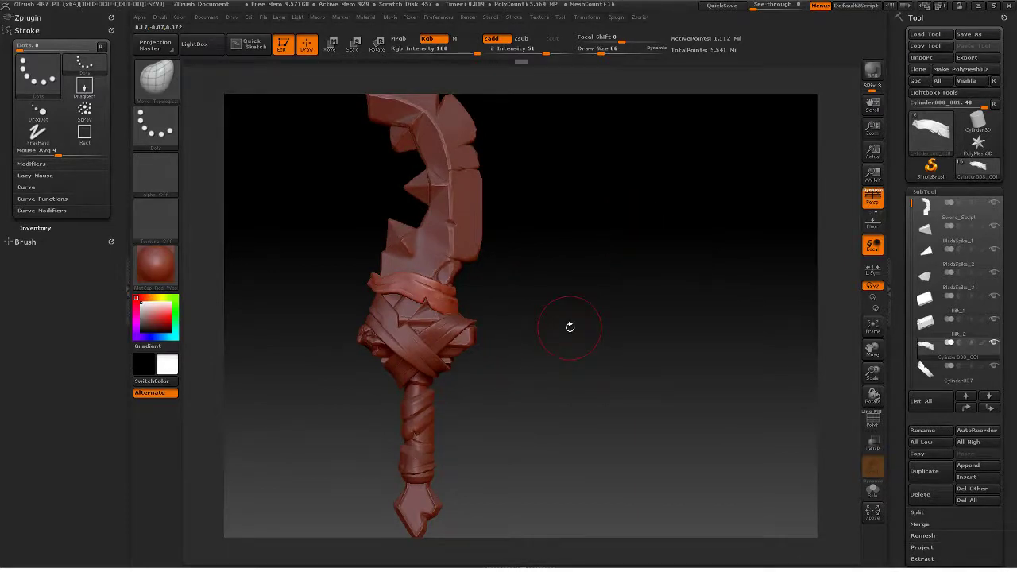
# Step: Even out the strap band where it wraps over the blade's inner edge above the guard
pyautogui.moveTo(556, 297); pyautogui.dragTo(501, 289)
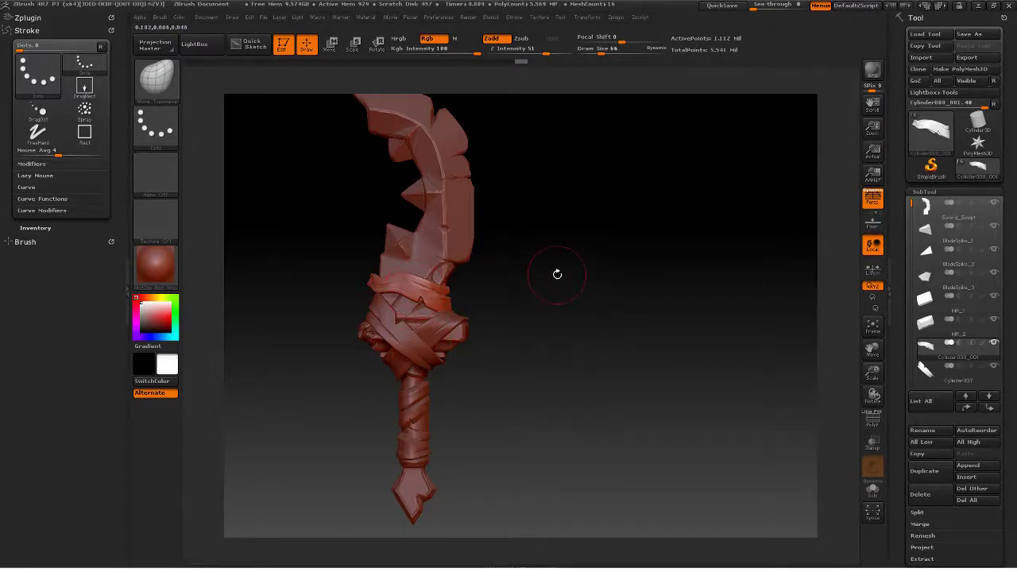
pyautogui.moveTo(557, 274); pyautogui.dragTo(448, 332)
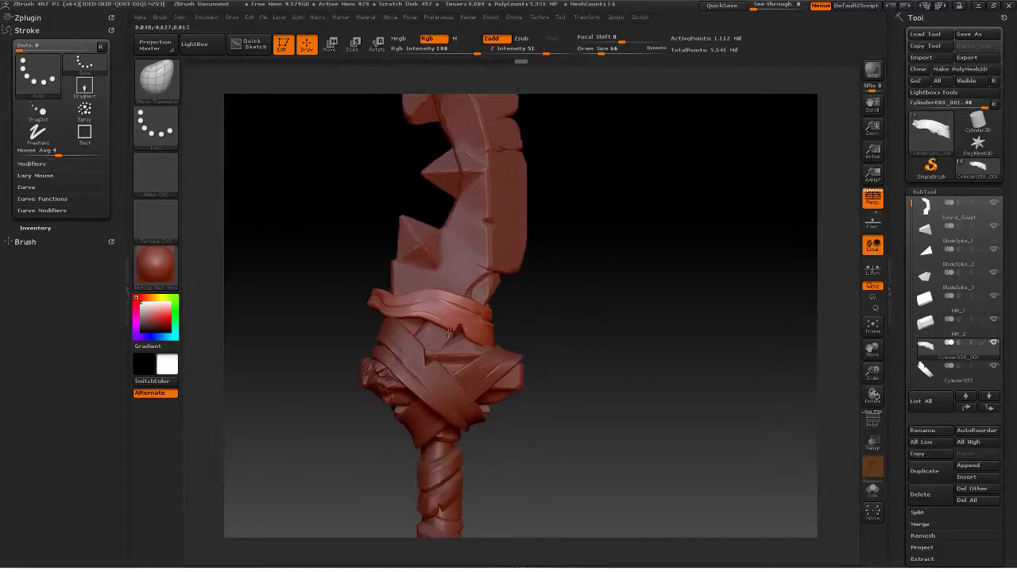
pyautogui.moveTo(557, 286); pyautogui.dragTo(545, 328)
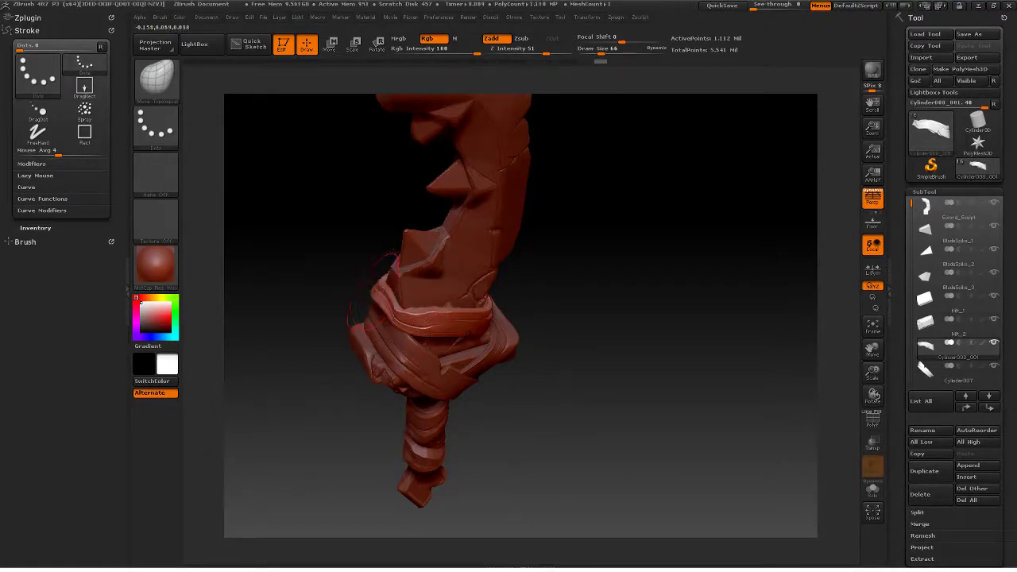
pyautogui.moveTo(570, 247); pyautogui.dragTo(445, 286)
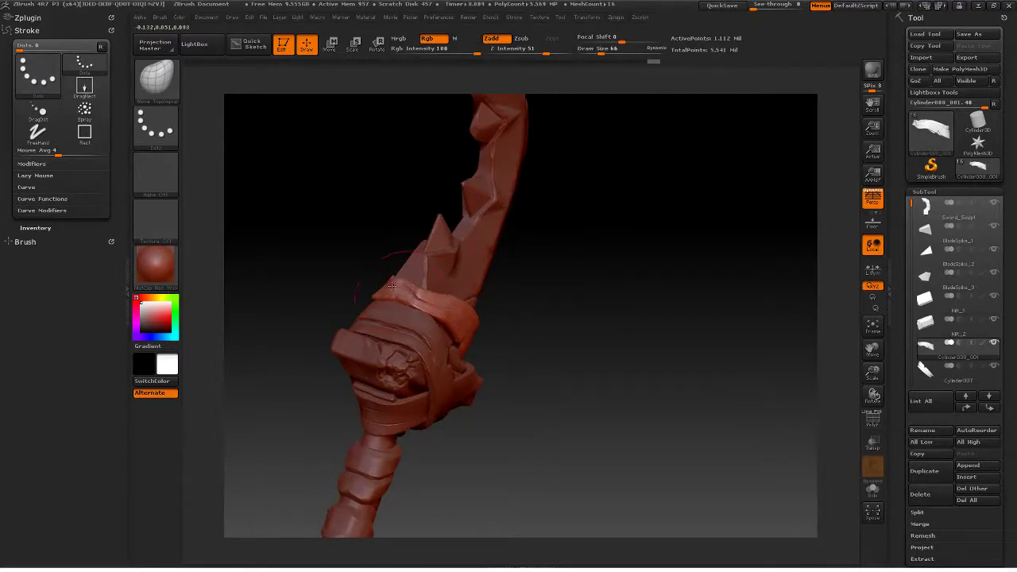
pyautogui.moveTo(433, 288); pyautogui.dragTo(424, 287)
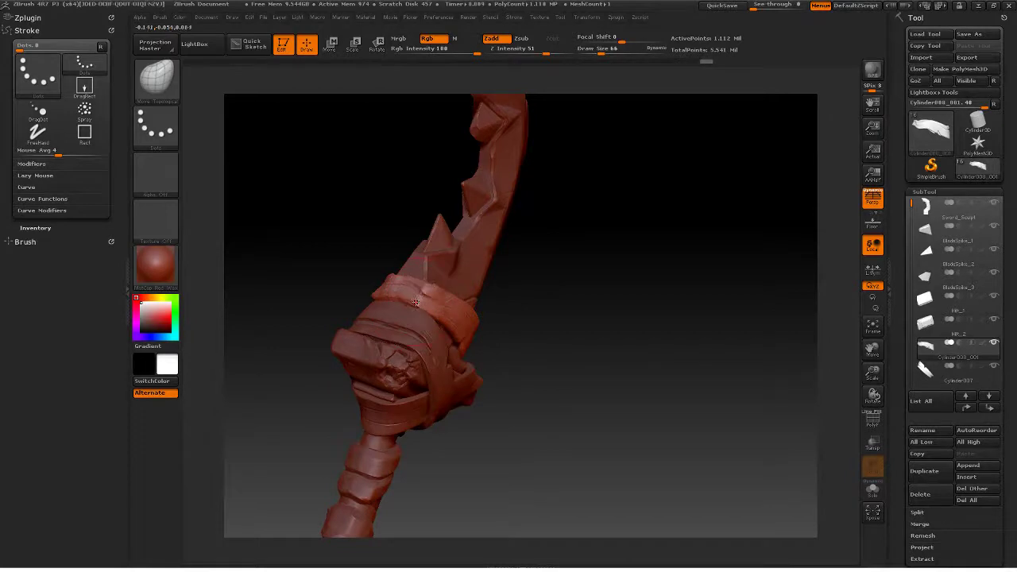
# Step: Delete the duplicated wrap strap subtool from the sword
pyautogui.moveTo(511, 280)
pyautogui.mouseDown()
pyautogui.moveTo(563, 246)
pyautogui.moveTo(621, 293)
pyautogui.moveTo(561, 216)
pyautogui.moveTo(624, 288)
pyautogui.moveTo(612, 295)
pyautogui.moveTo(628, 296)
pyautogui.moveTo(615, 302)
pyautogui.moveTo(629, 309)
pyautogui.moveTo(621, 317)
pyautogui.moveTo(627, 290)
pyautogui.mouseUp()
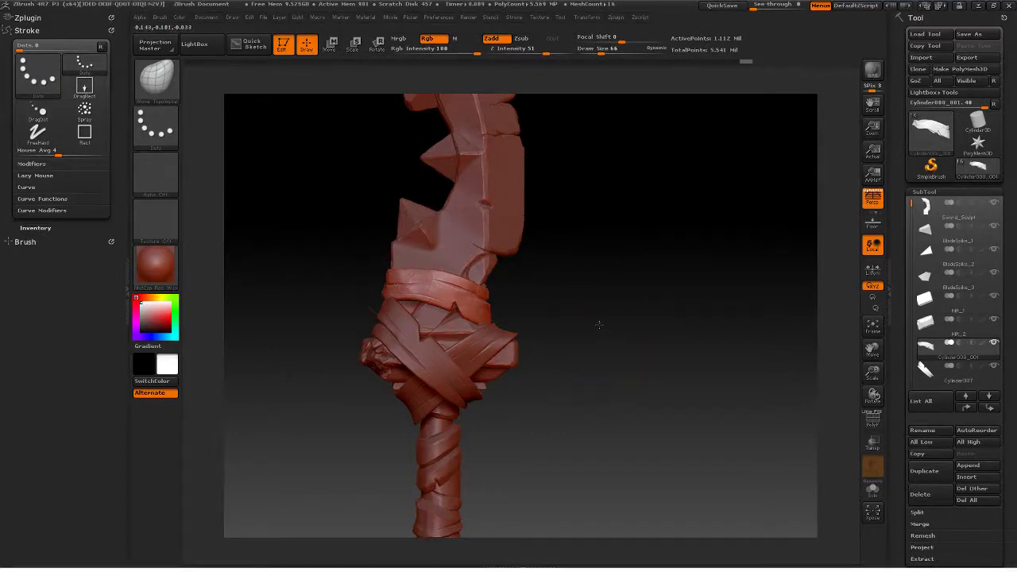
pyautogui.click(935, 498)
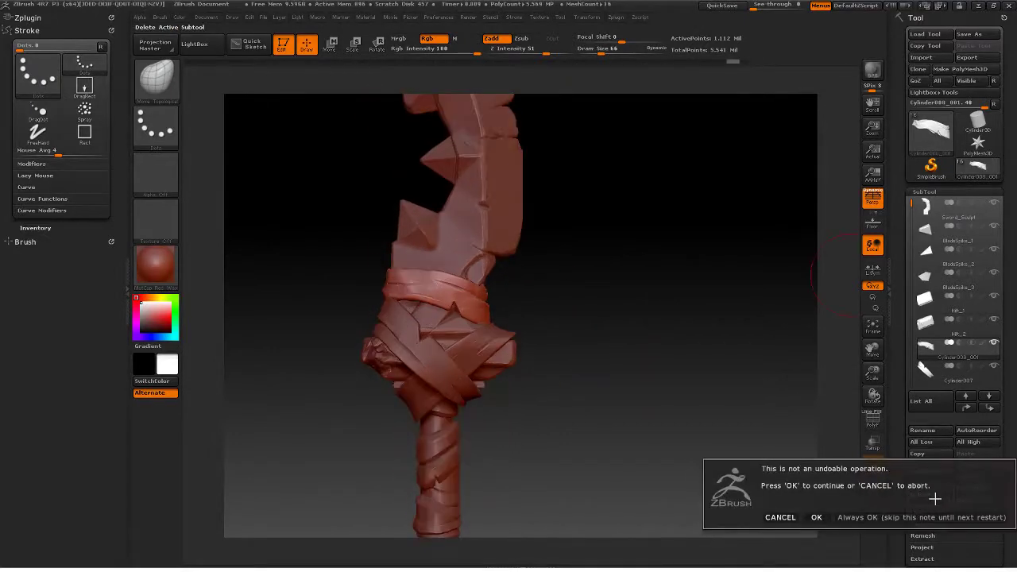
pyautogui.click(816, 517)
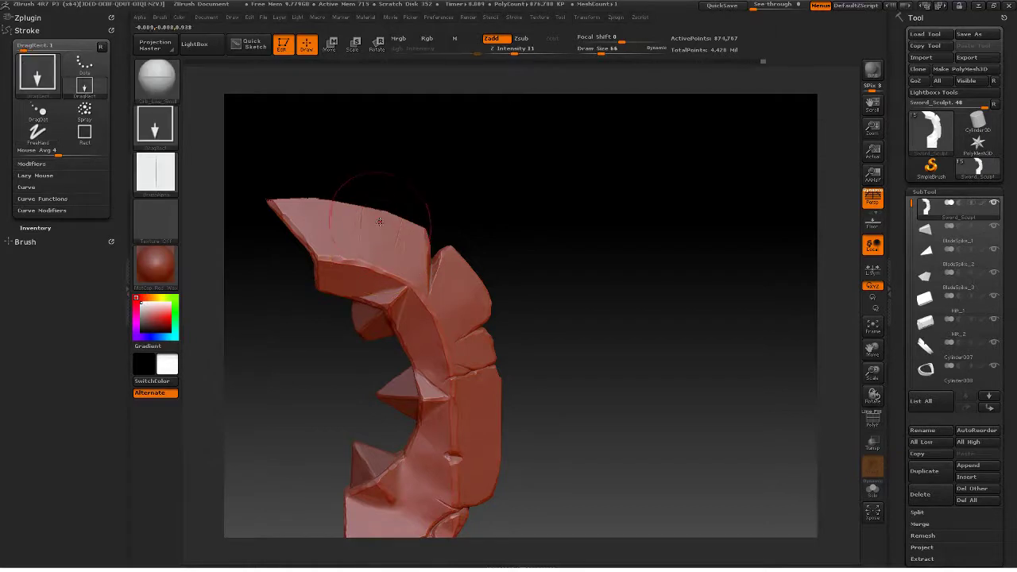
# Step: Stamp thin straight cuts into the upper blade face and the back-edge plate with the Orb line brushes
pyautogui.moveTo(454, 231)
pyautogui.mouseDown()
pyautogui.moveTo(533, 200)
pyautogui.moveTo(548, 179)
pyautogui.moveTo(553, 192)
pyautogui.moveTo(538, 172)
pyautogui.moveTo(611, 243)
pyautogui.mouseUp()
pyautogui.moveTo(355, 210); pyautogui.dragTo(348, 255)
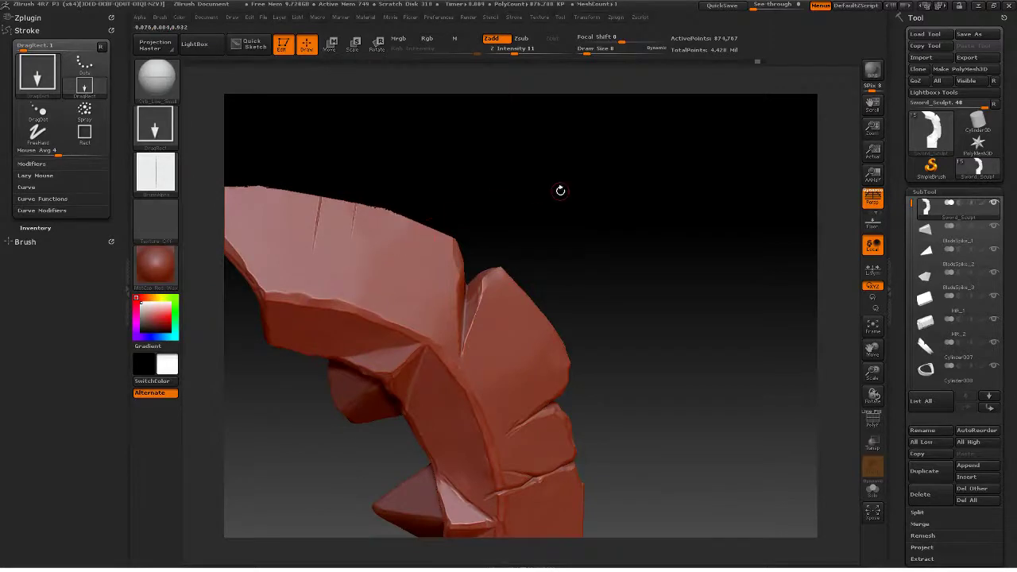
pyautogui.moveTo(558, 191)
pyautogui.mouseDown()
pyautogui.moveTo(581, 170)
pyautogui.moveTo(529, 270)
pyautogui.mouseUp()
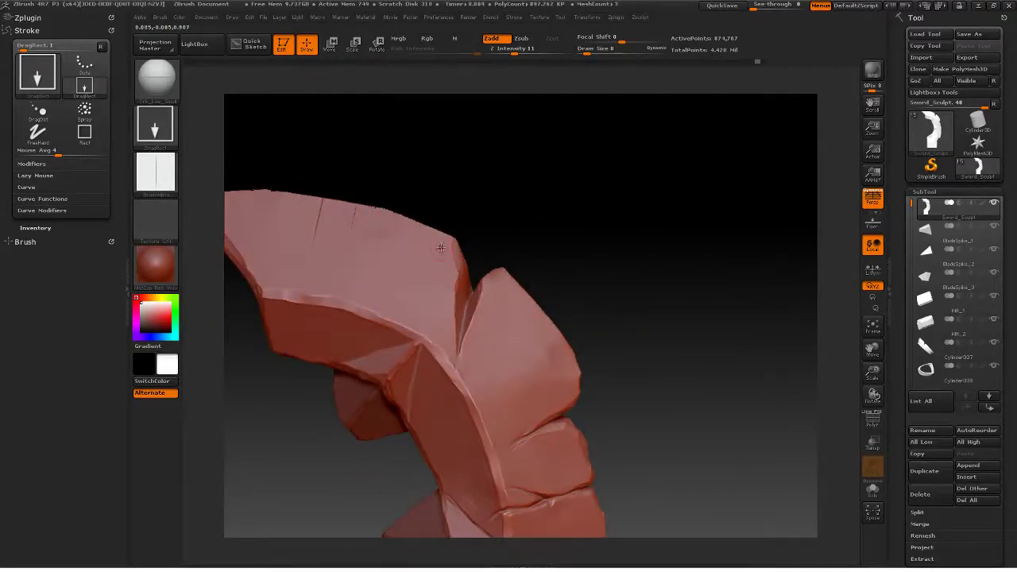
pyautogui.moveTo(440, 247)
pyautogui.mouseDown()
pyautogui.moveTo(647, 289)
pyautogui.moveTo(604, 277)
pyautogui.moveTo(577, 239)
pyautogui.moveTo(552, 299)
pyautogui.mouseUp()
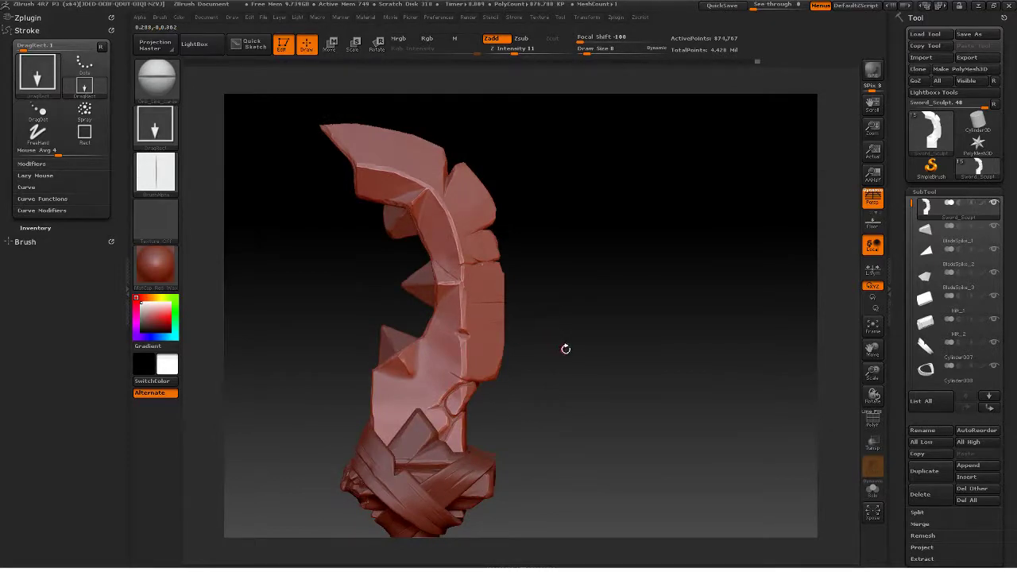
pyautogui.moveTo(566, 349)
pyautogui.mouseDown()
pyautogui.moveTo(596, 317)
pyautogui.moveTo(574, 261)
pyautogui.moveTo(620, 320)
pyautogui.mouseUp()
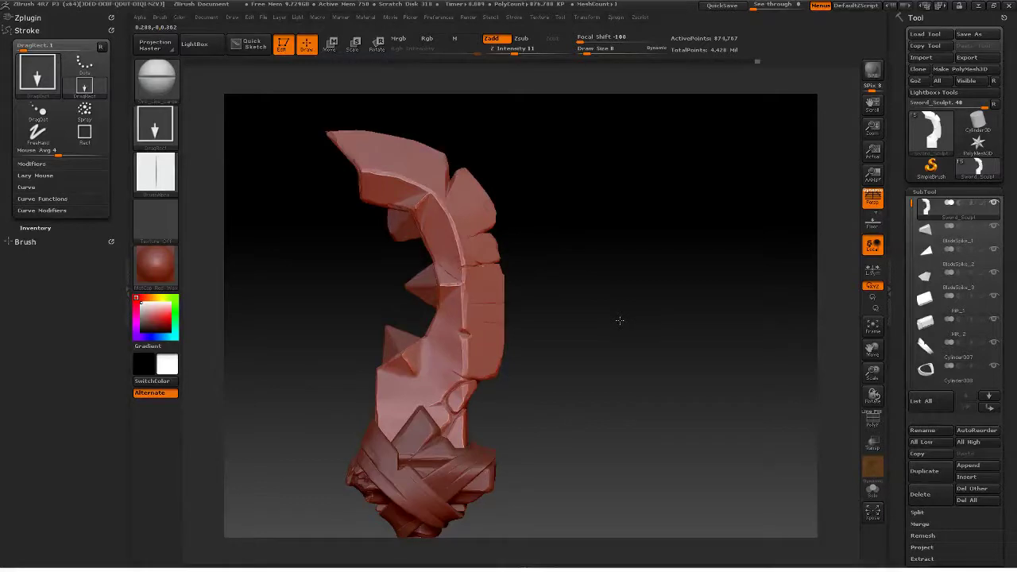
# Step: Try to carve a notch with Orb_Cracks where the upper plate crack meets the blade's ridge, smoothing its edges with aj_polish
pyautogui.press('b')
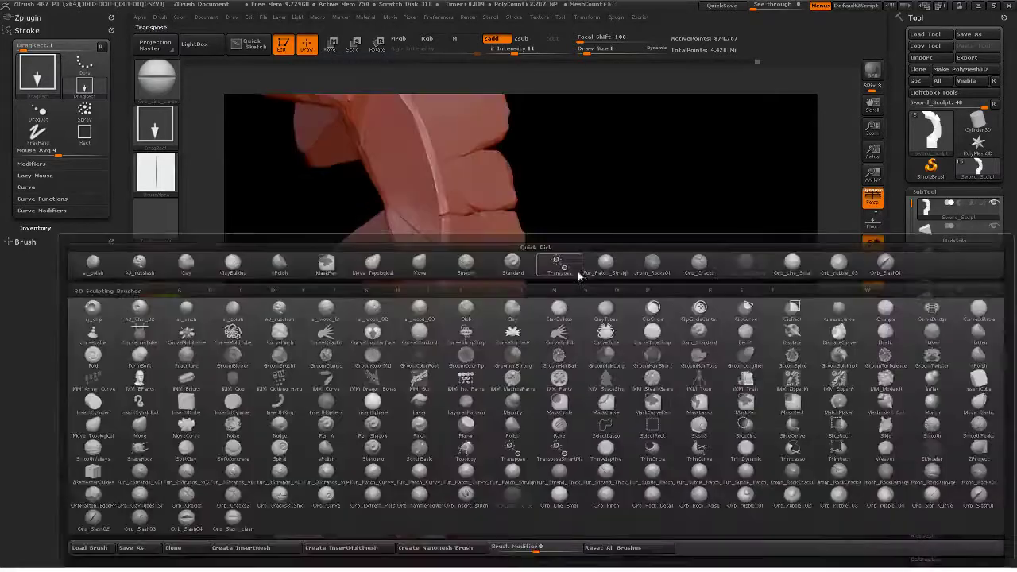
pyautogui.click(199, 497)
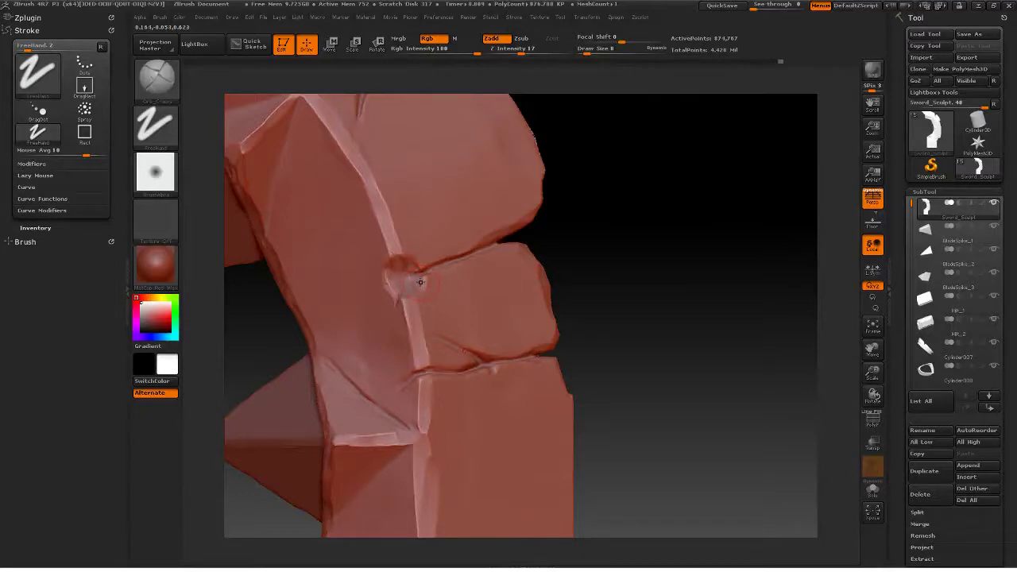
pyautogui.press('b')
pyautogui.press('s')
pyautogui.press('t')
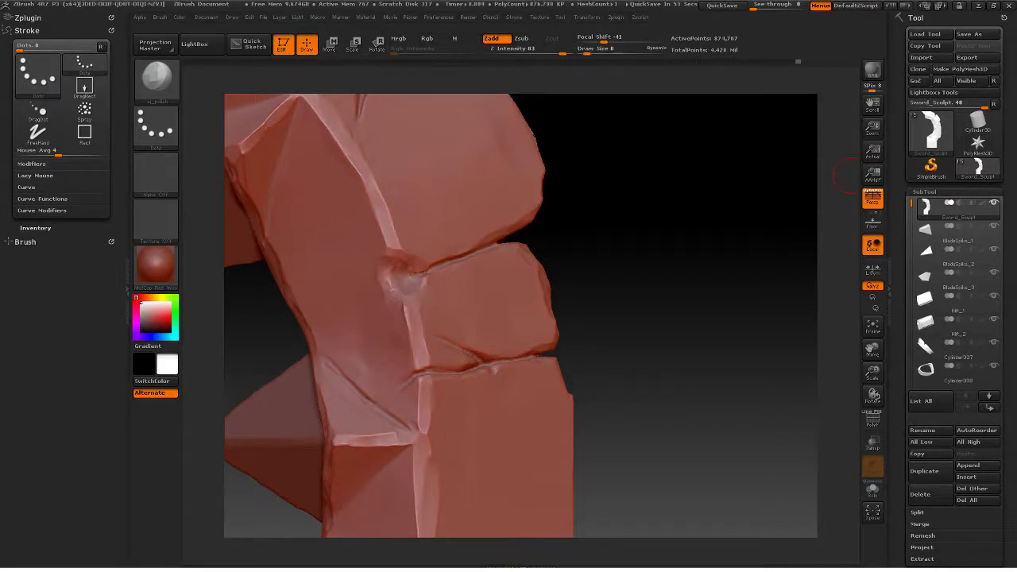
pyautogui.moveTo(849, 175); pyautogui.dragTo(818, 179)
pyautogui.moveTo(446, 271); pyautogui.dragTo(428, 278)
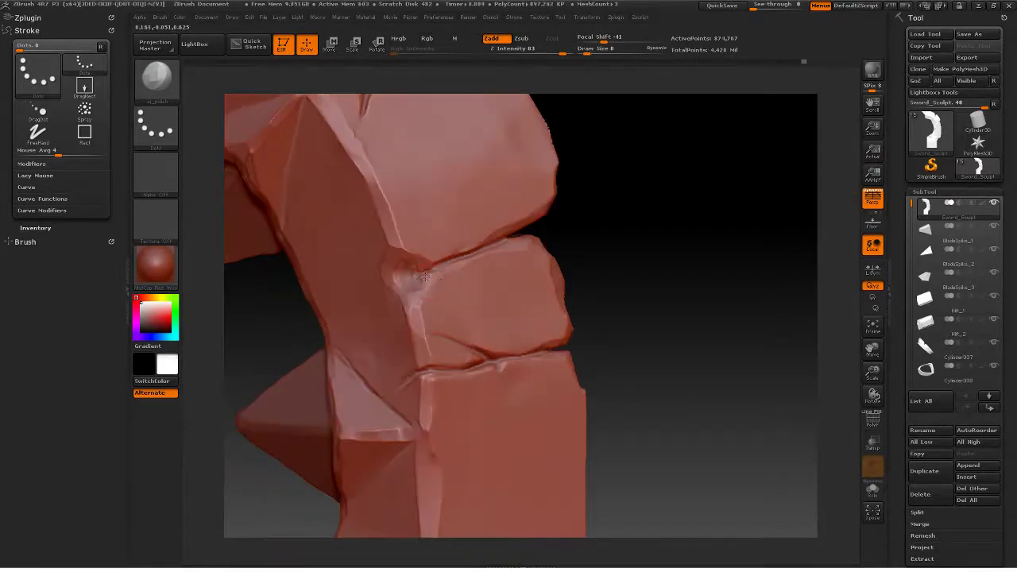
pyautogui.moveTo(628, 318)
pyautogui.keyDown('alt'); pyautogui.mouseDown()
pyautogui.moveTo(608, 254)
pyautogui.moveTo(570, 205)
pyautogui.moveTo(646, 352)
pyautogui.mouseUp(); pyautogui.keyUp('alt')
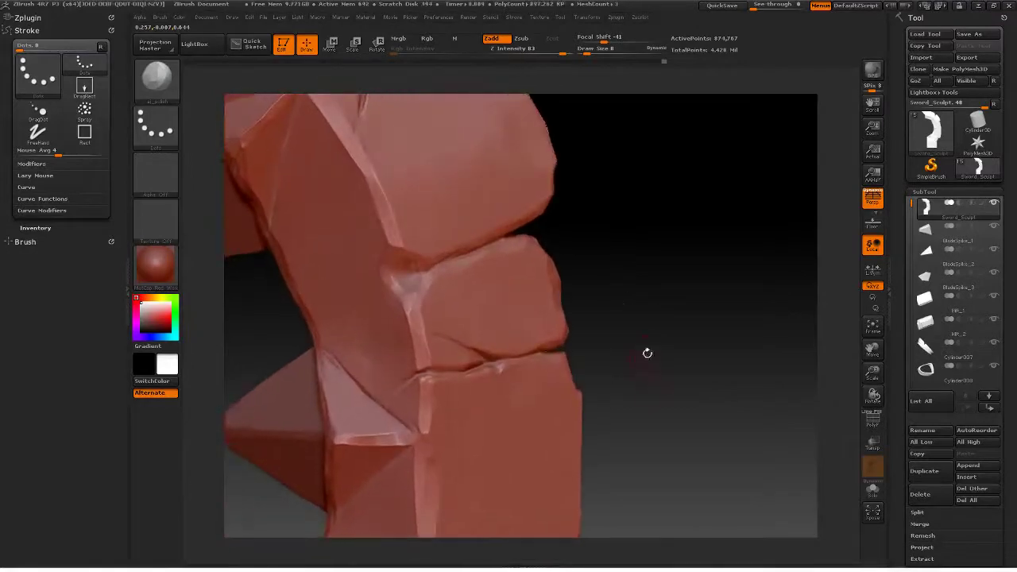
pyautogui.moveTo(630, 266); pyautogui.dragTo(634, 271)
# Step: Undo the notch carved and polished at the blade's ridge beside the upper plate crack
pyautogui.press('b')
pyautogui.press('d')
pyautogui.press('s')
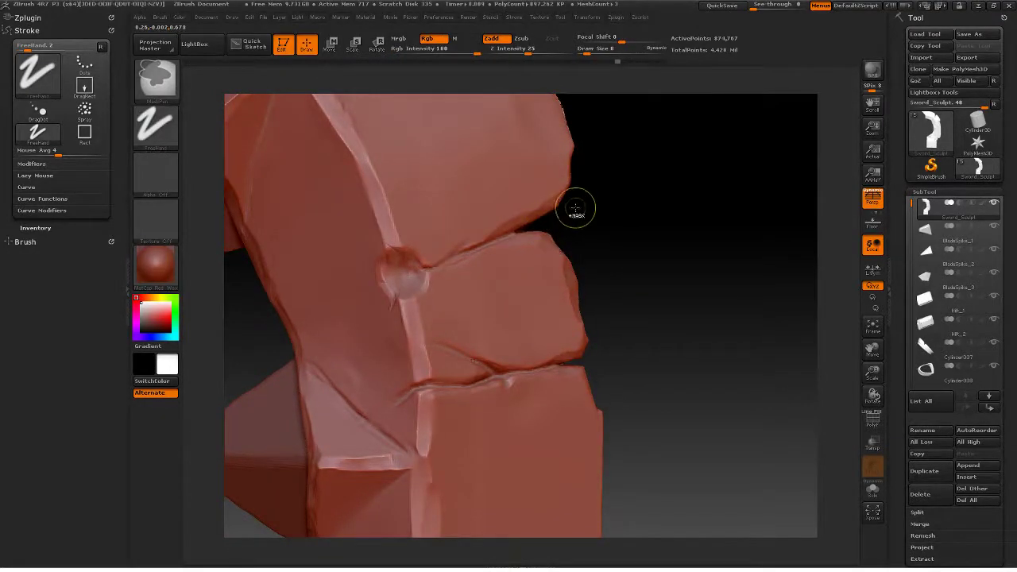
pyautogui.press('b')
pyautogui.press('h')
pyautogui.press('p')
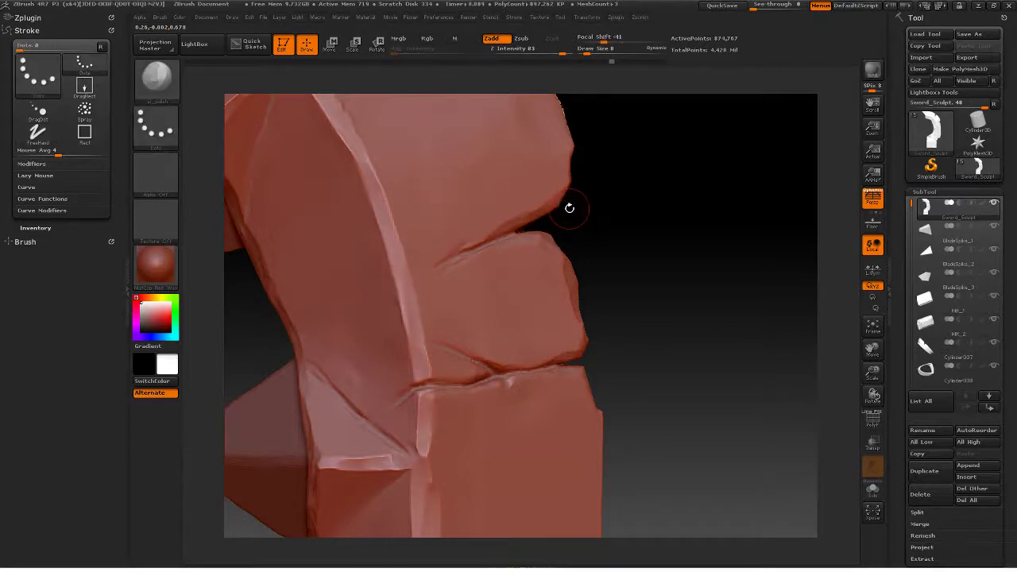
pyautogui.moveTo(954, 232)
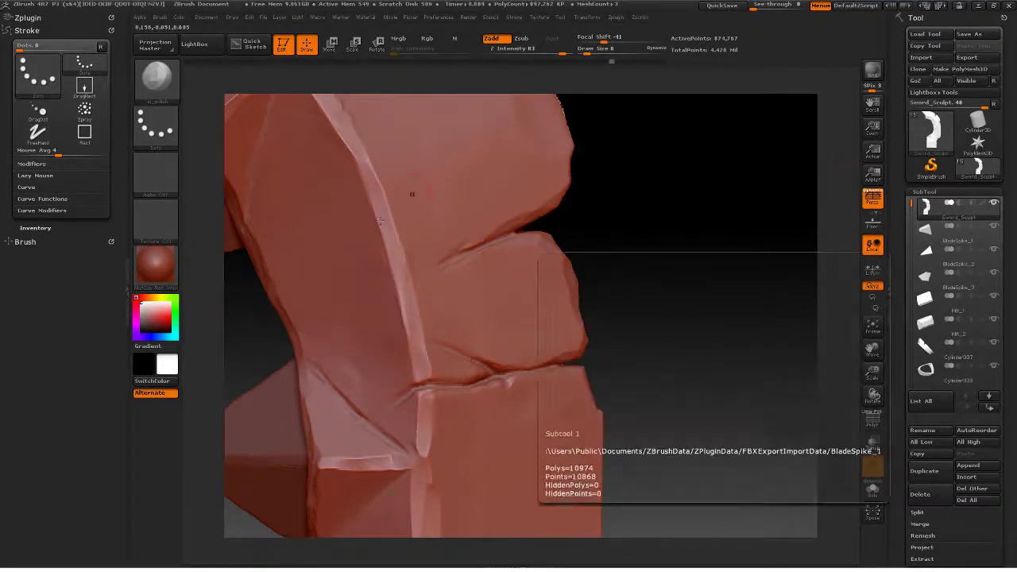
pyautogui.moveTo(688, 293)
pyautogui.mouseDown()
pyautogui.moveTo(663, 253)
pyautogui.moveTo(647, 268)
pyautogui.moveTo(509, 294)
pyautogui.mouseUp()
pyautogui.press('b')
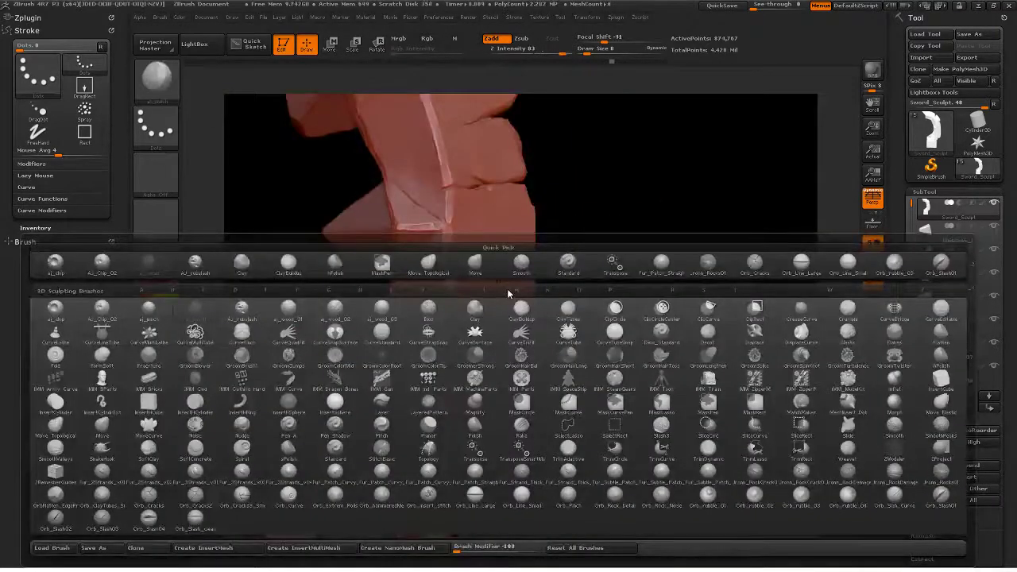
pyautogui.press('m')
pyautogui.press('p')
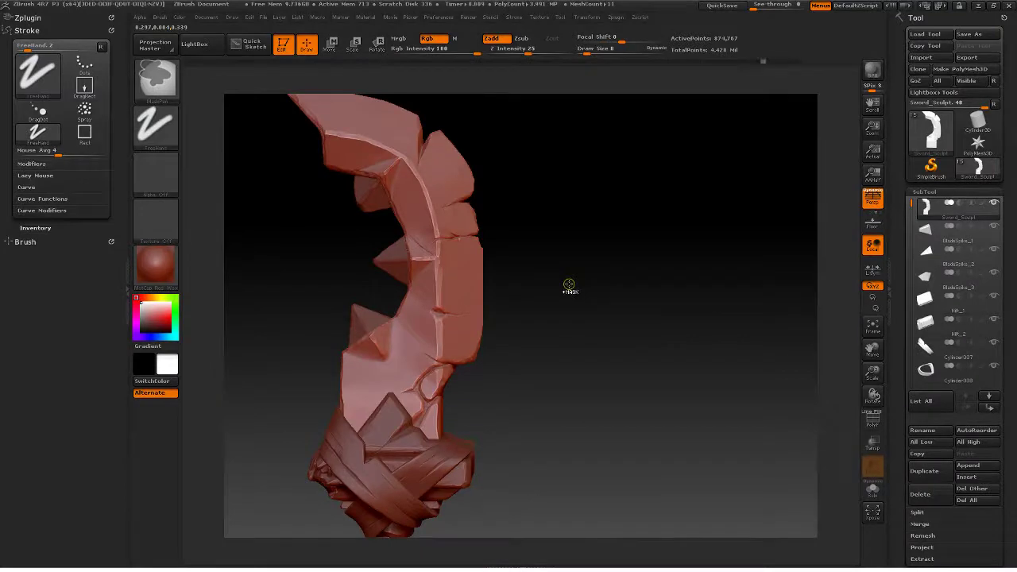
pyautogui.press('ctrl')
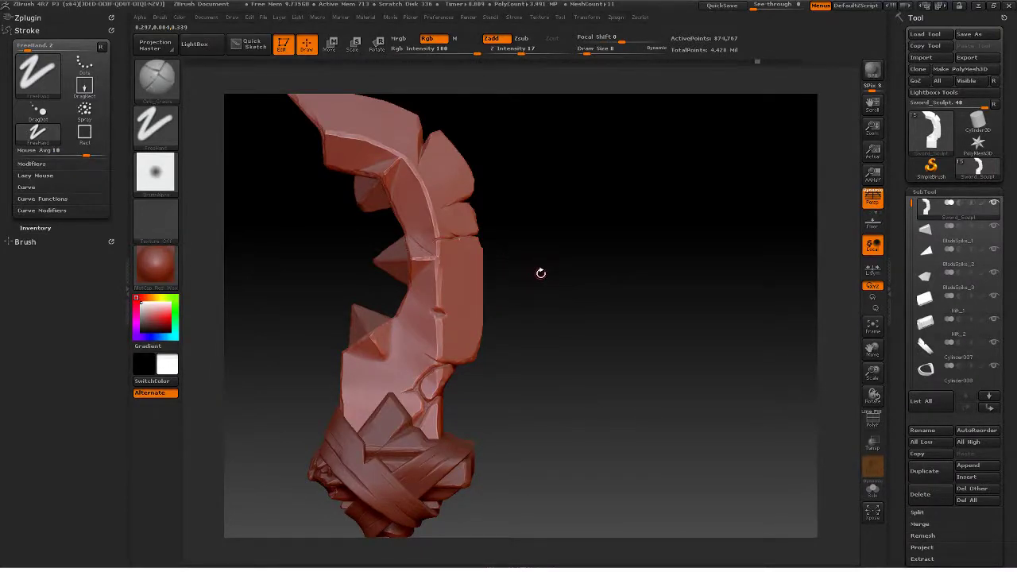
pyautogui.keyDown('alt'); pyautogui.moveTo(569, 279); pyautogui.dragTo(638, 268); pyautogui.keyUp('alt')
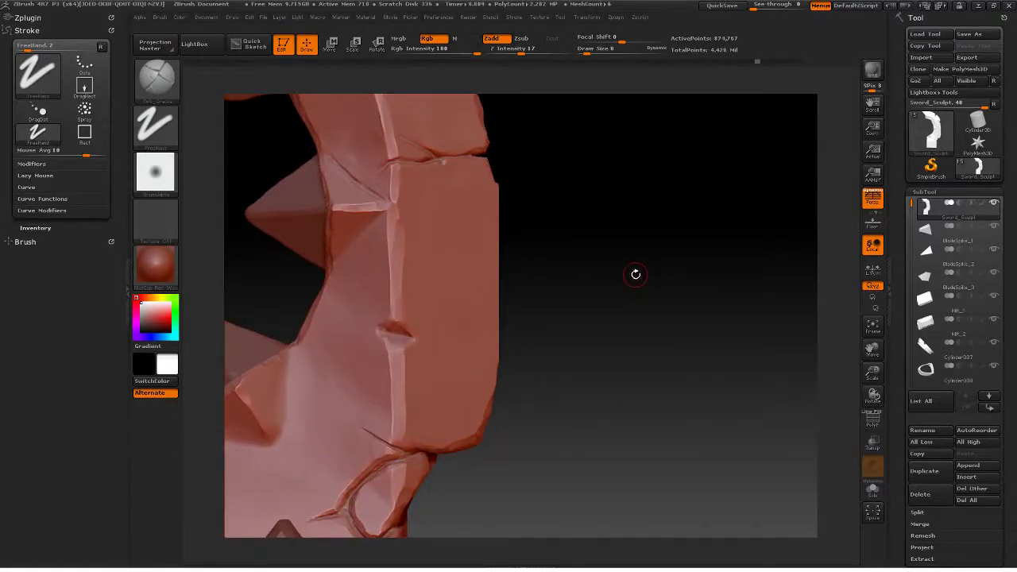
pyautogui.press('b')
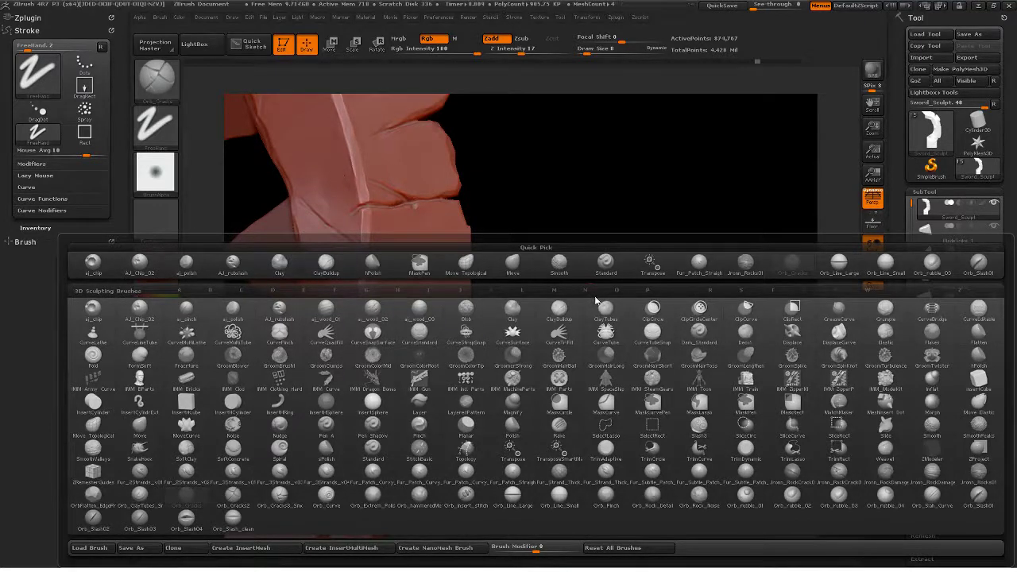
pyautogui.press('s')
pyautogui.press('r')
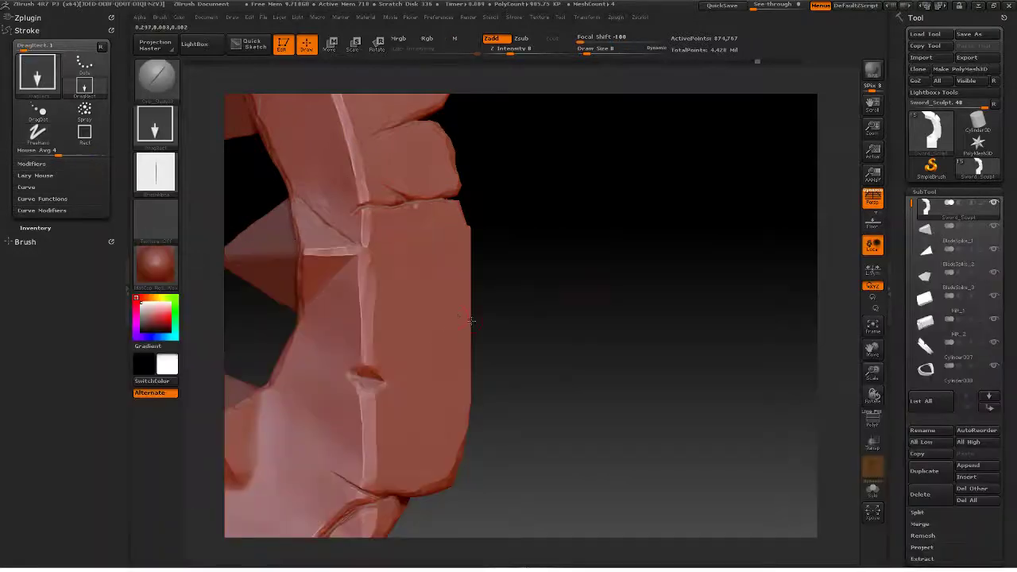
pyautogui.moveTo(634, 297)
pyautogui.mouseDown()
pyautogui.moveTo(661, 302)
pyautogui.moveTo(610, 299)
pyautogui.moveTo(615, 315)
pyautogui.moveTo(602, 293)
pyautogui.moveTo(626, 321)
pyautogui.moveTo(597, 282)
pyautogui.moveTo(620, 322)
pyautogui.moveTo(597, 284)
pyautogui.moveTo(627, 314)
pyautogui.moveTo(636, 290)
pyautogui.moveTo(656, 333)
pyautogui.moveTo(645, 343)
pyautogui.moveTo(652, 291)
pyautogui.moveTo(488, 381)
pyautogui.mouseUp()
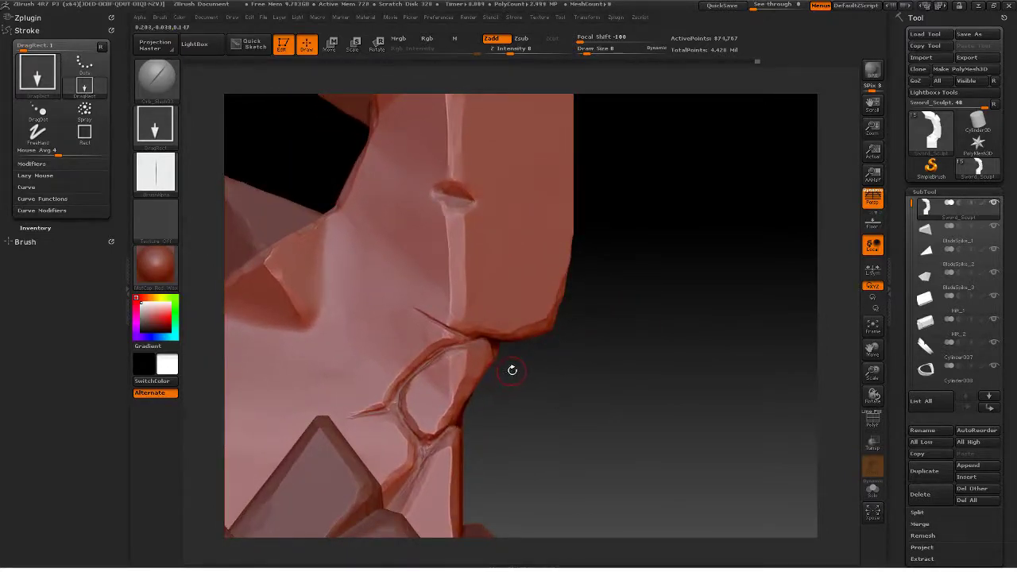
# Step: Soften the crack running from the back-edge plate's lower corner into the blade face with the aj_polish brush
pyautogui.press('b')
pyautogui.press('h')
pyautogui.press('p')
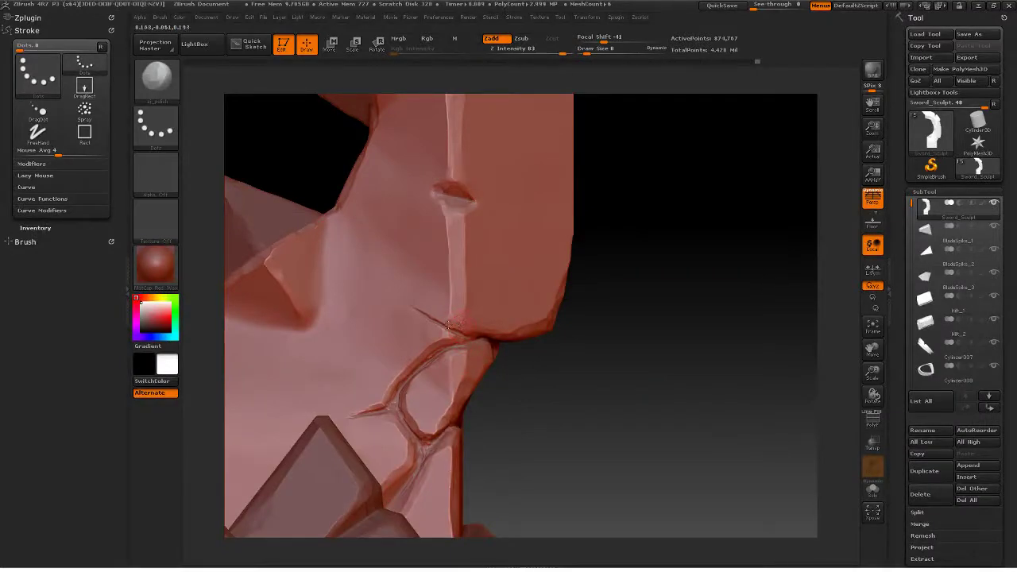
pyautogui.moveTo(449, 325)
pyautogui.mouseDown()
pyautogui.moveTo(460, 340)
pyautogui.moveTo(449, 331)
pyautogui.mouseUp()
pyautogui.click(454, 329)
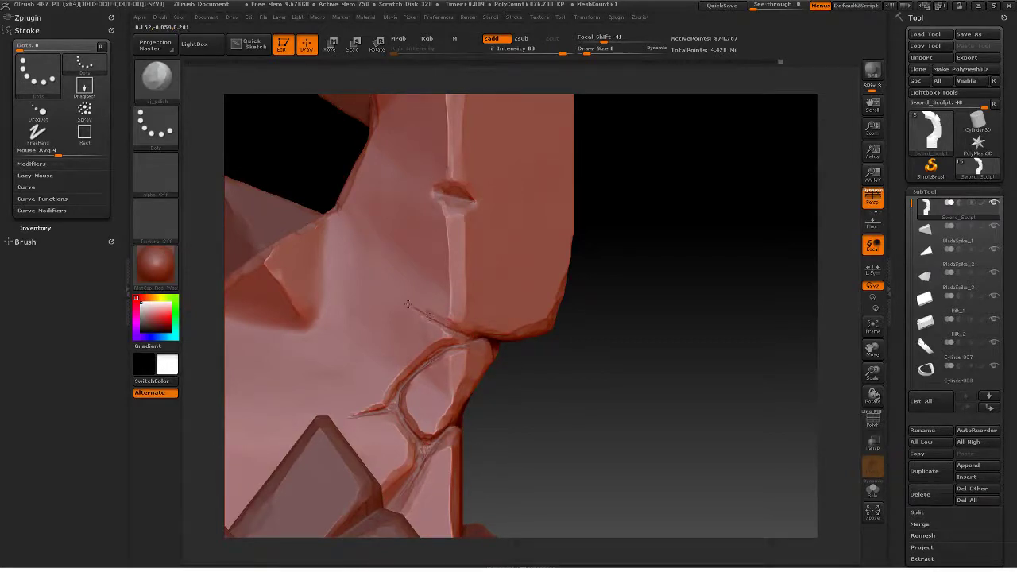
pyautogui.moveTo(426, 308); pyautogui.dragTo(433, 311)
# Step: Recut the crack below the back-edge plate with Orb_Cracks and extend it farther diagonally into the blade face
pyautogui.press('b')
pyautogui.press('o')
pyautogui.press('c')
pyautogui.moveTo(425, 314); pyautogui.dragTo(403, 302)
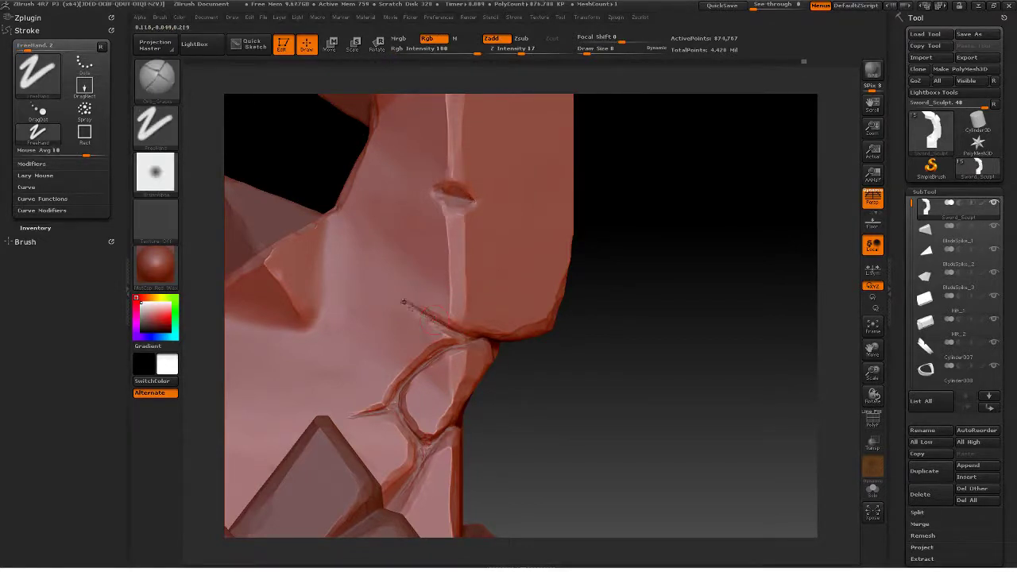
pyautogui.moveTo(654, 263)
pyautogui.mouseDown()
pyautogui.moveTo(674, 227)
pyautogui.moveTo(657, 258)
pyautogui.mouseUp()
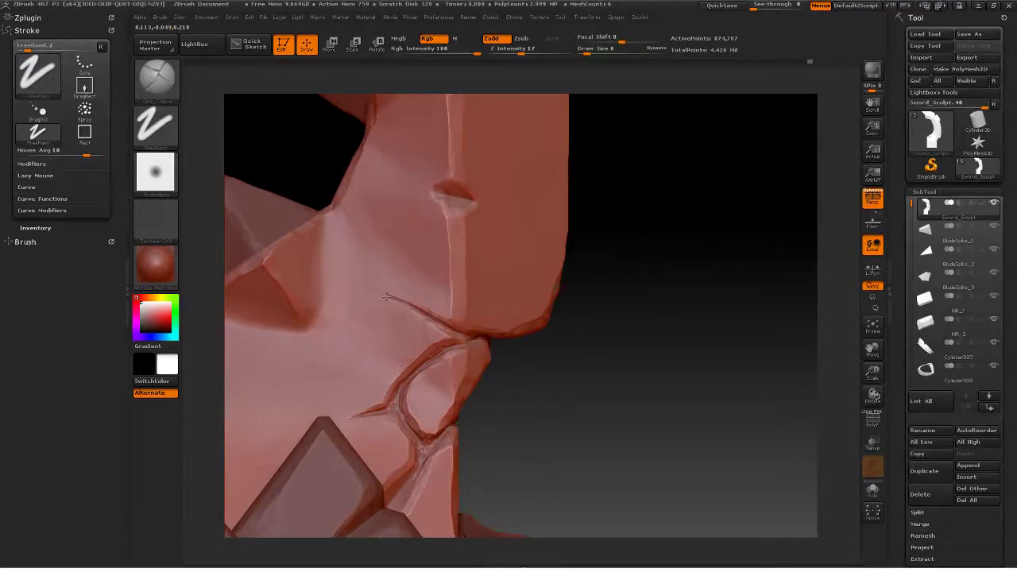
pyautogui.moveTo(387, 297); pyautogui.dragTo(371, 291)
# Step: Polish the edges of the extended crack on the lower blade face with the aj_polish brush and check them from several angles
pyautogui.press('b')
pyautogui.press('a')
pyautogui.press('p')
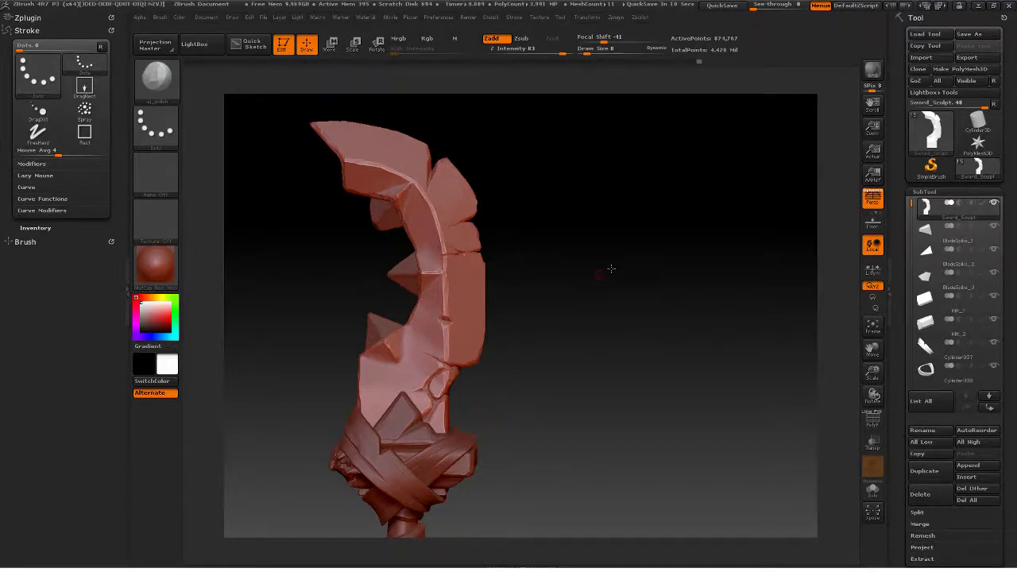
pyautogui.keyDown('alt'); pyautogui.moveTo(610, 270); pyautogui.dragTo(665, 285); pyautogui.keyUp('alt')
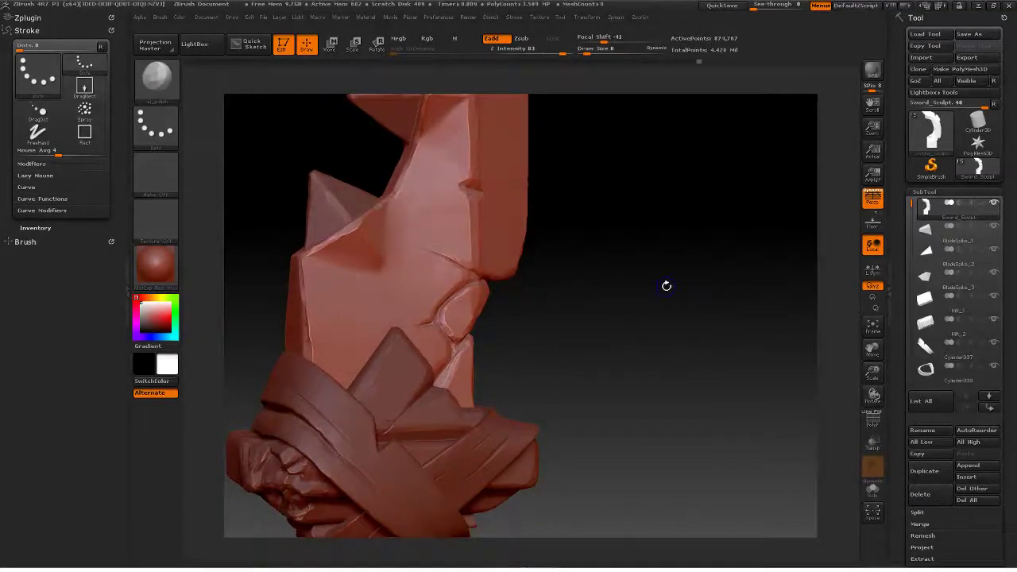
pyautogui.moveTo(665, 286); pyautogui.dragTo(835, 239)
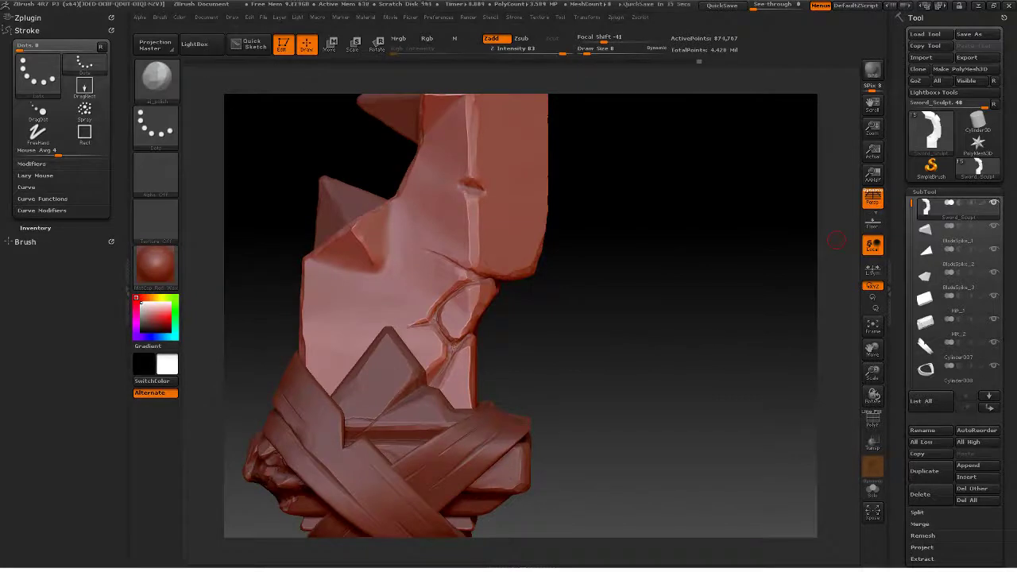